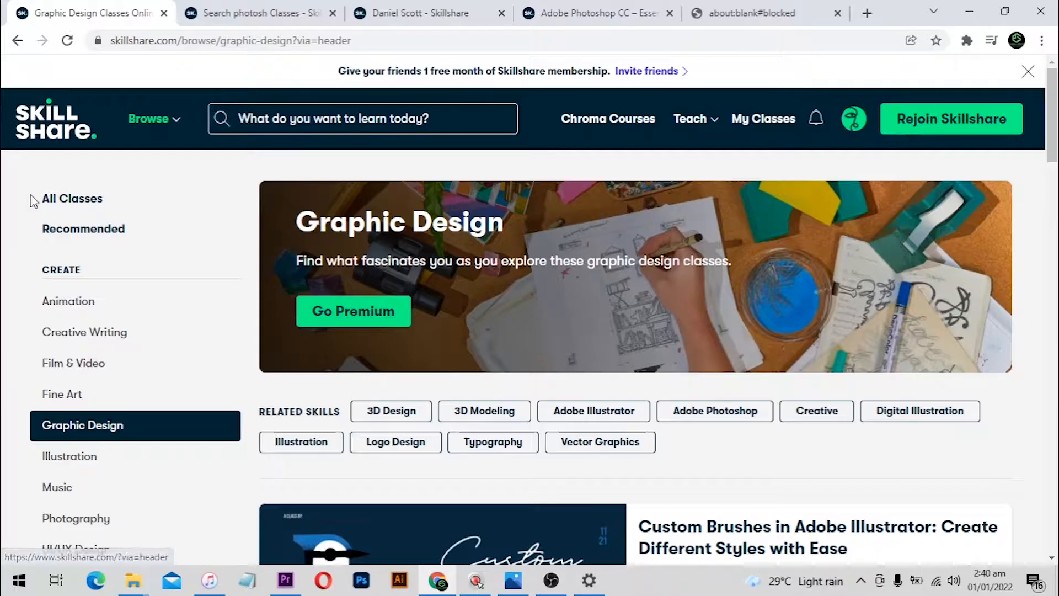
Scroll through the class listing, then switch to the 'photosh' class search results
{"action": "scroll", "coordinate": [132, 209], "scroll_direction": "down", "scroll_amount": 3}
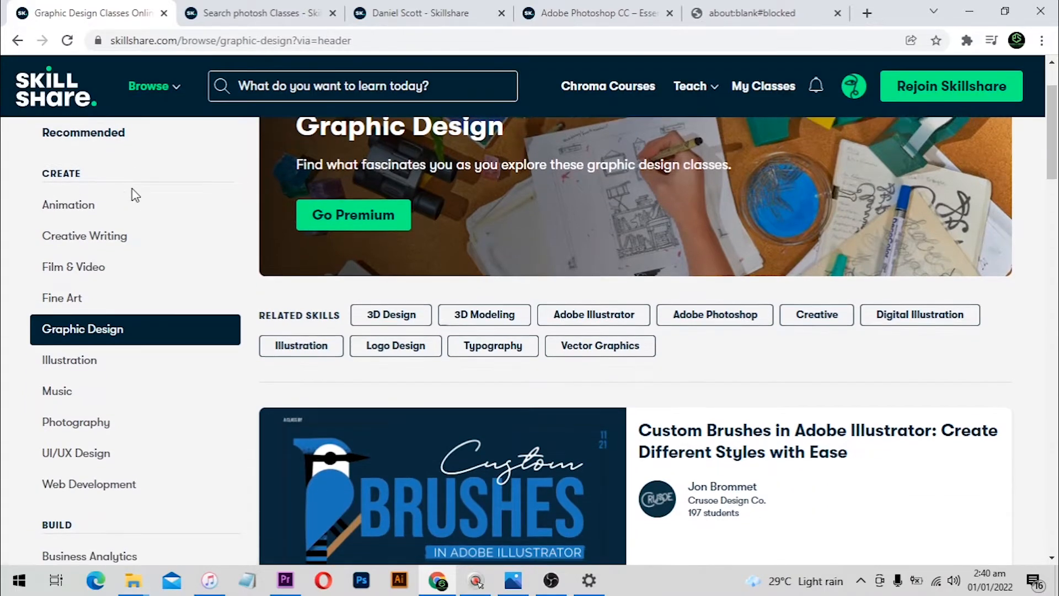
{"action": "scroll", "coordinate": [102, 237], "scroll_direction": "down", "scroll_amount": 3}
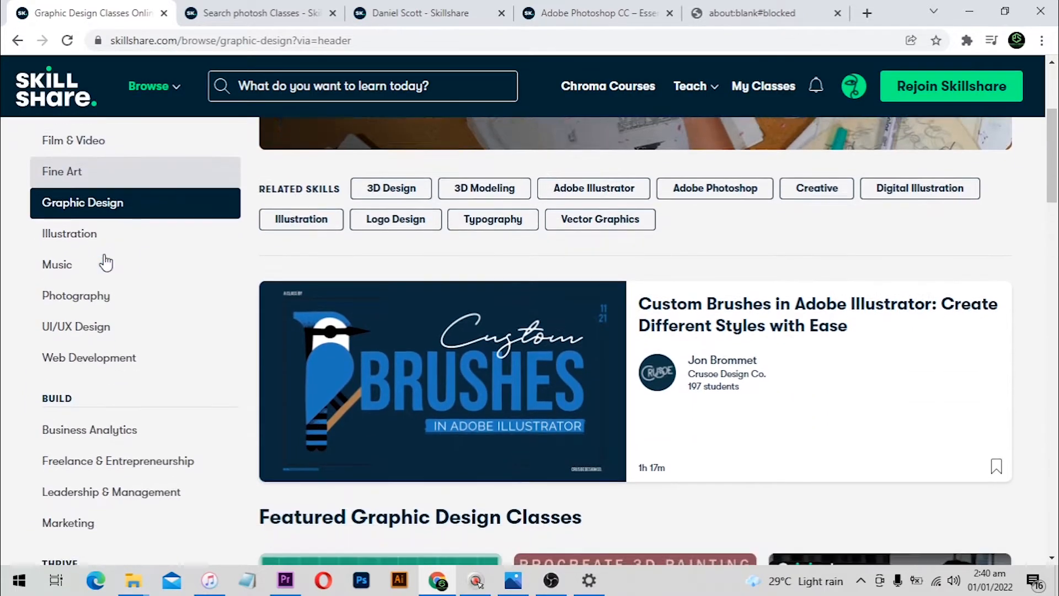
{"action": "scroll", "coordinate": [120, 261], "scroll_direction": "up", "scroll_amount": 3}
{"action": "scroll", "coordinate": [419, 260], "scroll_direction": "down", "scroll_amount": 5}
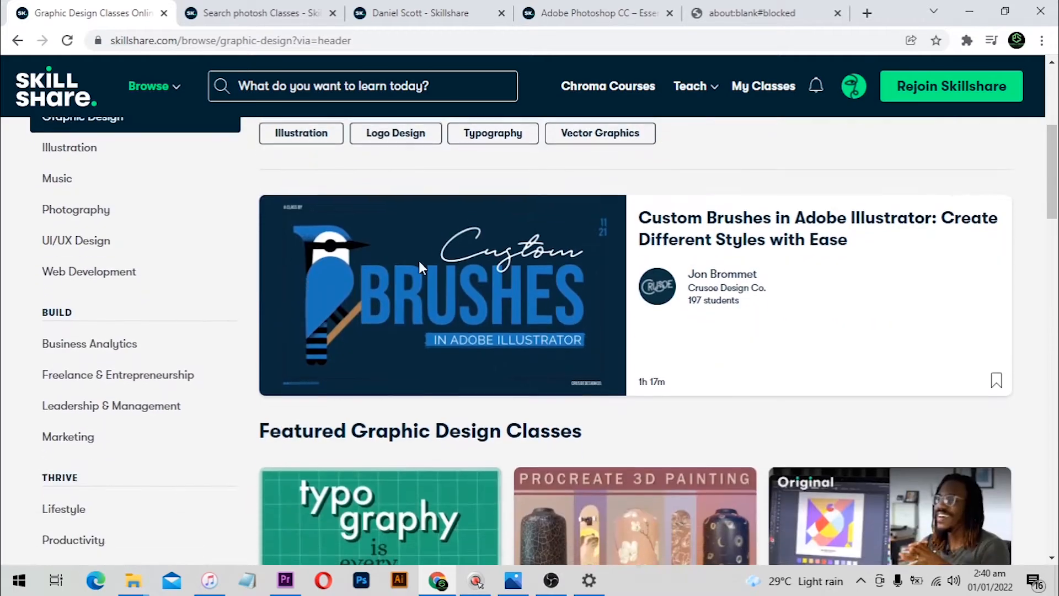
{"action": "scroll", "coordinate": [421, 270], "scroll_direction": "down", "scroll_amount": 7}
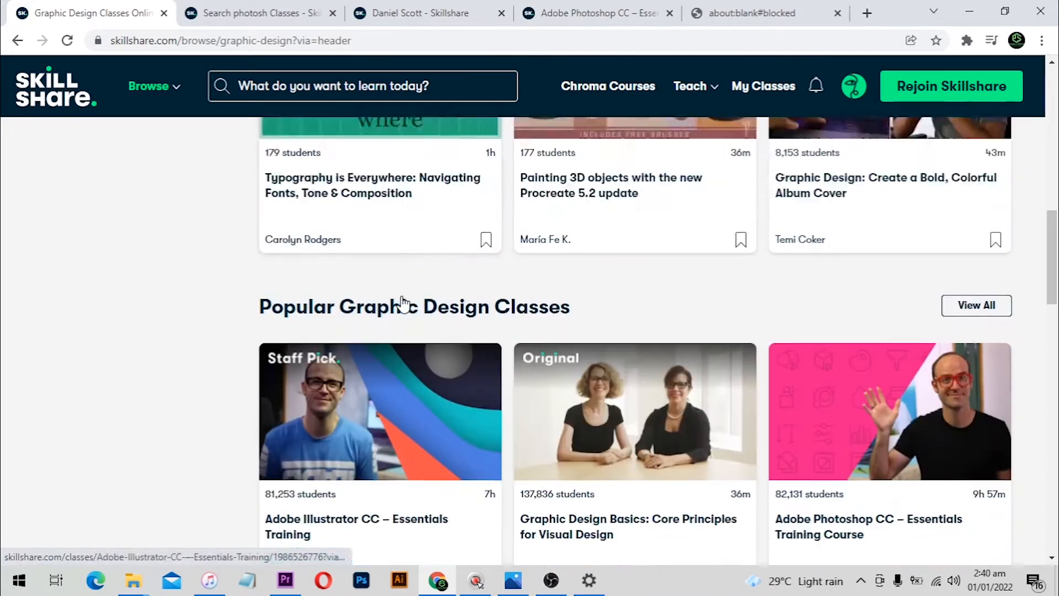
{"action": "scroll", "coordinate": [403, 305], "scroll_direction": "up", "scroll_amount": 9}
{"action": "scroll", "coordinate": [137, 189], "scroll_direction": "up", "scroll_amount": 1}
{"action": "scroll", "coordinate": [121, 265], "scroll_direction": "up", "scroll_amount": 3}
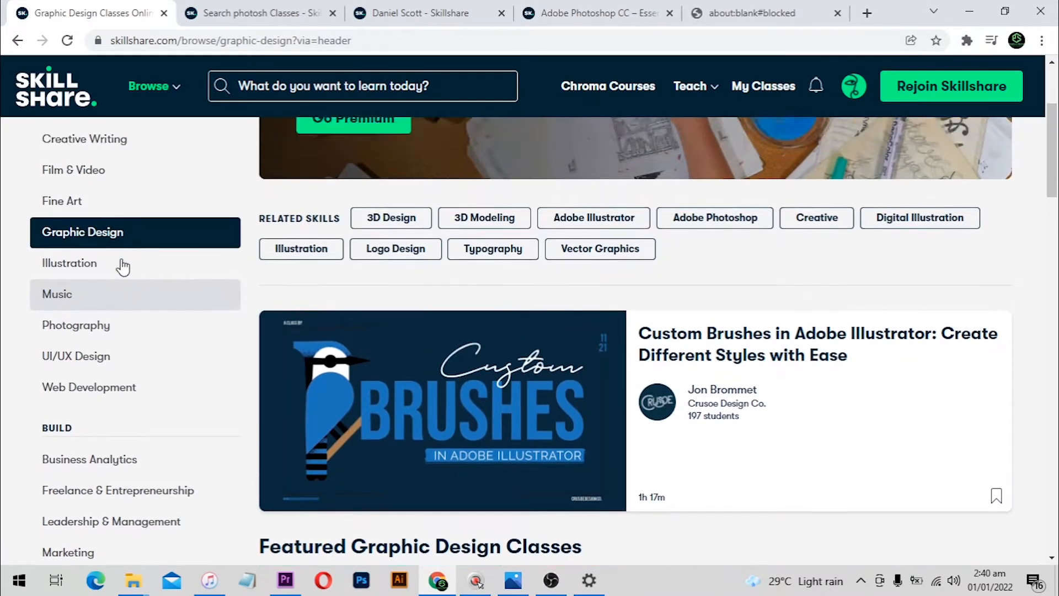
{"action": "scroll", "coordinate": [125, 345], "scroll_direction": "down", "scroll_amount": 1}
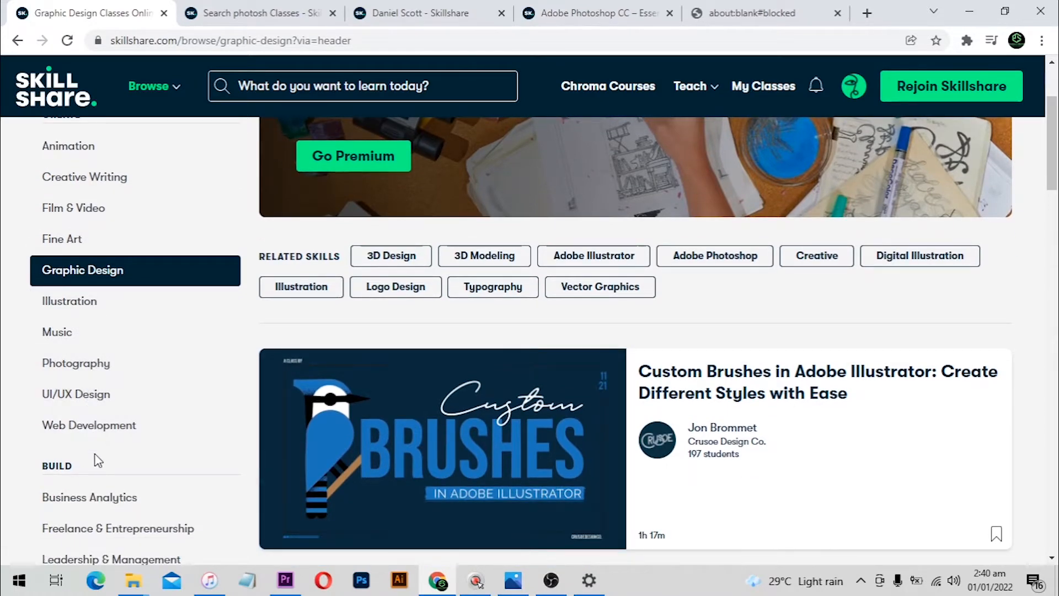
{"action": "scroll", "coordinate": [111, 463], "scroll_direction": "down", "scroll_amount": 1}
{"action": "scroll", "coordinate": [173, 402], "scroll_direction": "down", "scroll_amount": 4}
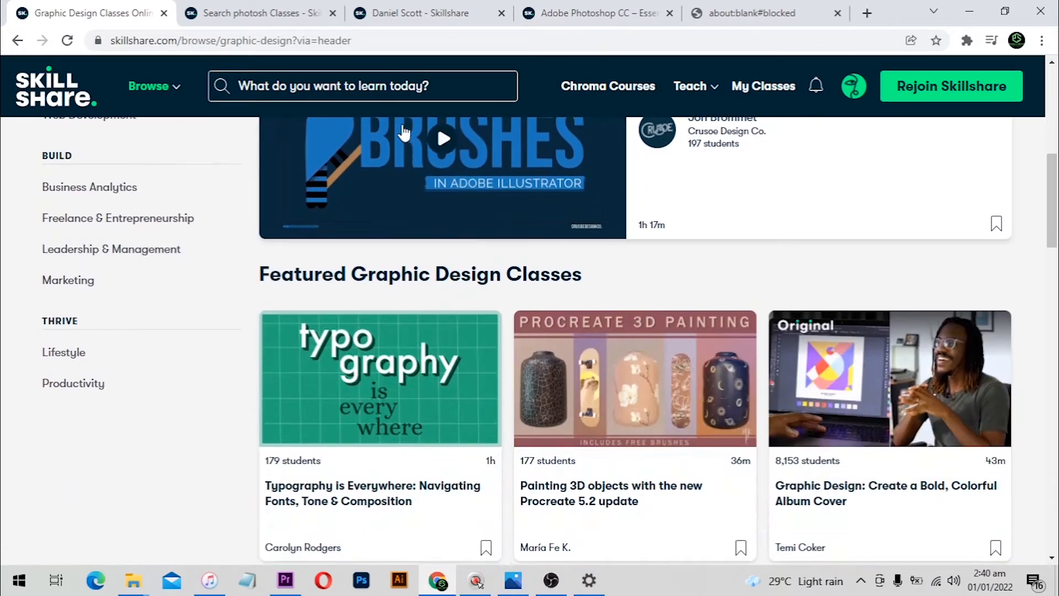
{"action": "scroll", "coordinate": [340, 186], "scroll_direction": "up", "scroll_amount": 4}
{"action": "left_click", "coordinate": [271, 8]}
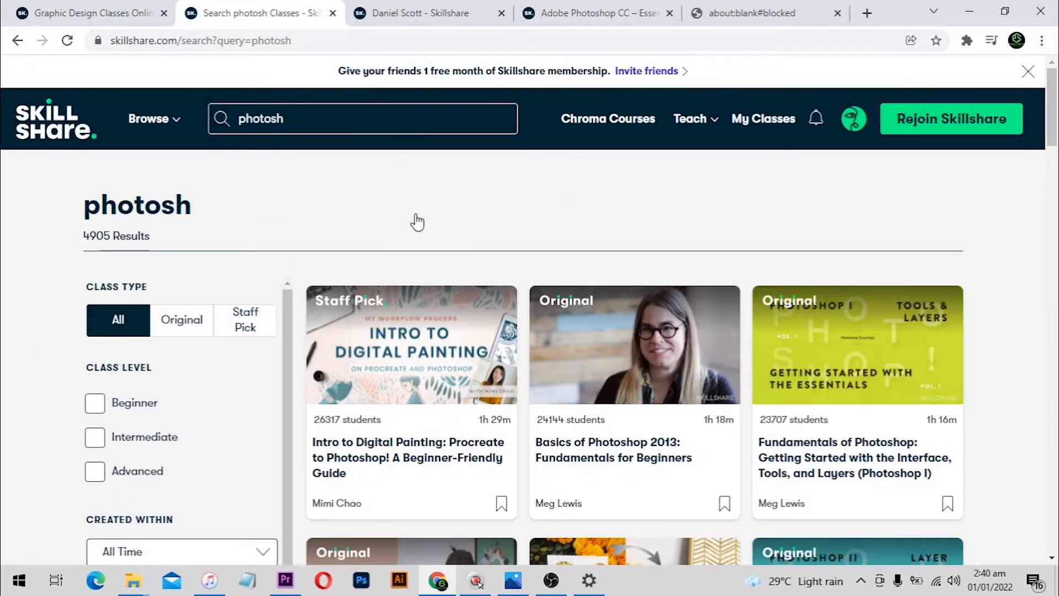
{"action": "scroll", "coordinate": [417, 222], "scroll_direction": "down", "scroll_amount": 5}
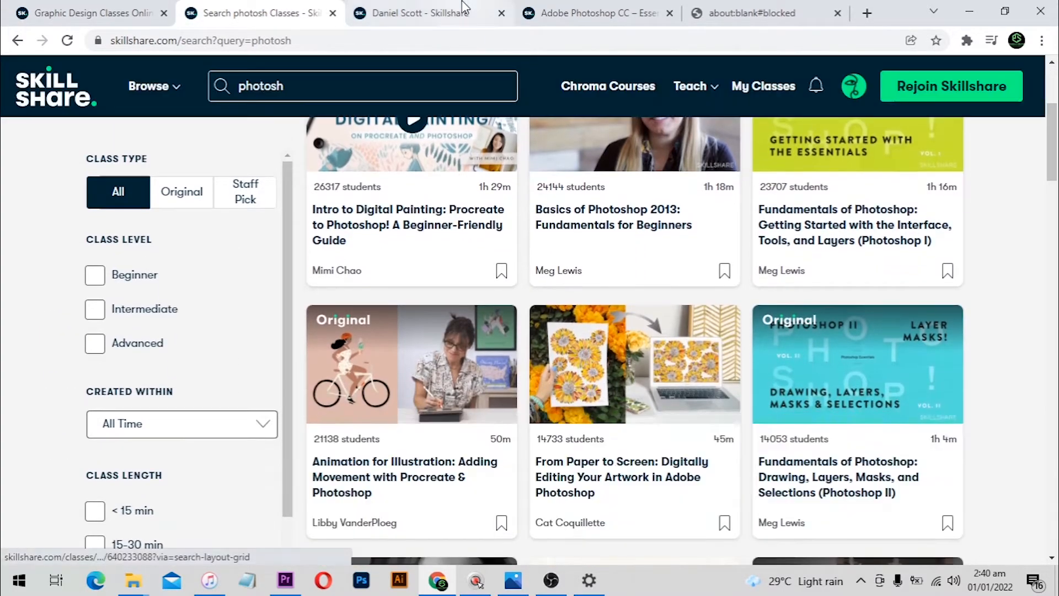
Compare the instructor's page of all their classes with the 'photosh' search results
{"action": "left_click", "coordinate": [395, 13]}
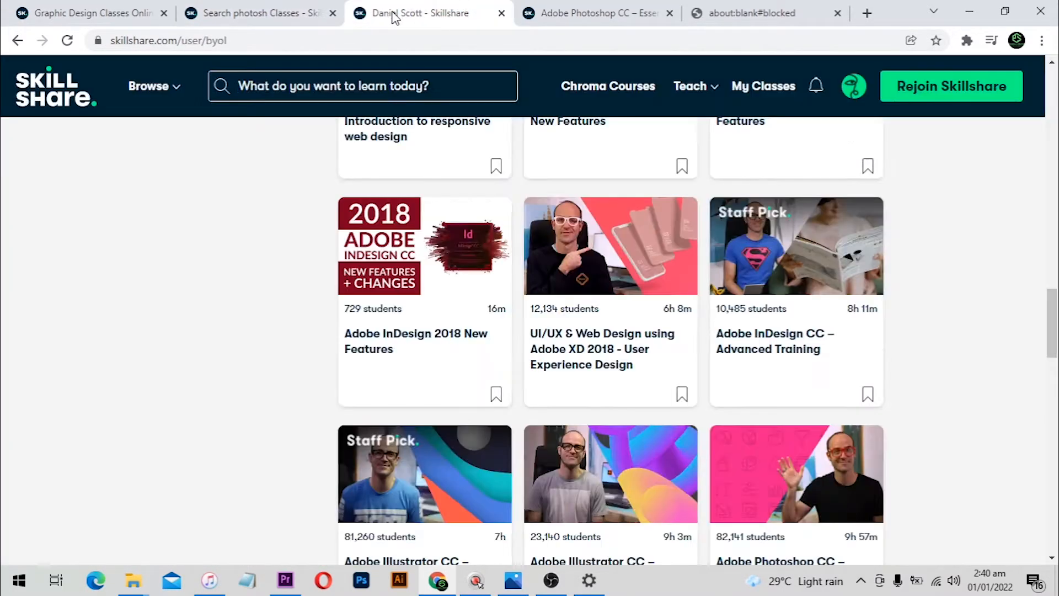
{"action": "left_click", "coordinate": [298, 13]}
{"action": "scroll", "coordinate": [381, 270], "scroll_direction": "down", "scroll_amount": 1}
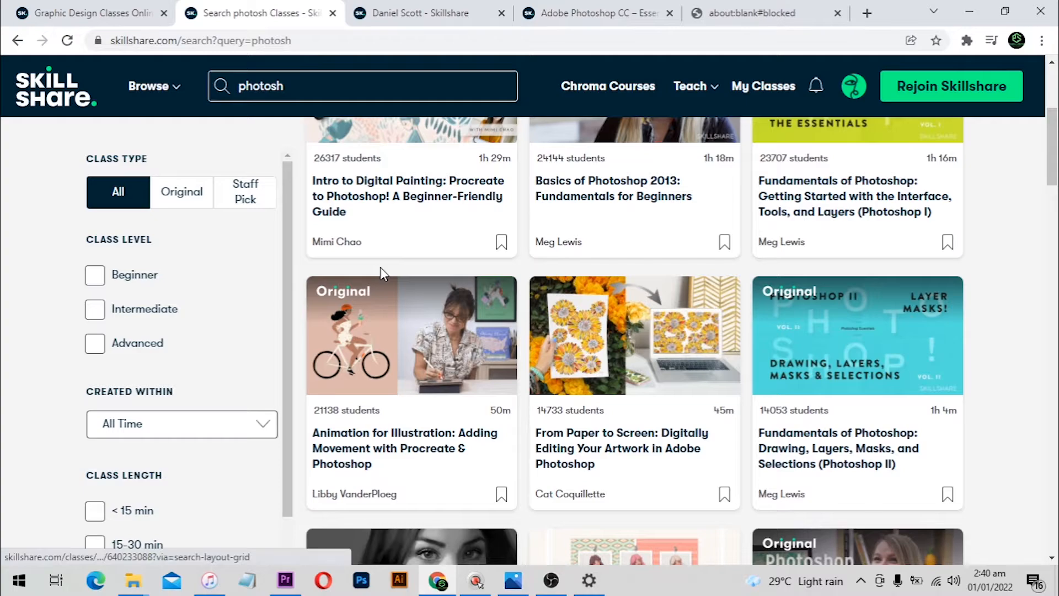
{"action": "scroll", "coordinate": [419, 177], "scroll_direction": "down", "scroll_amount": 3}
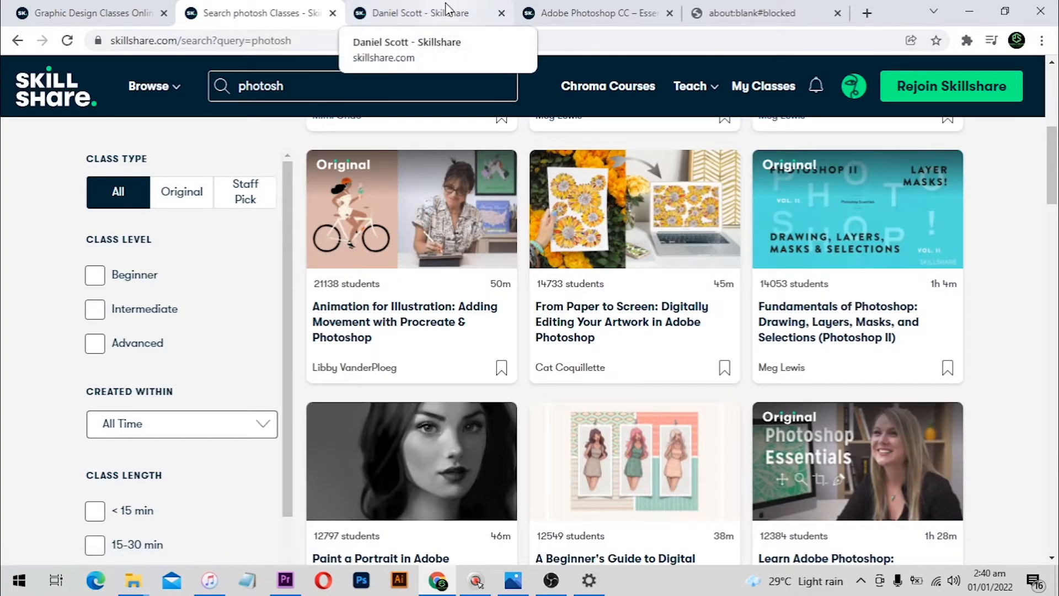
{"action": "left_click", "coordinate": [447, 9]}
{"action": "scroll", "coordinate": [519, 232], "scroll_direction": "up", "scroll_amount": 10}
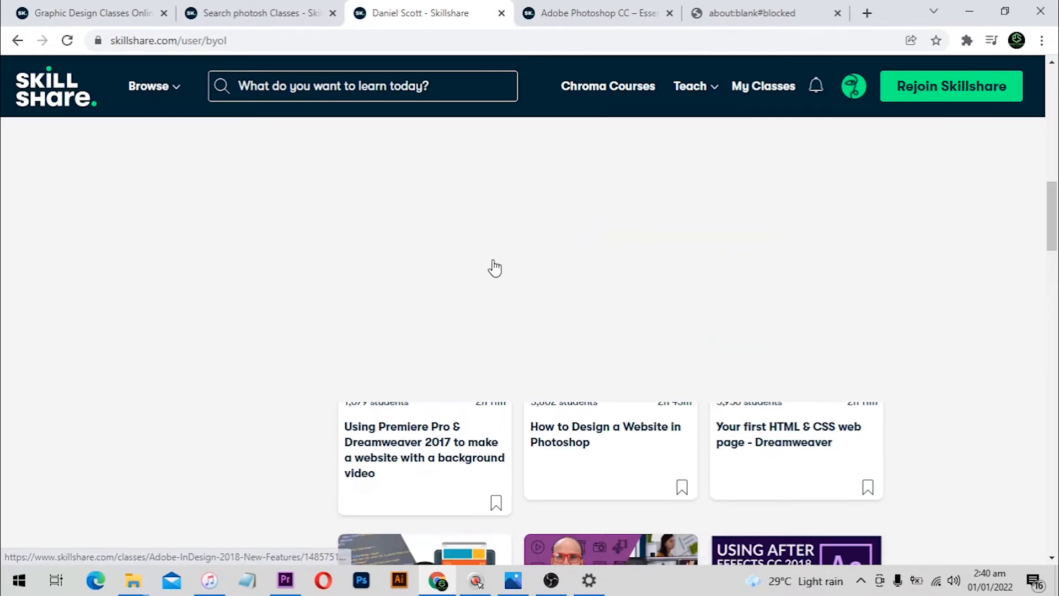
{"action": "scroll", "coordinate": [496, 302], "scroll_direction": "down", "scroll_amount": 8}
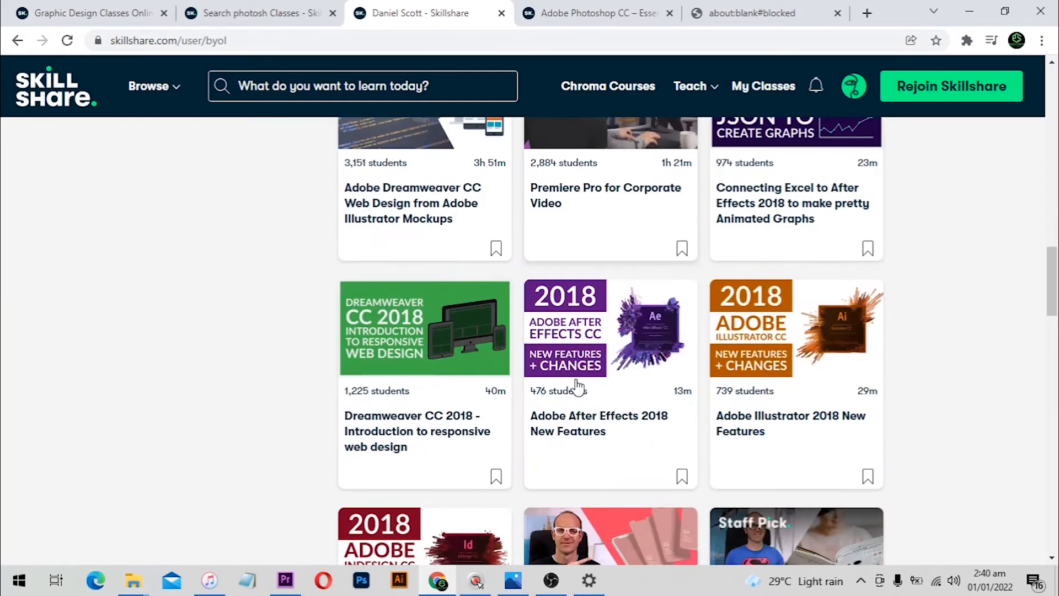
{"action": "scroll", "coordinate": [578, 388], "scroll_direction": "down", "scroll_amount": 3}
{"action": "scroll", "coordinate": [548, 421], "scroll_direction": "down", "scroll_amount": 4}
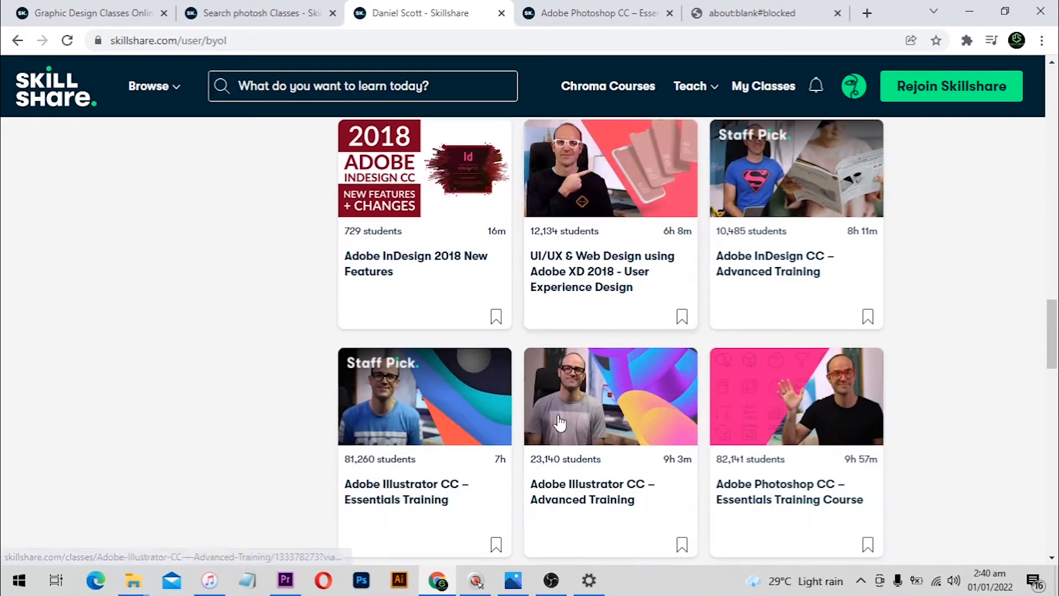
{"action": "scroll", "coordinate": [560, 422], "scroll_direction": "down", "scroll_amount": 4}
Open the Adobe Photoshop CC Essentials course page and scroll through its lessons
{"action": "left_click", "coordinate": [586, 12]}
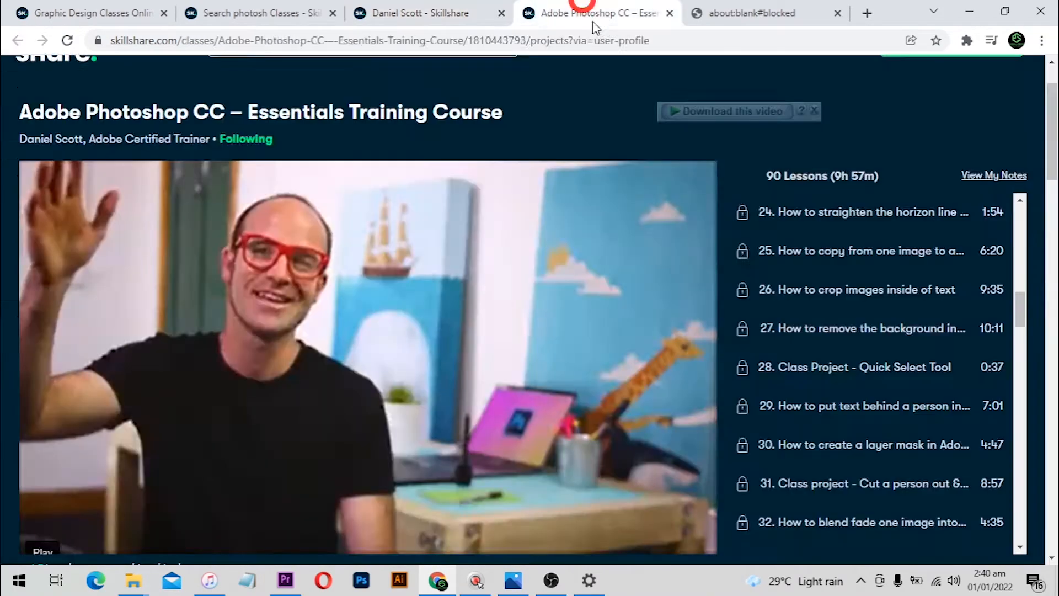
{"action": "scroll", "coordinate": [795, 209], "scroll_direction": "down", "scroll_amount": 5}
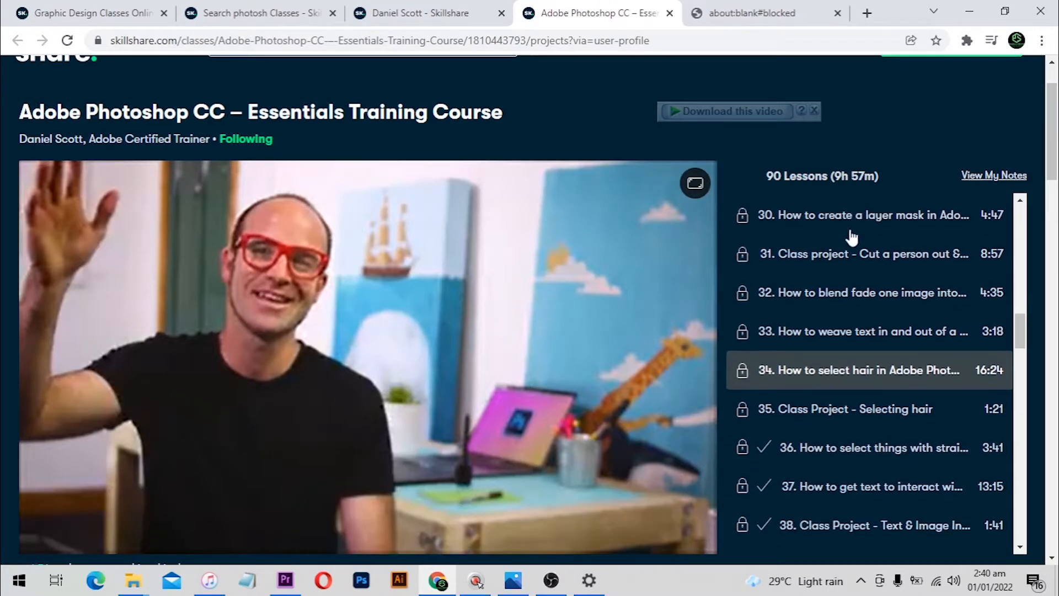
{"action": "scroll", "coordinate": [830, 281], "scroll_direction": "down", "scroll_amount": 8}
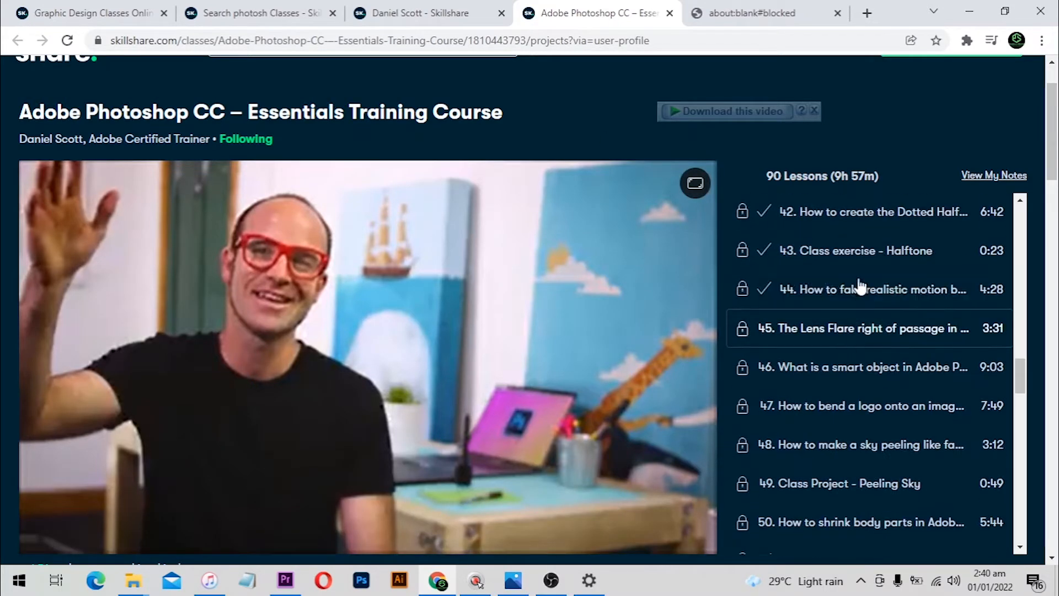
{"action": "scroll", "coordinate": [829, 338], "scroll_direction": "down", "scroll_amount": 8}
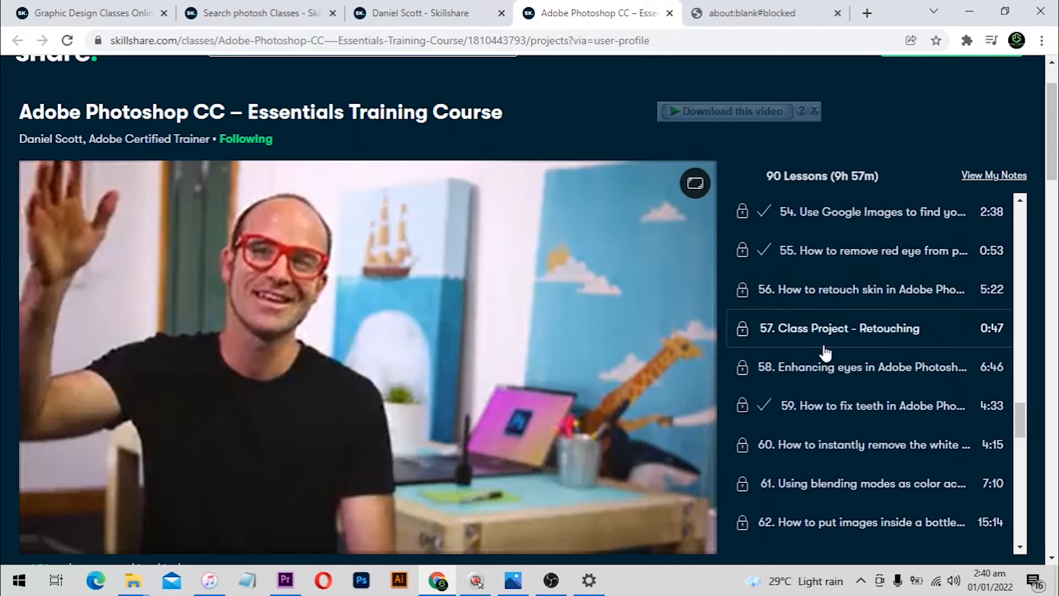
{"action": "scroll", "coordinate": [847, 297], "scroll_direction": "down", "scroll_amount": 6}
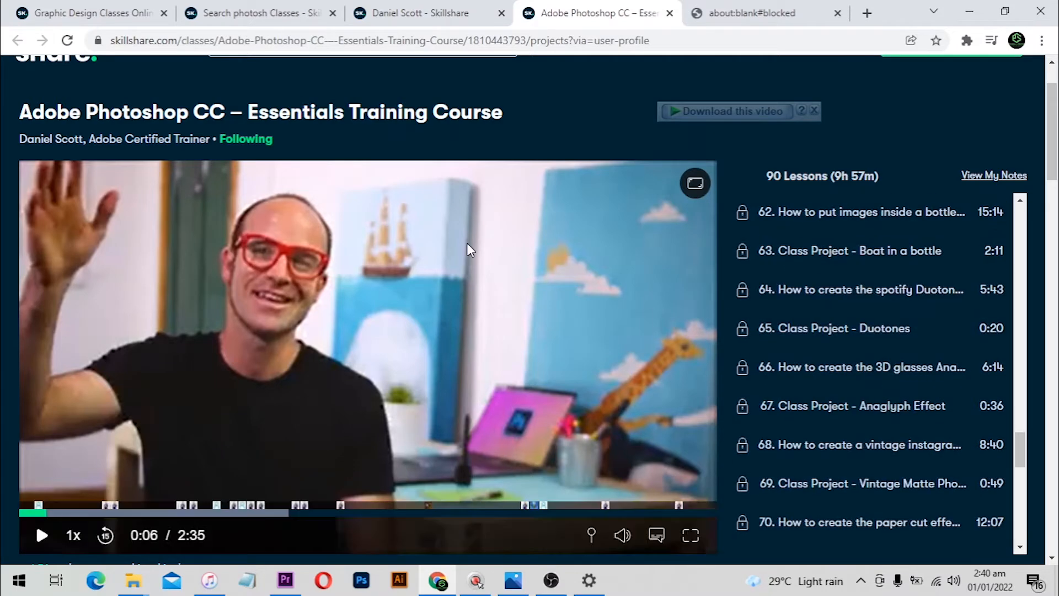
{"action": "scroll", "coordinate": [467, 243], "scroll_direction": "down", "scroll_amount": 1}
{"action": "scroll", "coordinate": [780, 200], "scroll_direction": "up", "scroll_amount": 7}
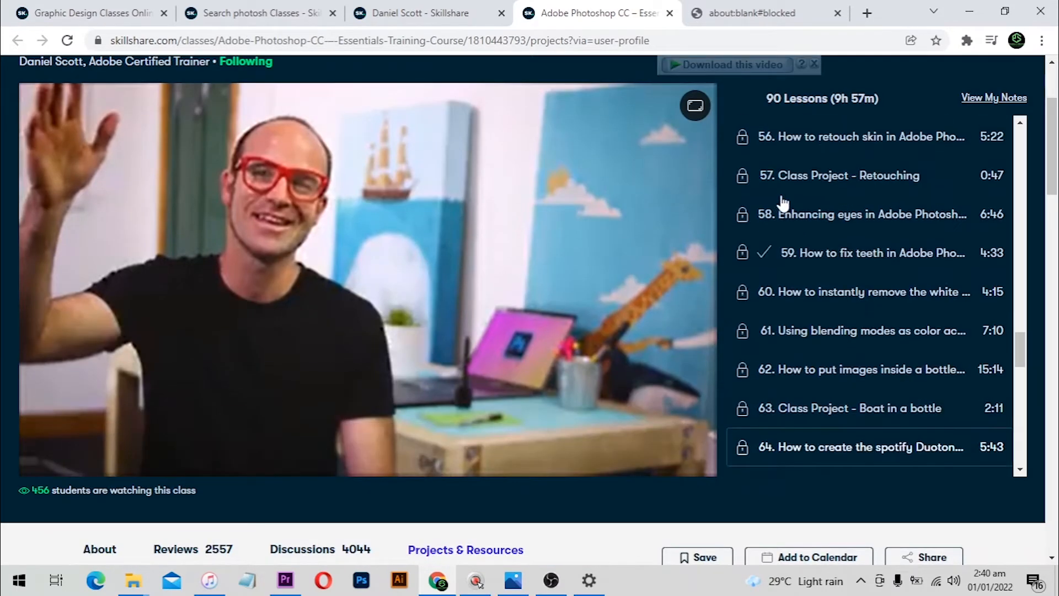
{"action": "scroll", "coordinate": [615, 159], "scroll_direction": "up", "scroll_amount": 3}
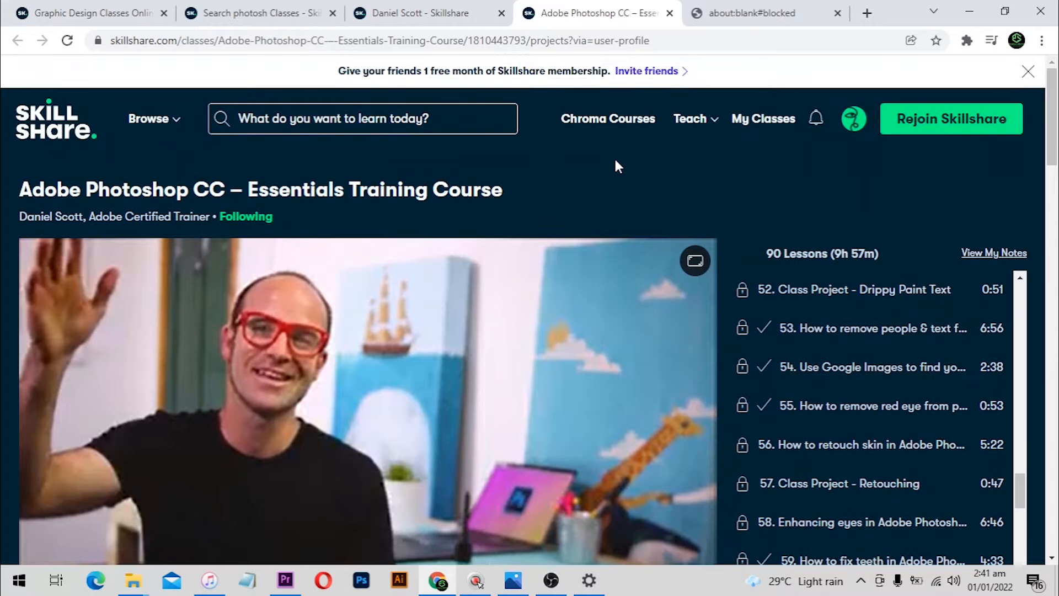
Return to the 'photosh' search results, then back to the Graphic Design classes page
{"action": "left_click", "coordinate": [292, 13]}
{"action": "scroll", "coordinate": [432, 203], "scroll_direction": "down", "scroll_amount": 5}
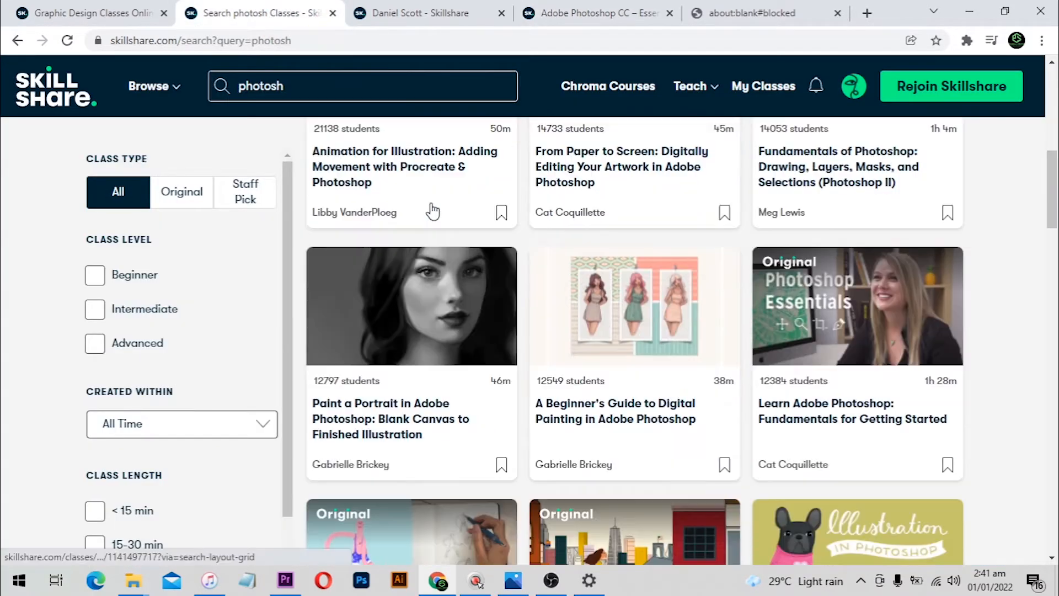
{"action": "scroll", "coordinate": [432, 211], "scroll_direction": "down", "scroll_amount": 3}
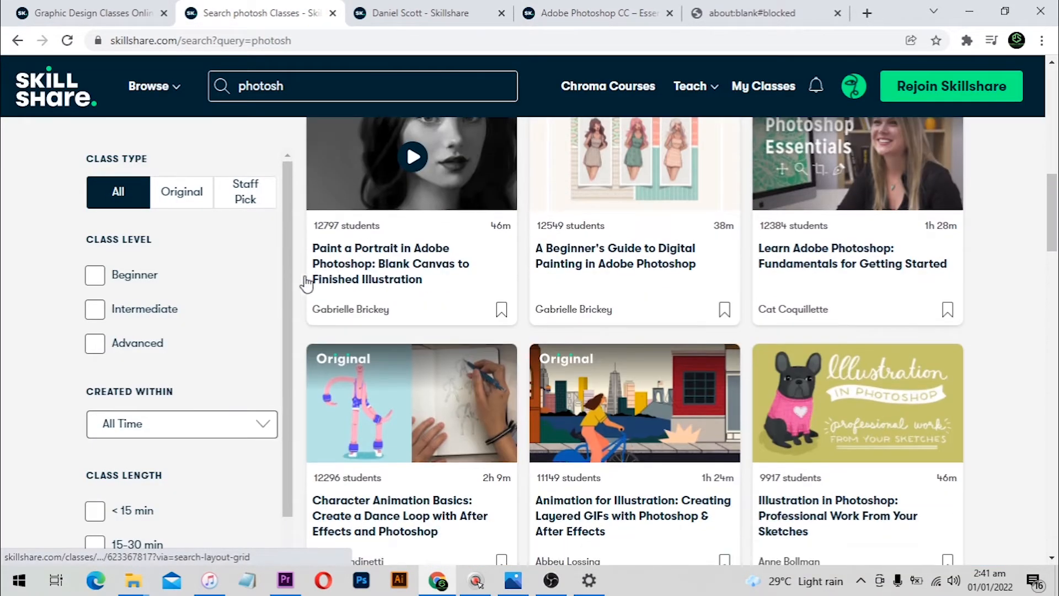
{"action": "scroll", "coordinate": [304, 283], "scroll_direction": "down", "scroll_amount": 5}
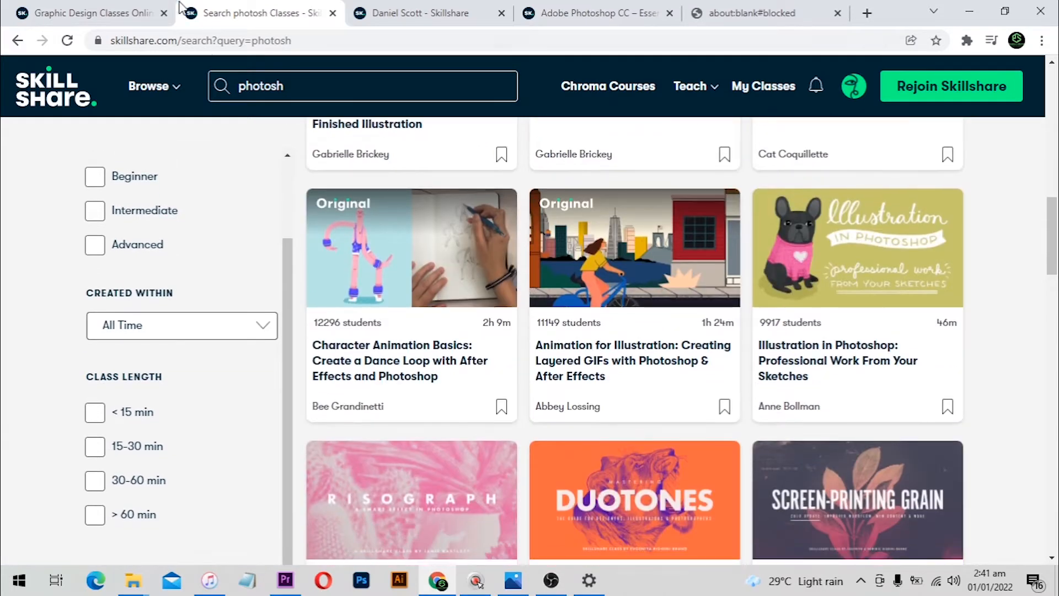
{"action": "left_click", "coordinate": [132, 12]}
{"action": "scroll", "coordinate": [491, 216], "scroll_direction": "down", "scroll_amount": 8}
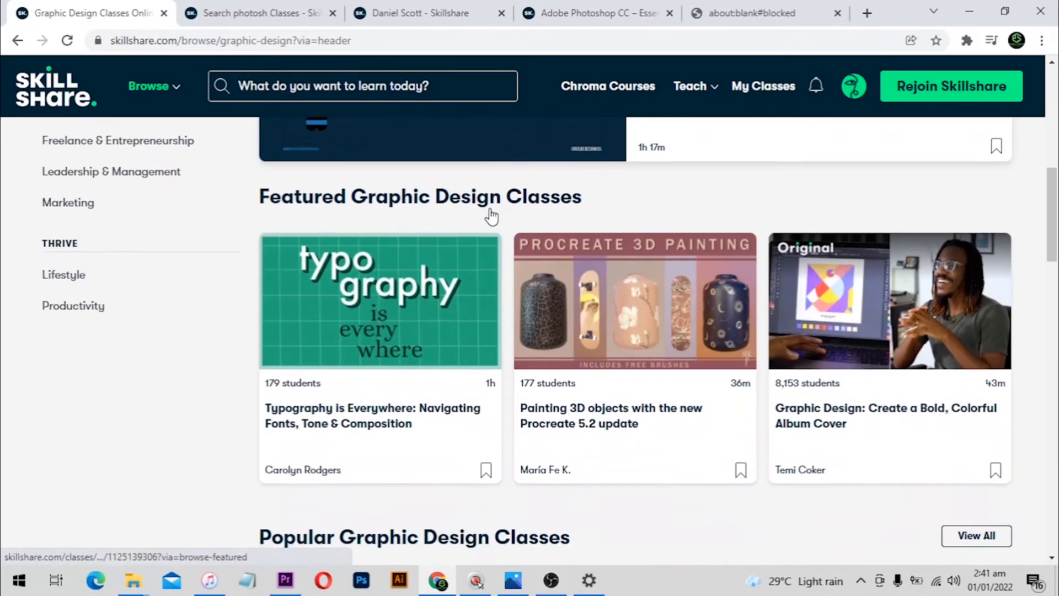
{"action": "scroll", "coordinate": [491, 216], "scroll_direction": "down", "scroll_amount": 7}
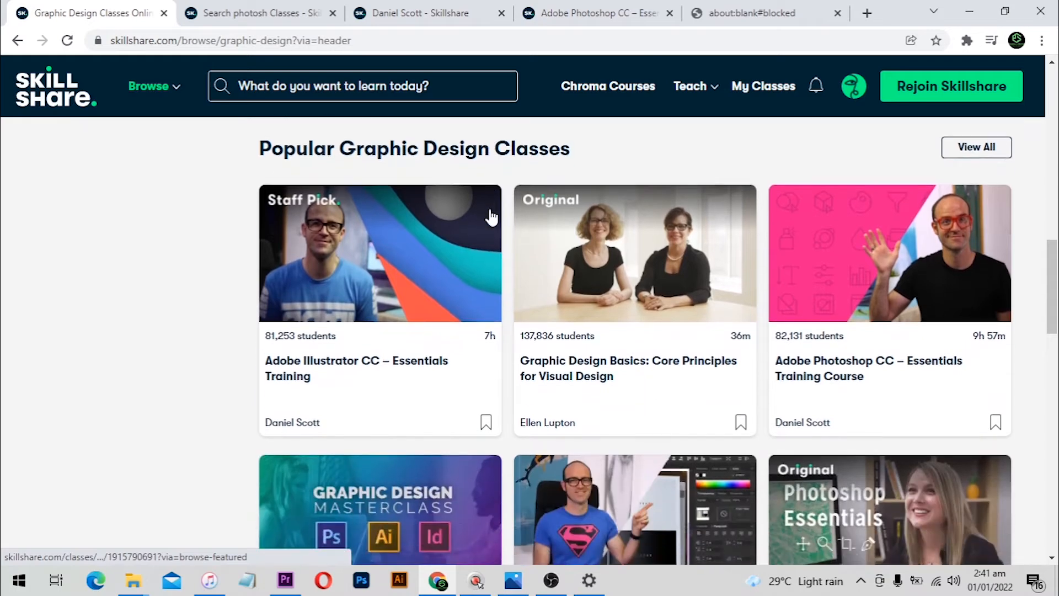
{"action": "scroll", "coordinate": [491, 216], "scroll_direction": "down", "scroll_amount": 6}
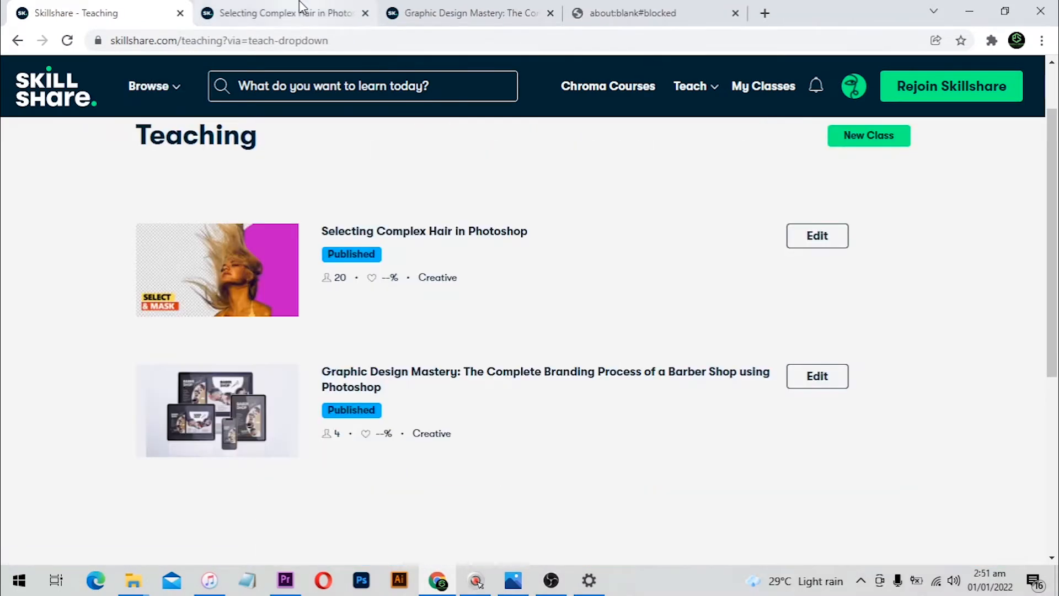
Open the Selecting Complex Hair in Photoshop class and glance at the Graphic Design Mastery tab
{"action": "left_click", "coordinate": [301, 8]}
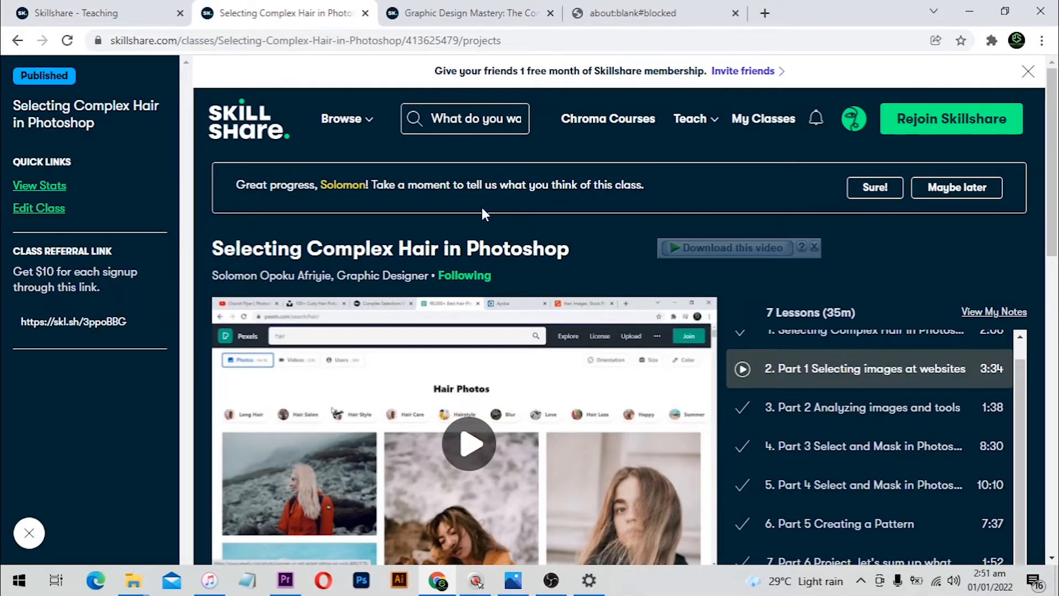
{"action": "scroll", "coordinate": [816, 343], "scroll_direction": "down", "scroll_amount": 3}
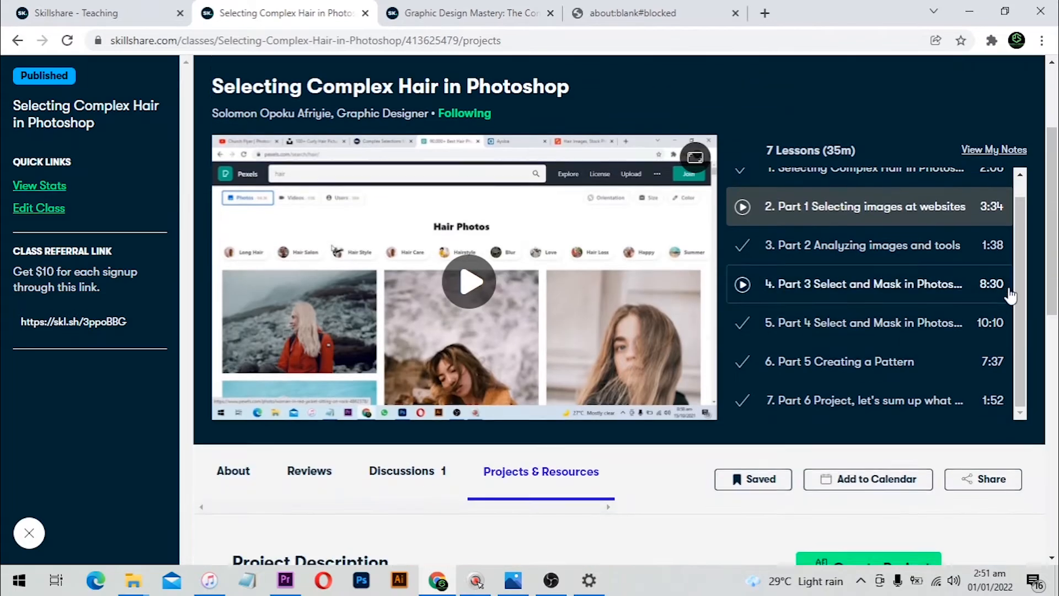
{"action": "scroll", "coordinate": [1011, 296], "scroll_direction": "down", "scroll_amount": 1}
{"action": "key", "text": "ctrl+Tab"}
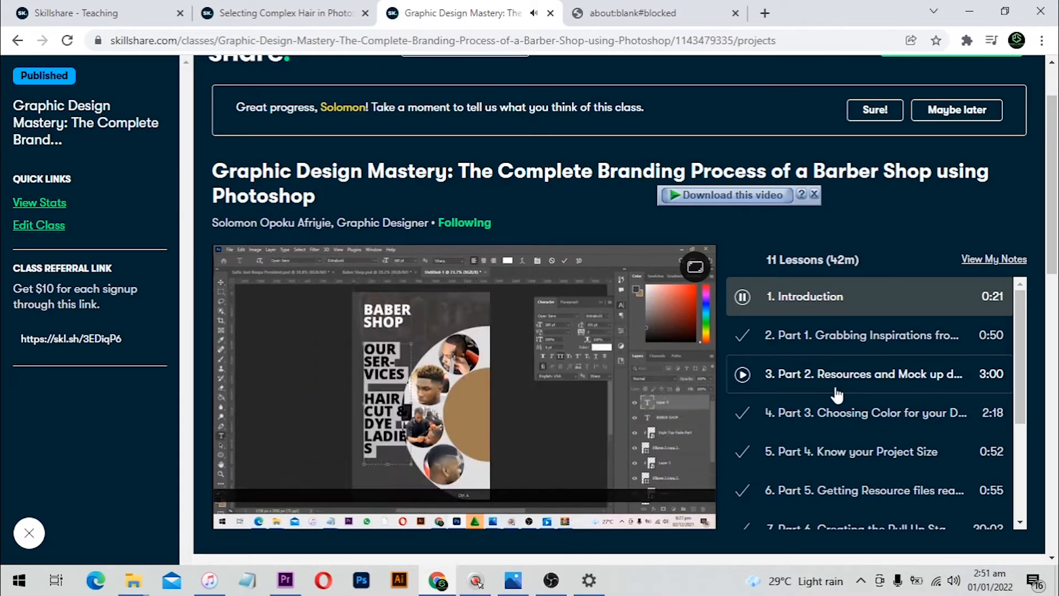
{"action": "key", "text": "ctrl+shift+Tab"}
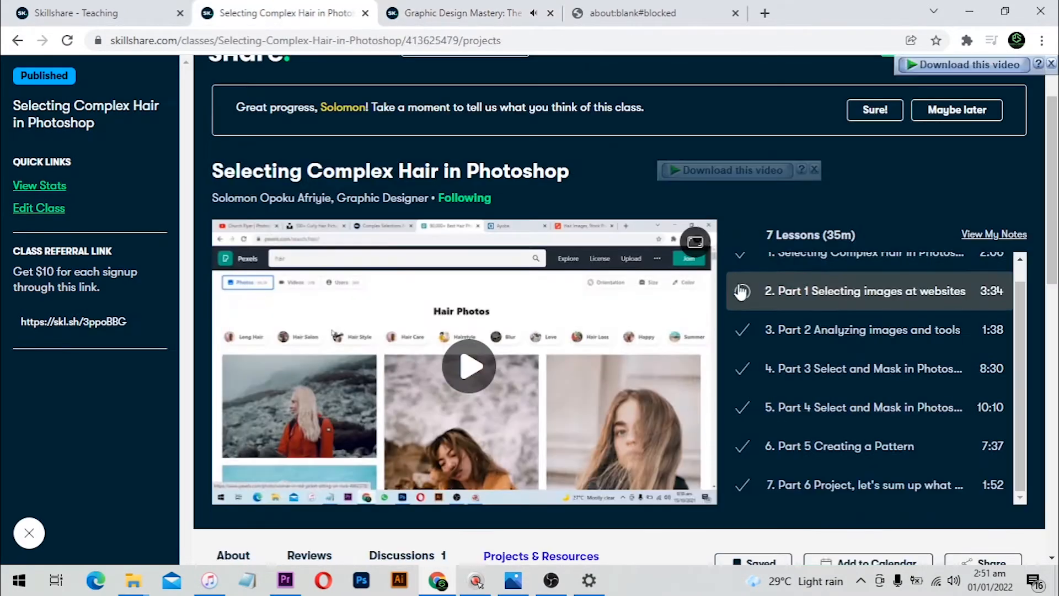
{"action": "scroll", "coordinate": [742, 291], "scroll_direction": "up", "scroll_amount": 1}
Play the class's first lesson up to the 2000 × 2000 px, 300-resolution document setup
{"action": "left_click", "coordinate": [742, 274]}
{"action": "scroll", "coordinate": [766, 356], "scroll_direction": "up", "scroll_amount": 1}
{"action": "left_click", "coordinate": [750, 310]}
{"action": "scroll", "coordinate": [778, 375], "scroll_direction": "down", "scroll_amount": 1}
{"action": "left_click", "coordinate": [424, 7]}
{"action": "left_click", "coordinate": [281, 11]}
{"action": "scroll", "coordinate": [671, 407], "scroll_direction": "down", "scroll_amount": 1}
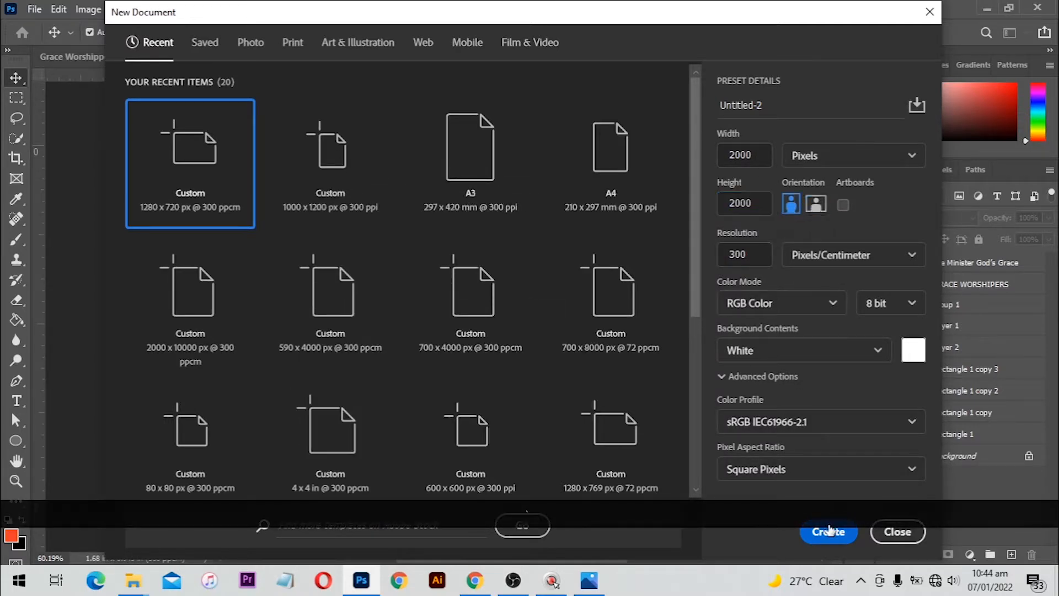
Create the 2000 × 2000 px document and fill its background solid black with the Paint Bucket
{"action": "left_click", "coordinate": [828, 532]}
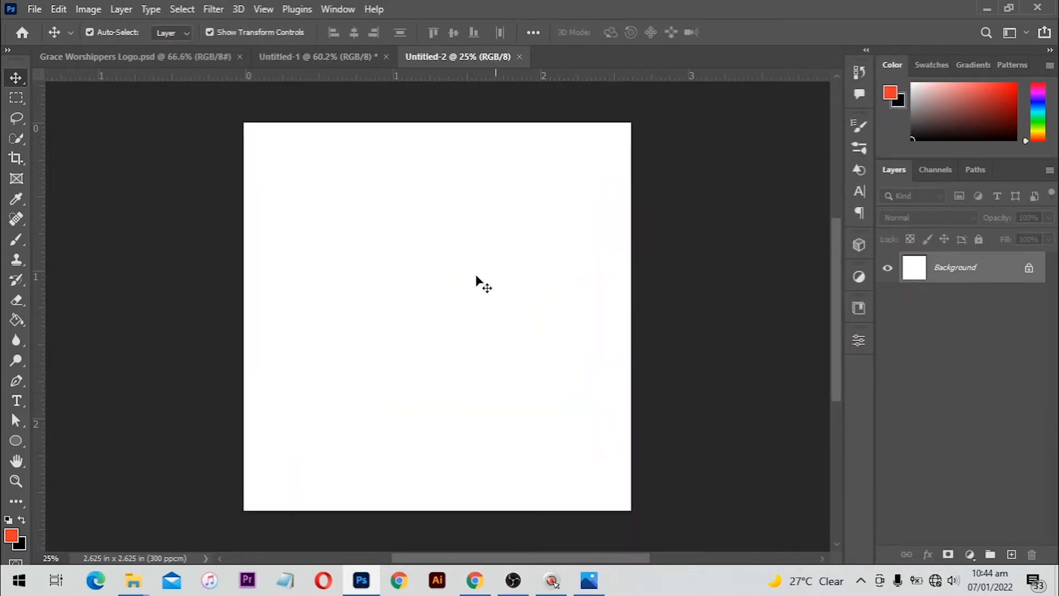
{"action": "key", "text": "g"}
{"action": "key", "text": "d"}
{"action": "key", "text": "d"}
{"action": "key", "text": "d"}
{"action": "key", "text": "d"}
{"action": "key", "text": "d"}
{"action": "key", "text": "d"}
{"action": "key", "text": "d"}
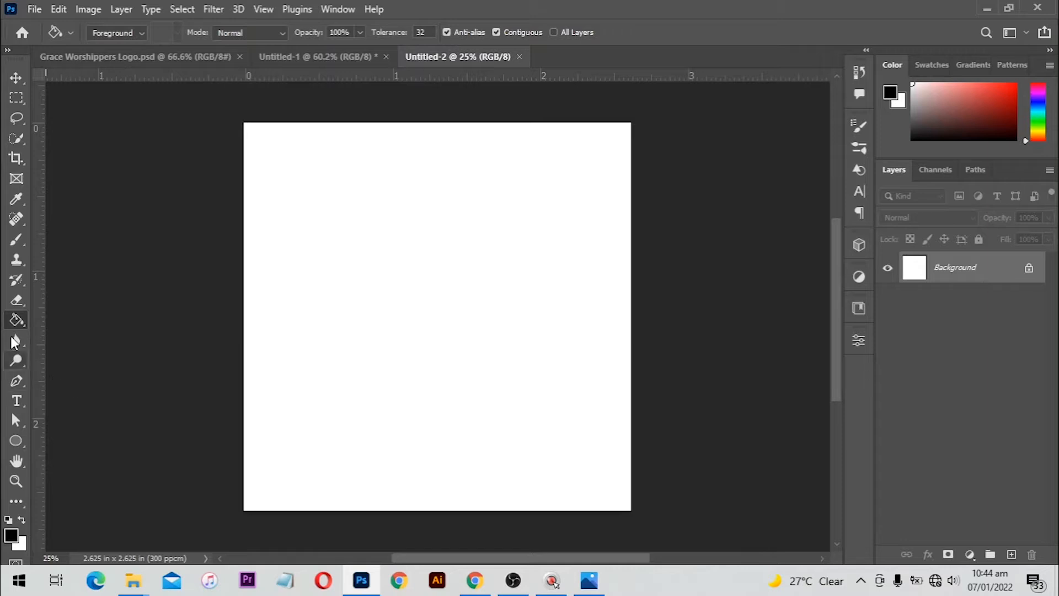
{"action": "right_click", "coordinate": [21, 324]}
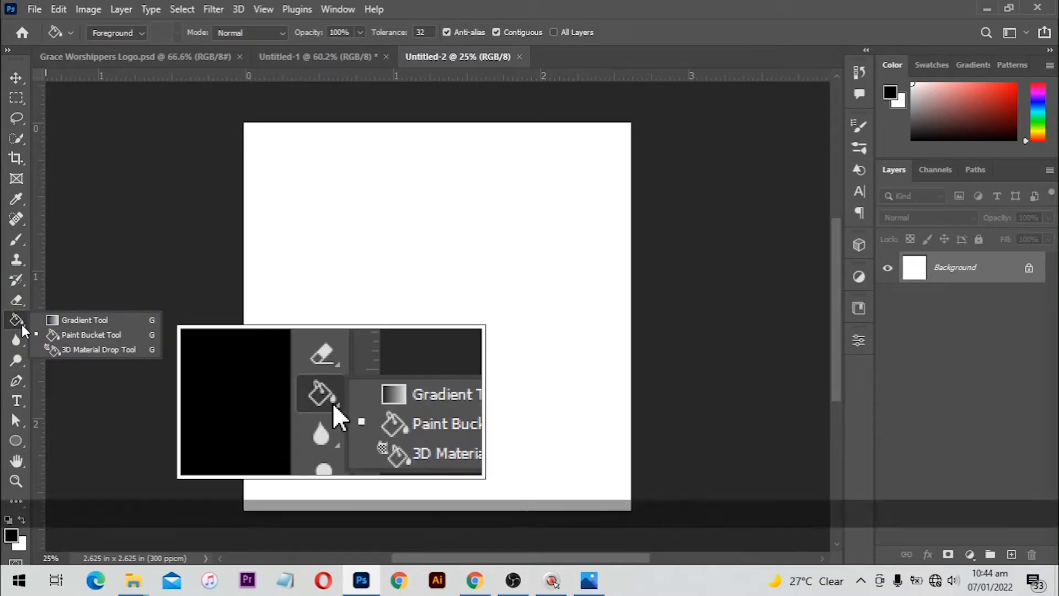
{"action": "left_click", "coordinate": [374, 314]}
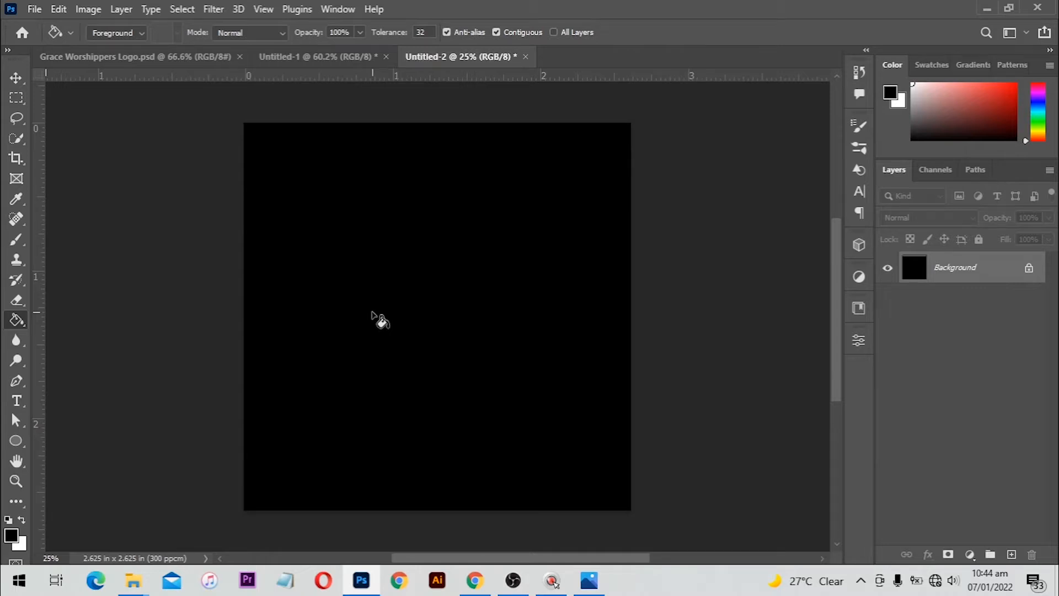
{"action": "key", "text": "v"}
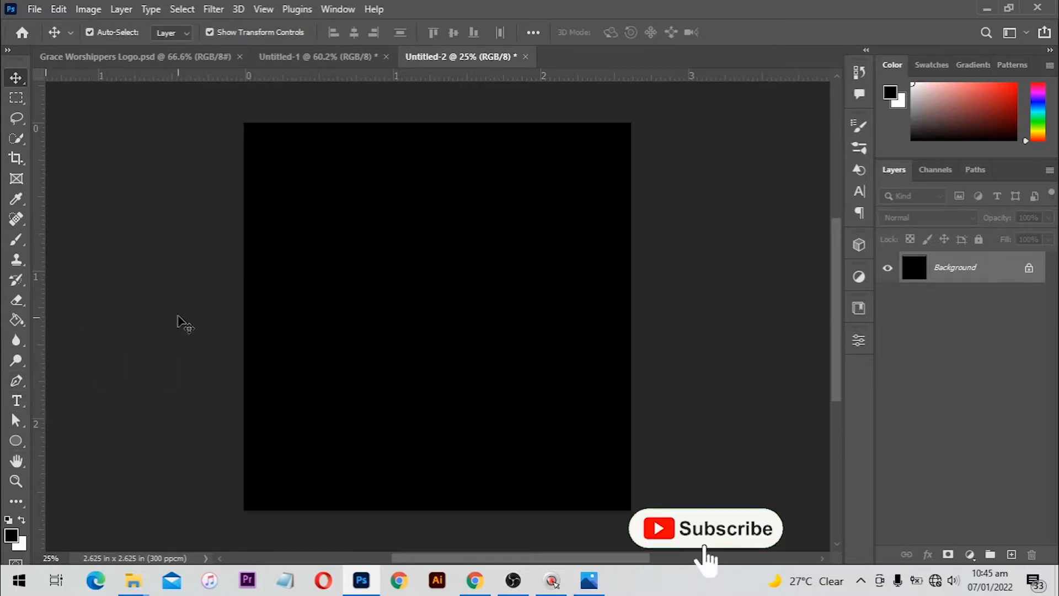
Place a vertical and a horizontal guide crossing at the canvas centre, then add empty Layer 1
{"action": "left_click_drag", "start_coordinate": [37, 233], "coordinate": [436, 205]}
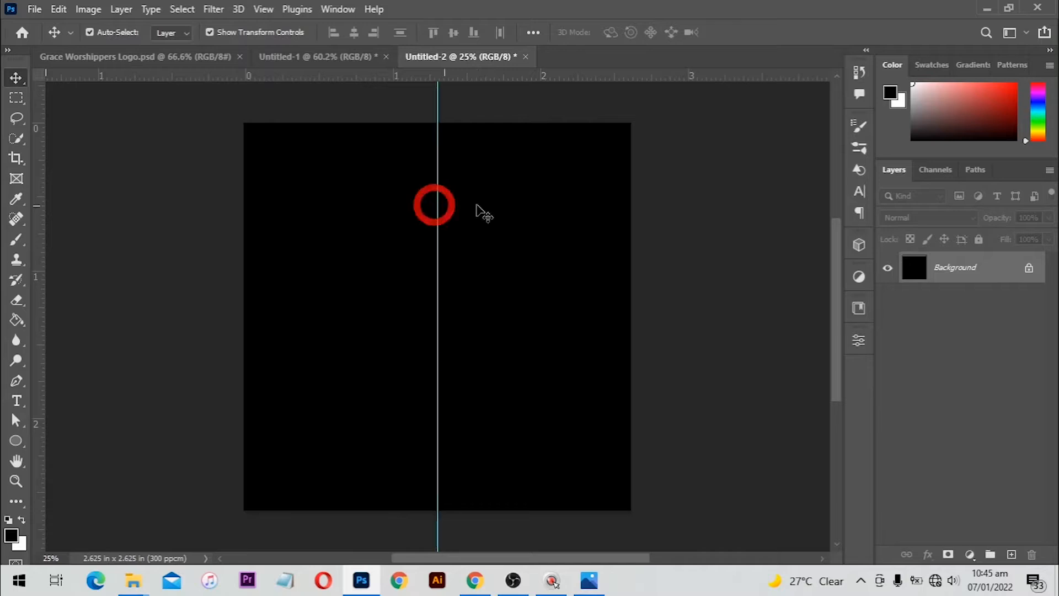
{"action": "left_click_drag", "start_coordinate": [466, 91], "coordinate": [466, 317]}
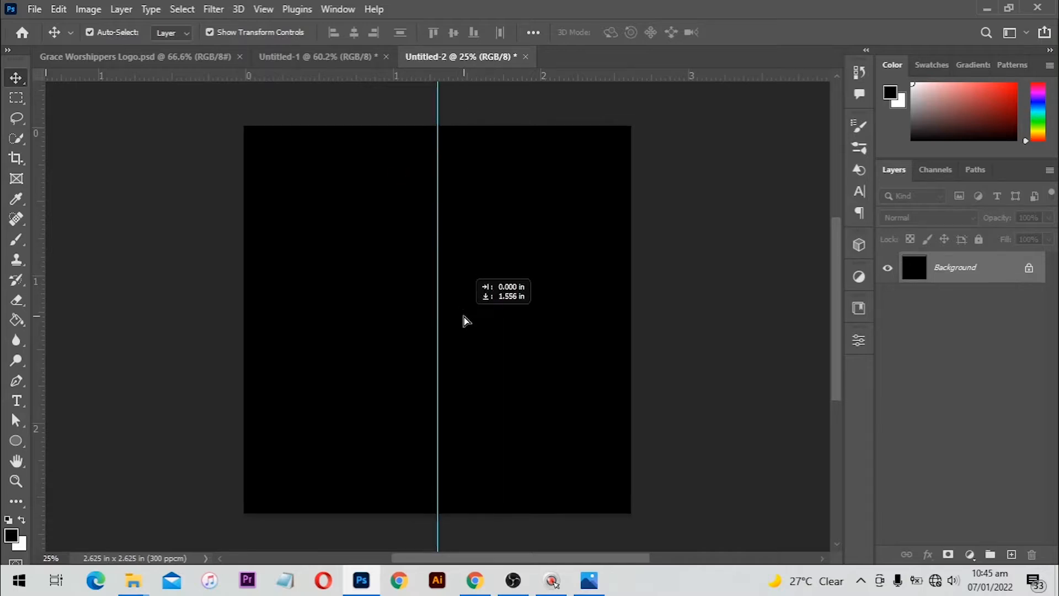
{"action": "left_click", "coordinate": [605, 260]}
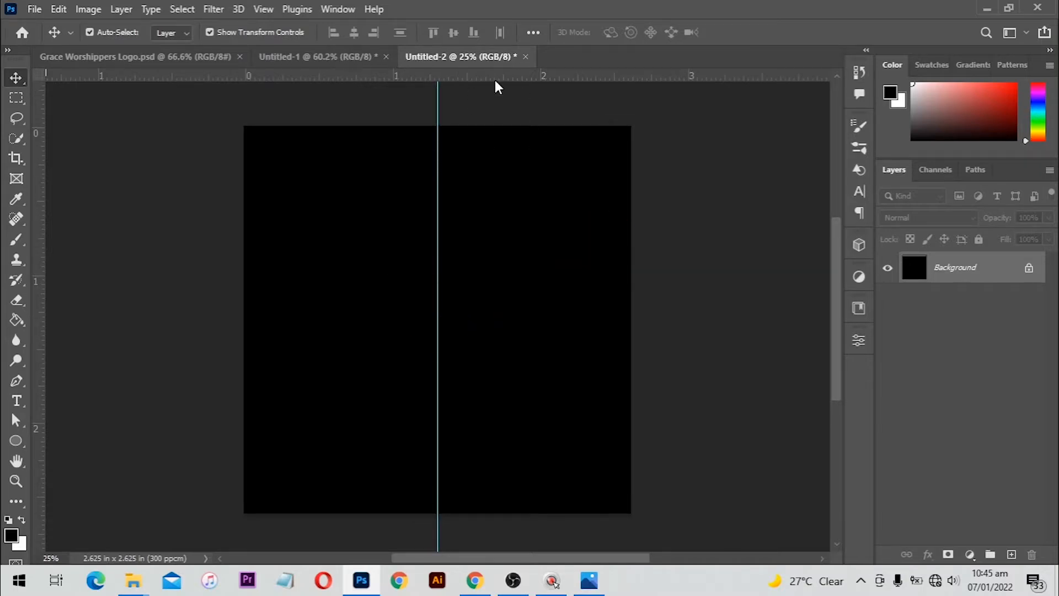
{"action": "left_click_drag", "start_coordinate": [494, 78], "coordinate": [496, 321]}
{"action": "left_click_drag", "start_coordinate": [496, 320], "coordinate": [496, 321]}
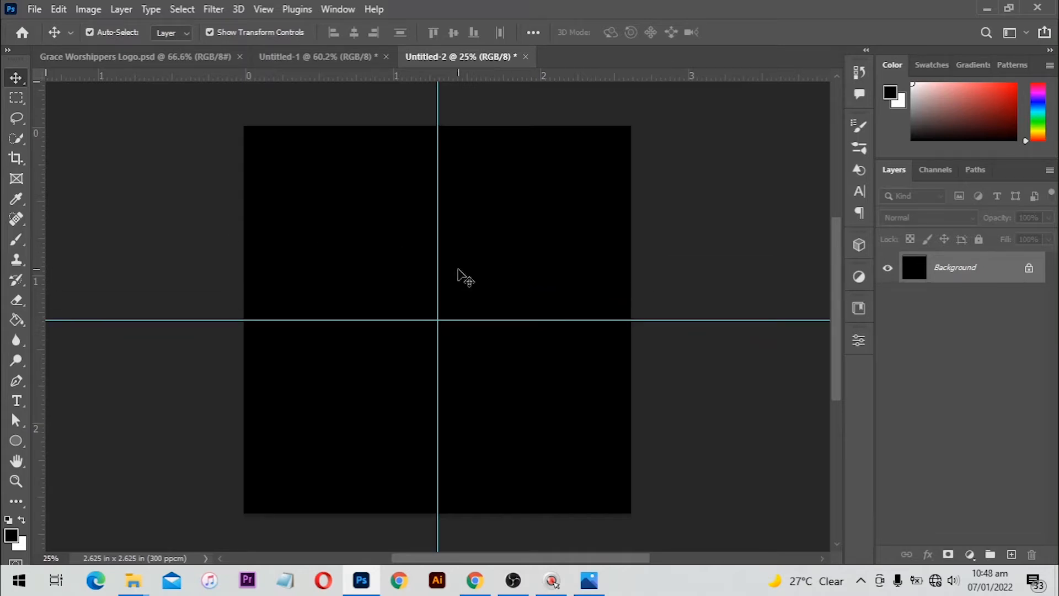
{"action": "left_click", "coordinate": [1012, 554]}
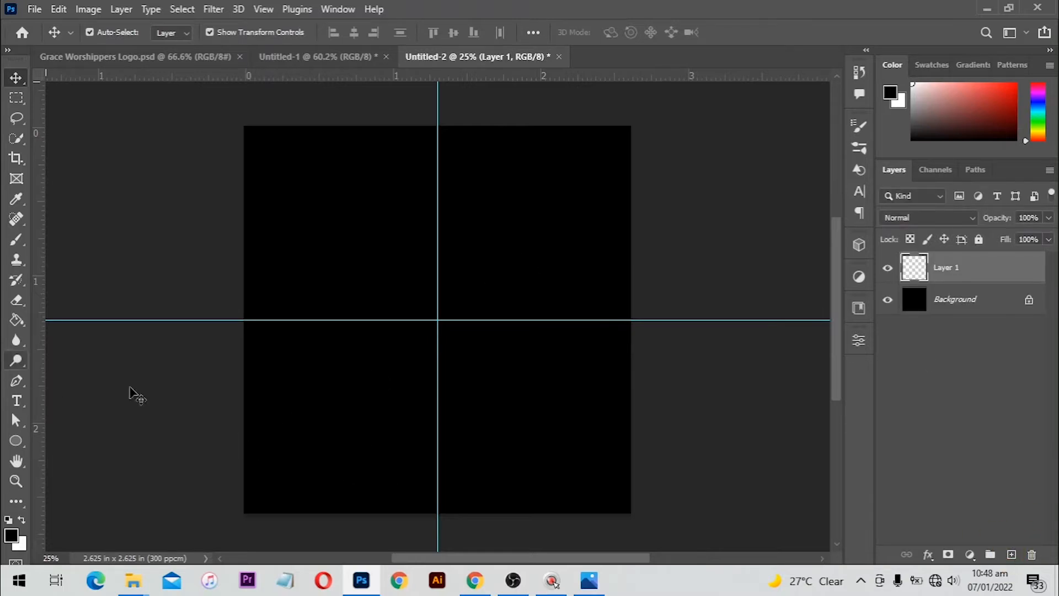
Draw a three-point Pen wedge from the top edge to the guide crossing and make it Shape 1
{"action": "left_click", "coordinate": [17, 381]}
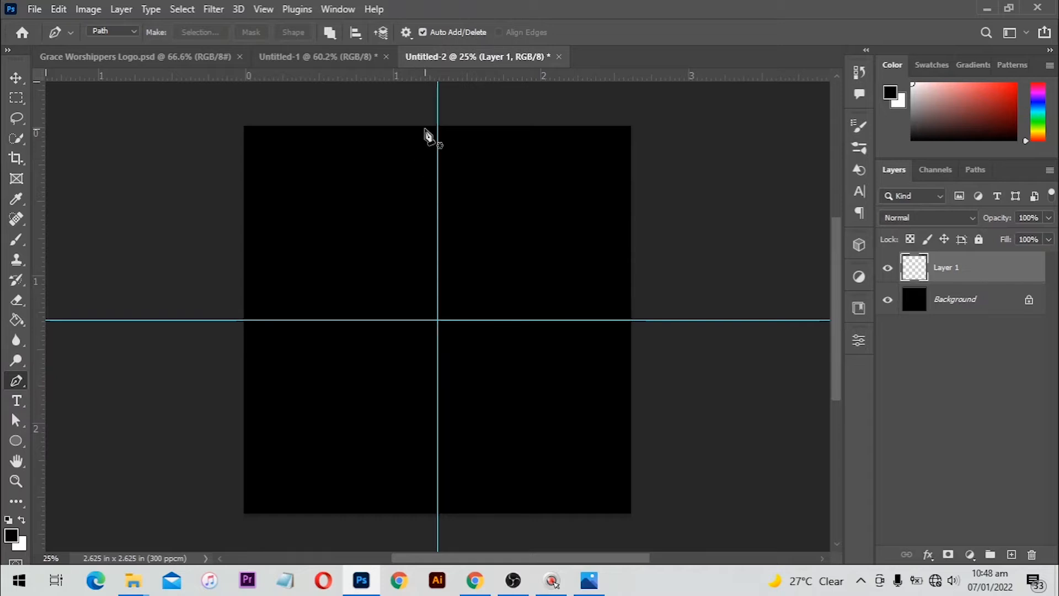
{"action": "left_click", "coordinate": [421, 129]}
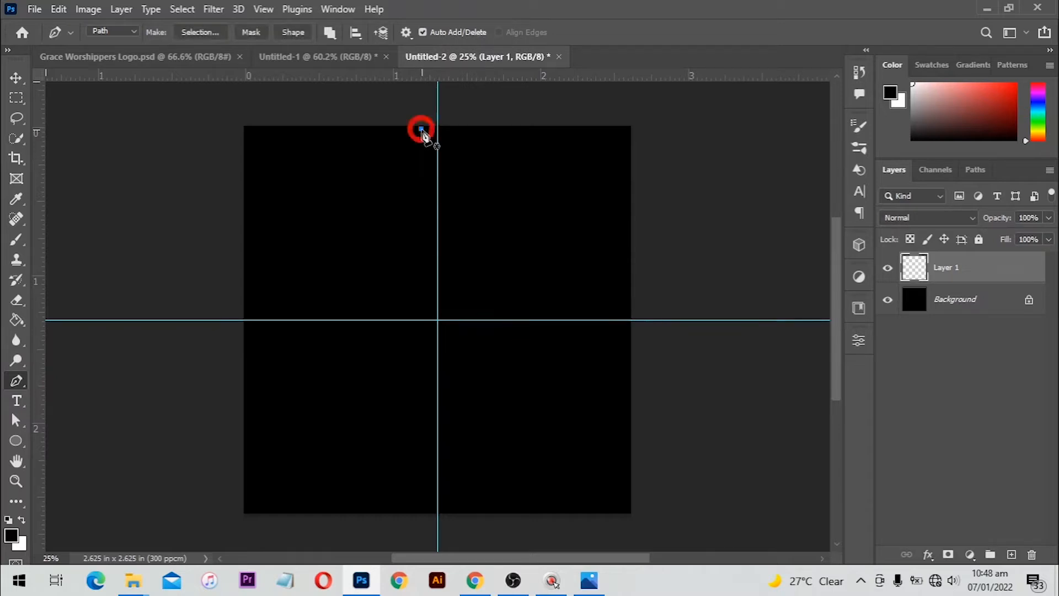
{"action": "key", "text": "shift"}
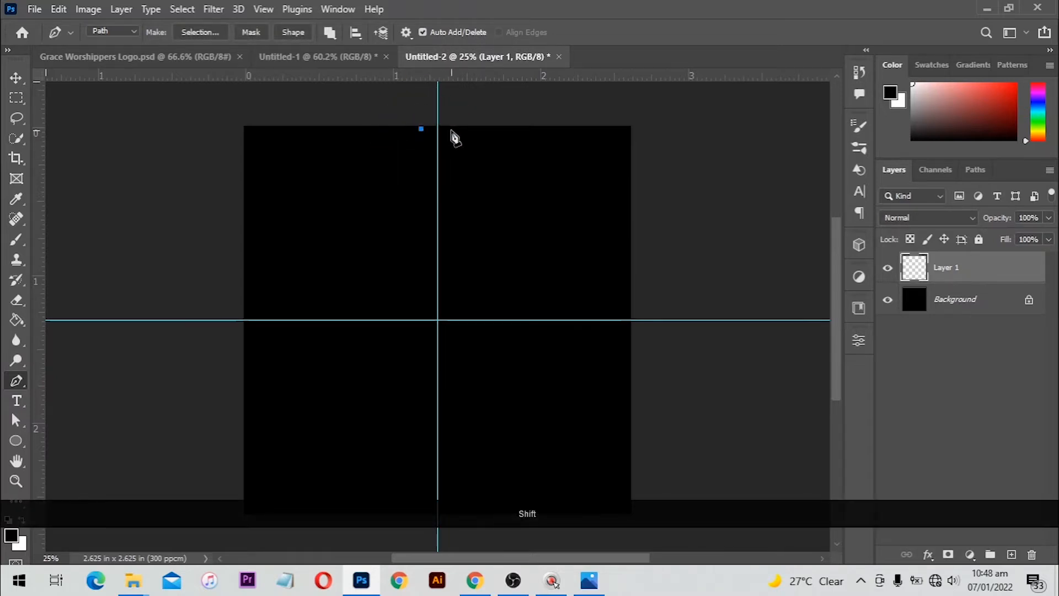
{"action": "left_click", "coordinate": [451, 131], "text": "shift"}
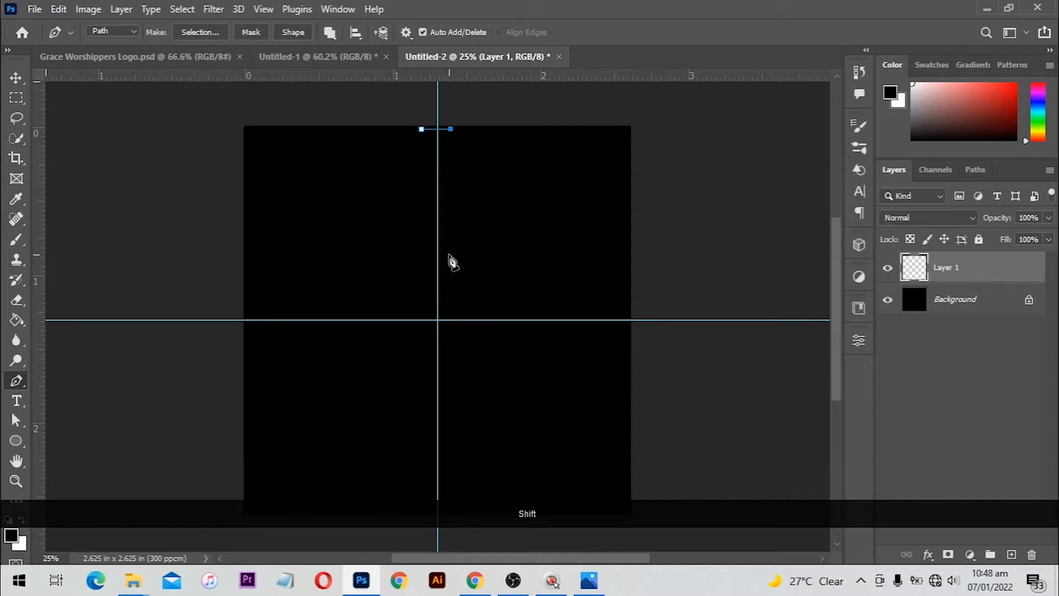
{"action": "left_click", "coordinate": [438, 320]}
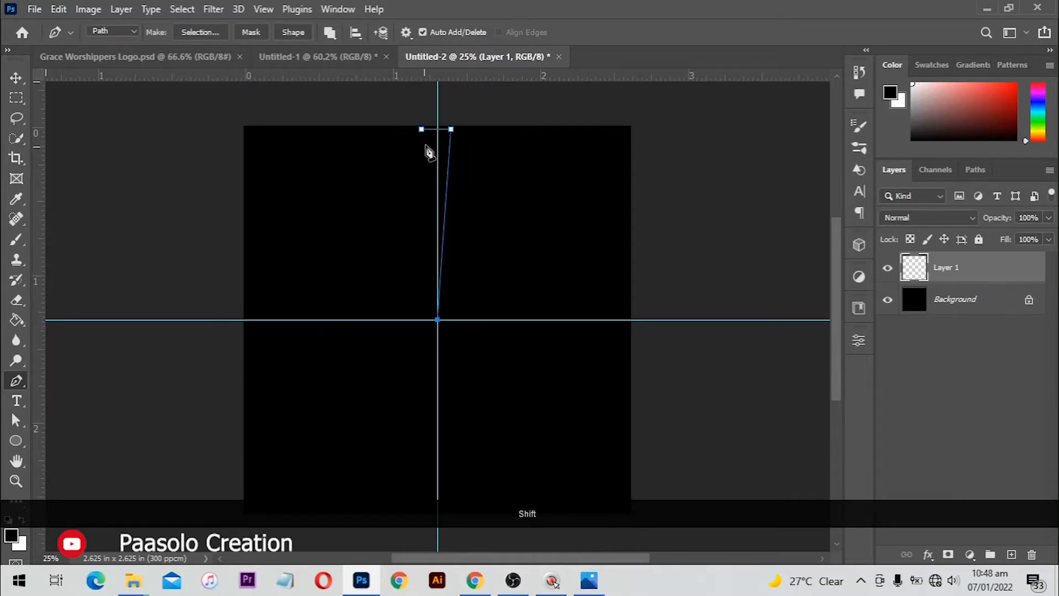
{"action": "left_click", "coordinate": [421, 129]}
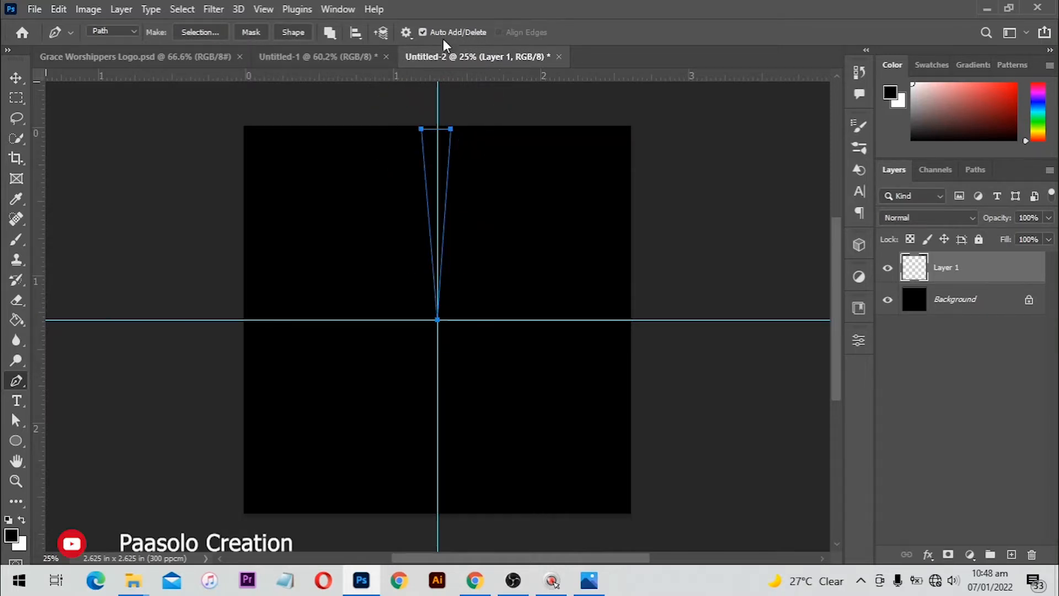
{"action": "left_click", "coordinate": [295, 34]}
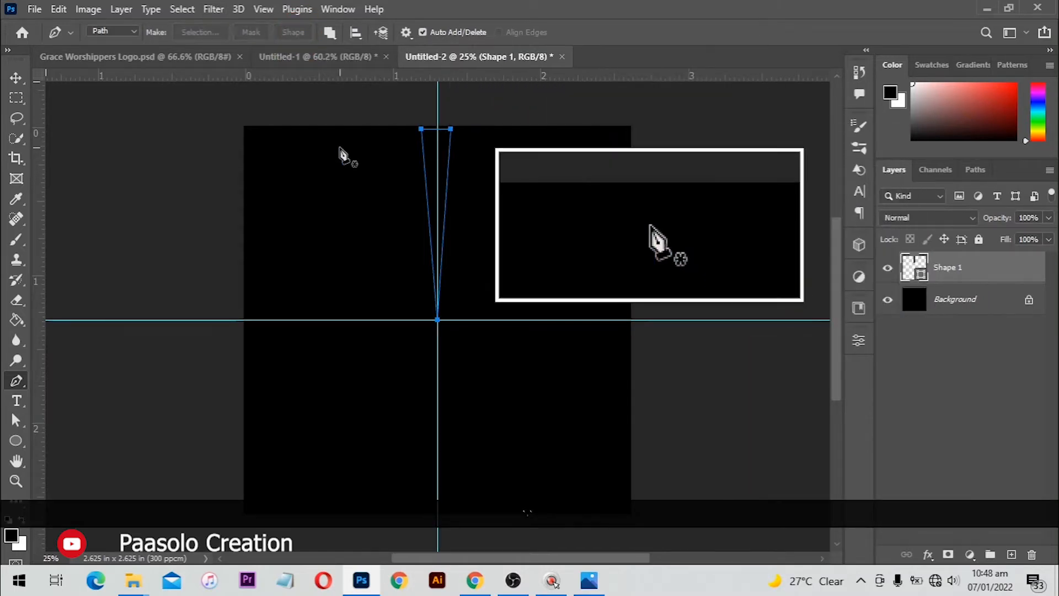
{"action": "key", "text": "v"}
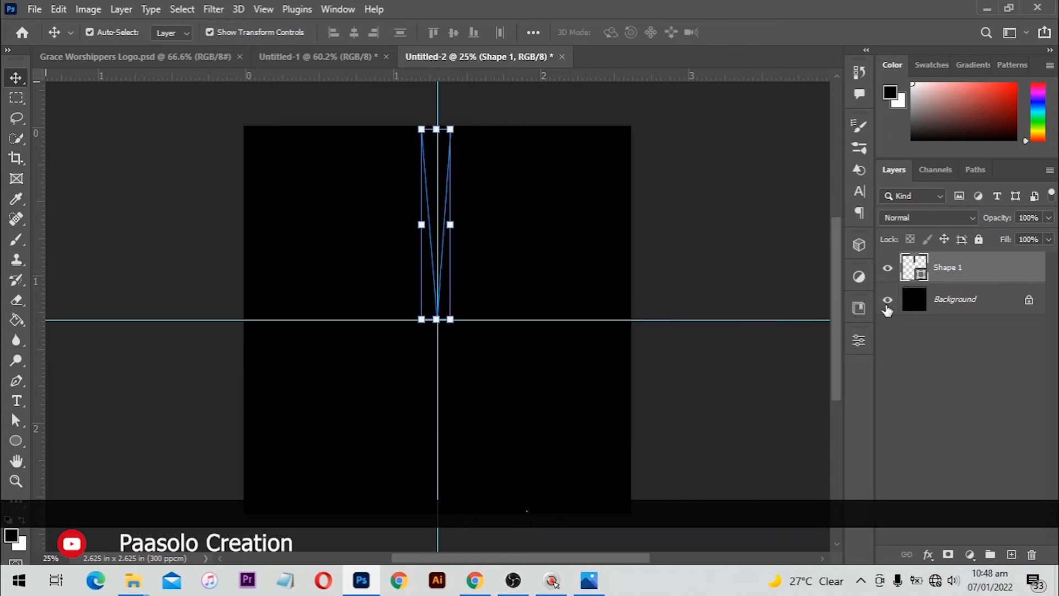
Set the Shape 1 fill colour to white (ffffff)
{"action": "double_click", "coordinate": [924, 273]}
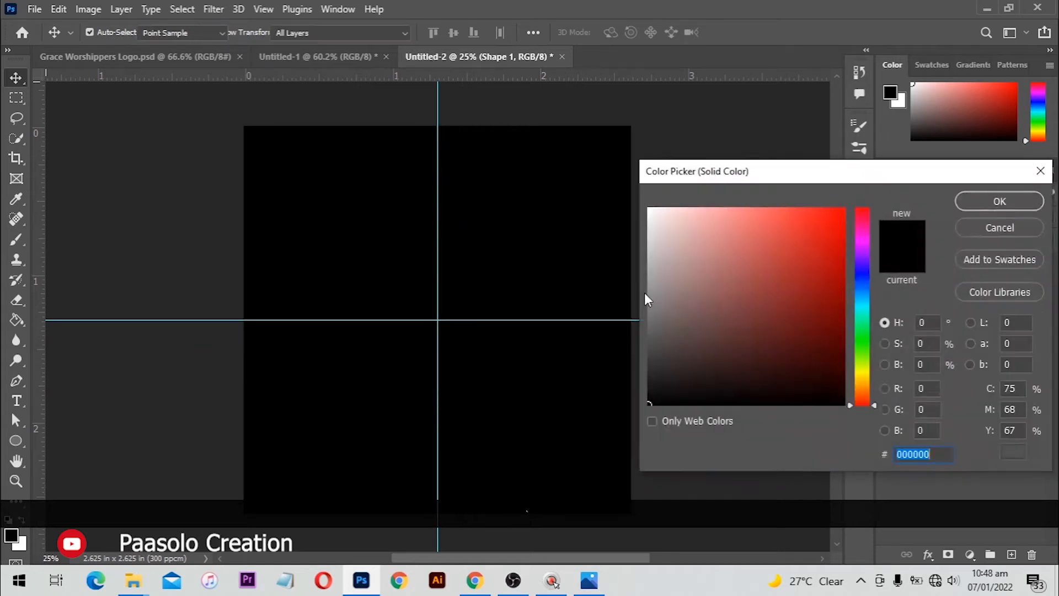
{"action": "type", "text": "ffffff"}
{"action": "left_click", "coordinate": [1012, 202]}
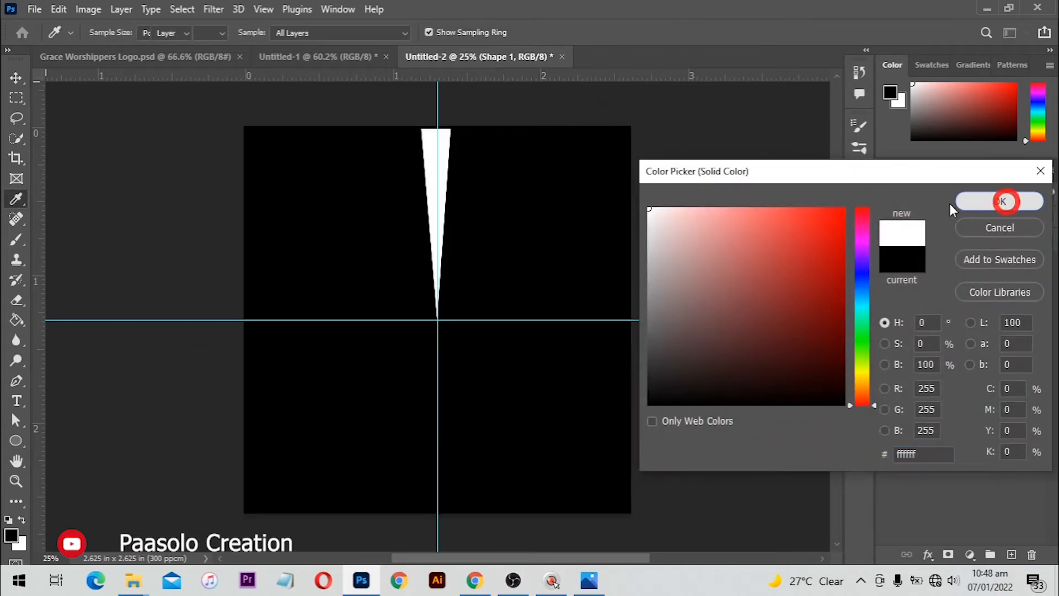
Rotate the wedge about 10.46° right, pivoting on its bottom tip at the guide crossing
{"action": "key", "text": "ctrl"}
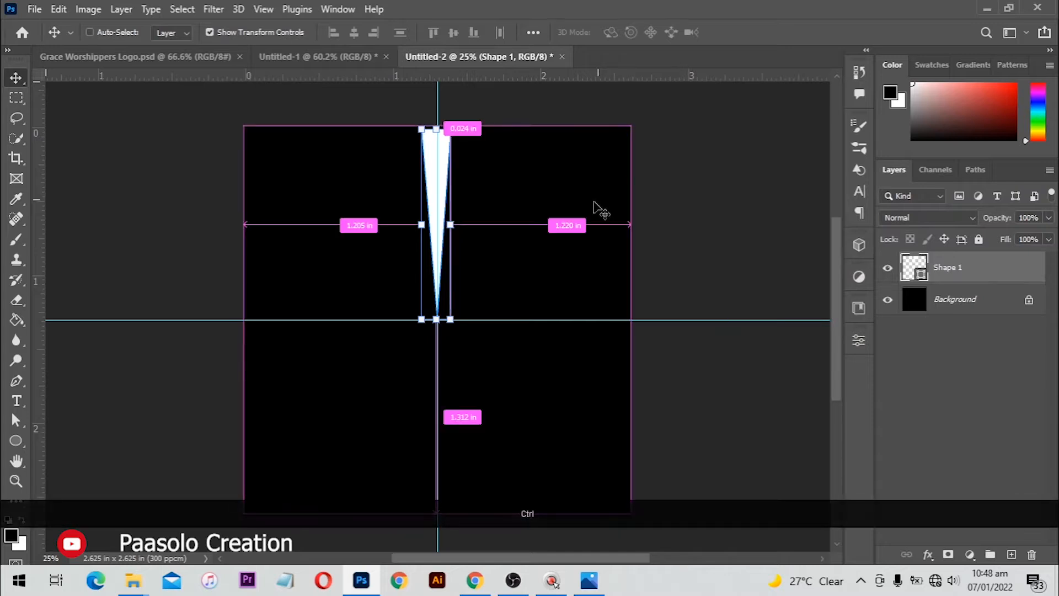
{"action": "key", "text": "ctrl+t"}
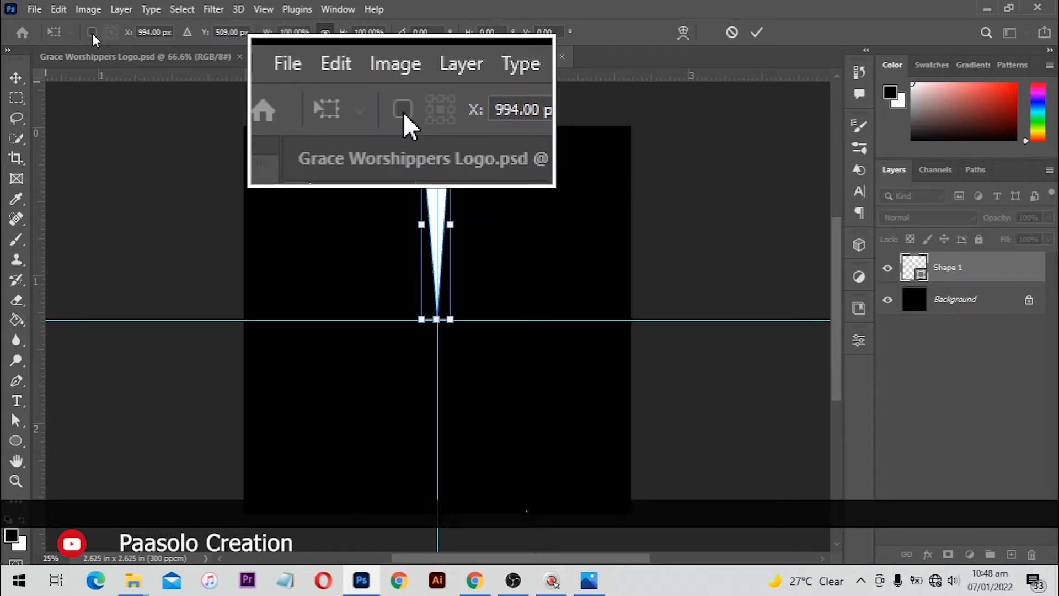
{"action": "left_click", "coordinate": [92, 32]}
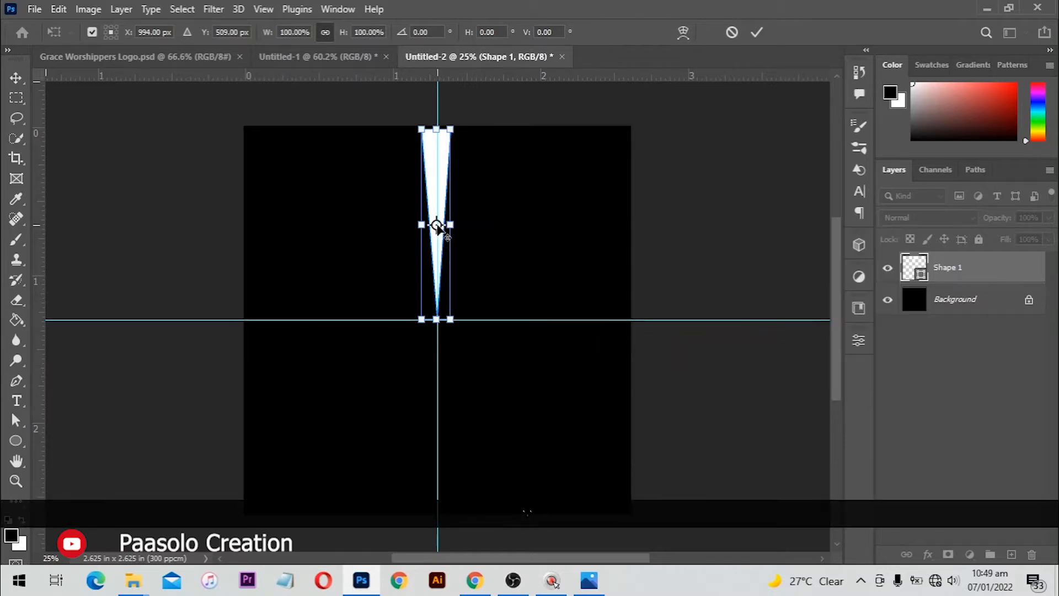
{"action": "left_click_drag", "start_coordinate": [436, 226], "coordinate": [436, 320]}
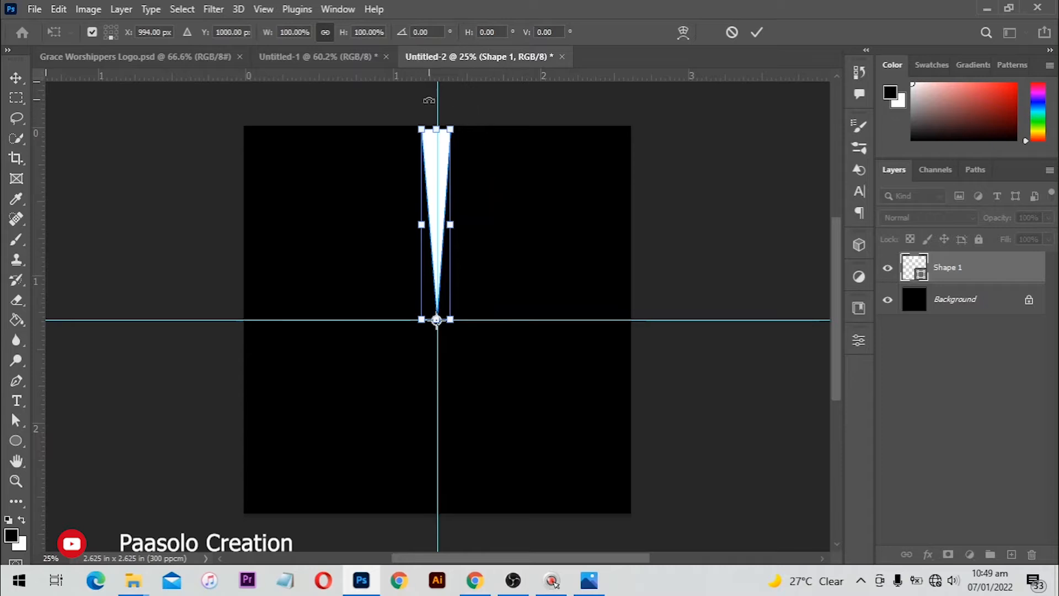
{"action": "left_click_drag", "start_coordinate": [436, 101], "coordinate": [470, 132]}
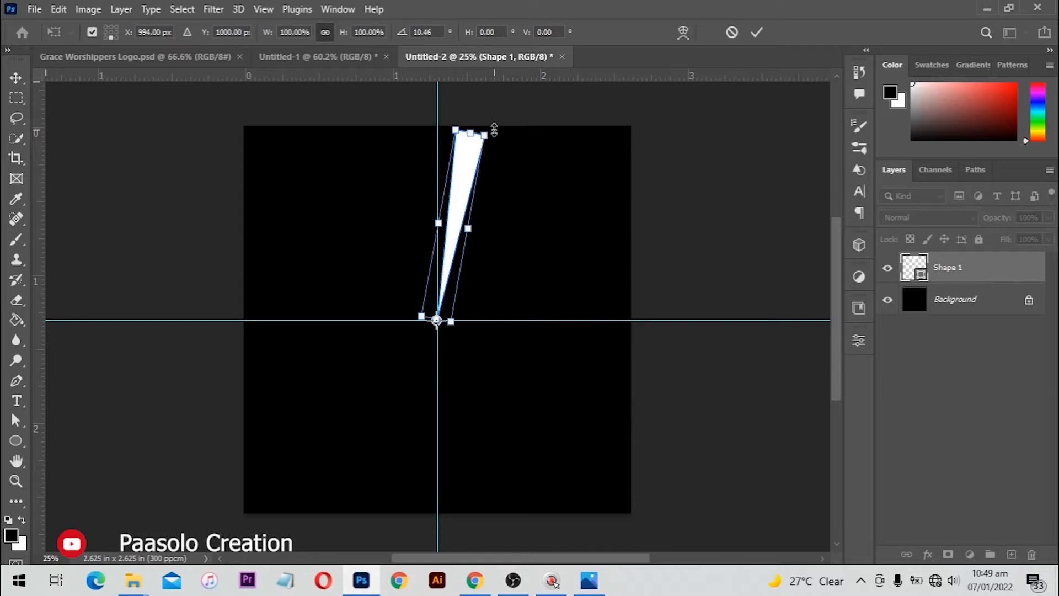
Apply the rotation and repeat rotated wedge copies with Ctrl+Alt+Shift+T until the circle closes
{"action": "key", "text": "Return"}
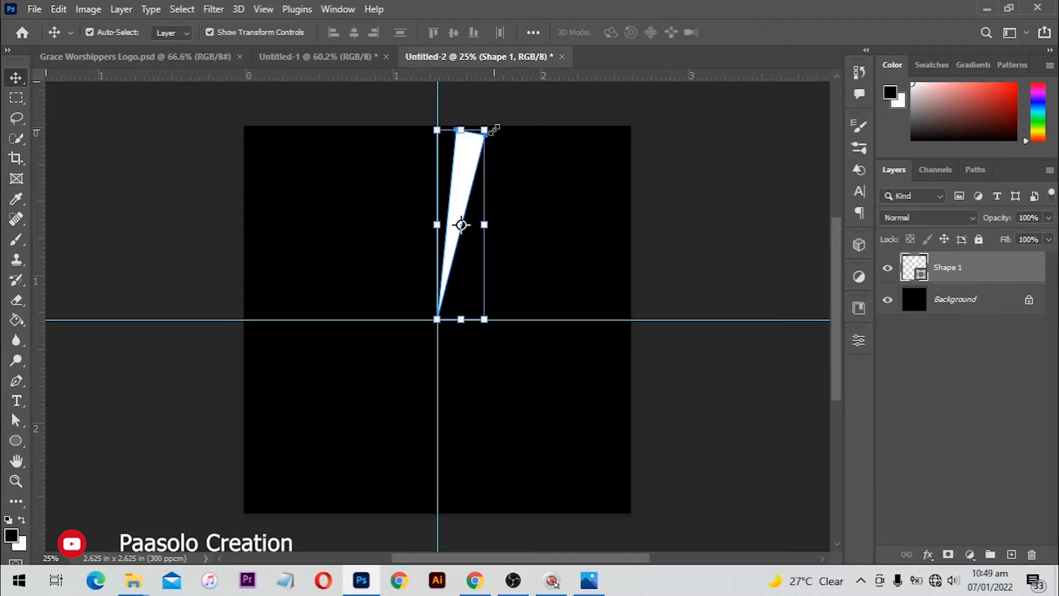
{"action": "key", "text": "shift+ctrl"}
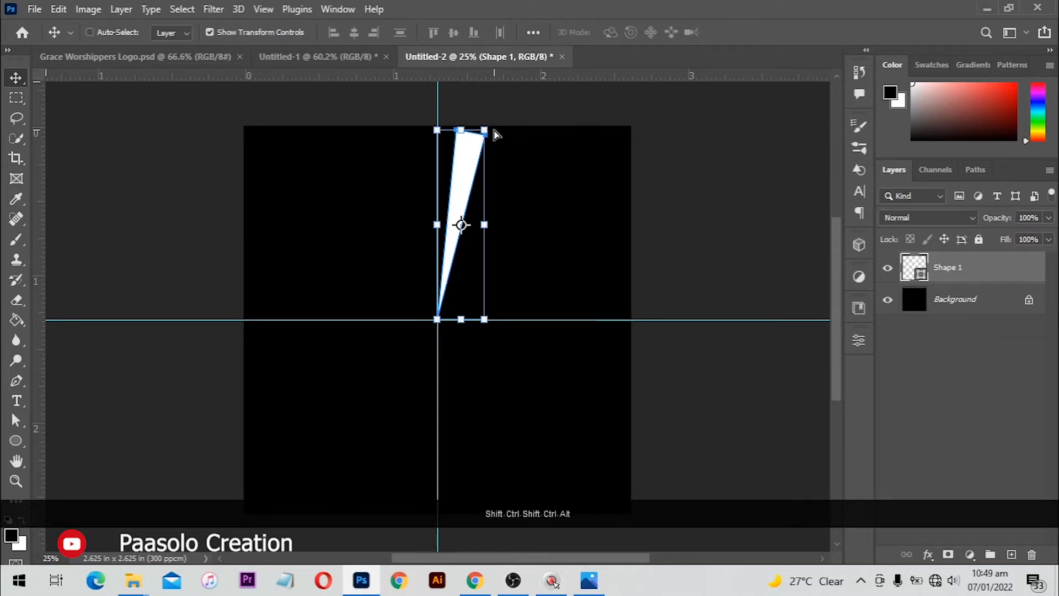
{"action": "key", "text": "ctrl+shift+alt+t"}
{"action": "key", "text": "ctrl+shift+alt+t"}
{"action": "key", "text": "ctrl+shift+alt+t"}
{"action": "key", "text": "ctrl+shift+alt+t"}
{"action": "key", "text": "ctrl+shift+alt+t"}
{"action": "key", "text": "ctrl+shift+alt+t"}
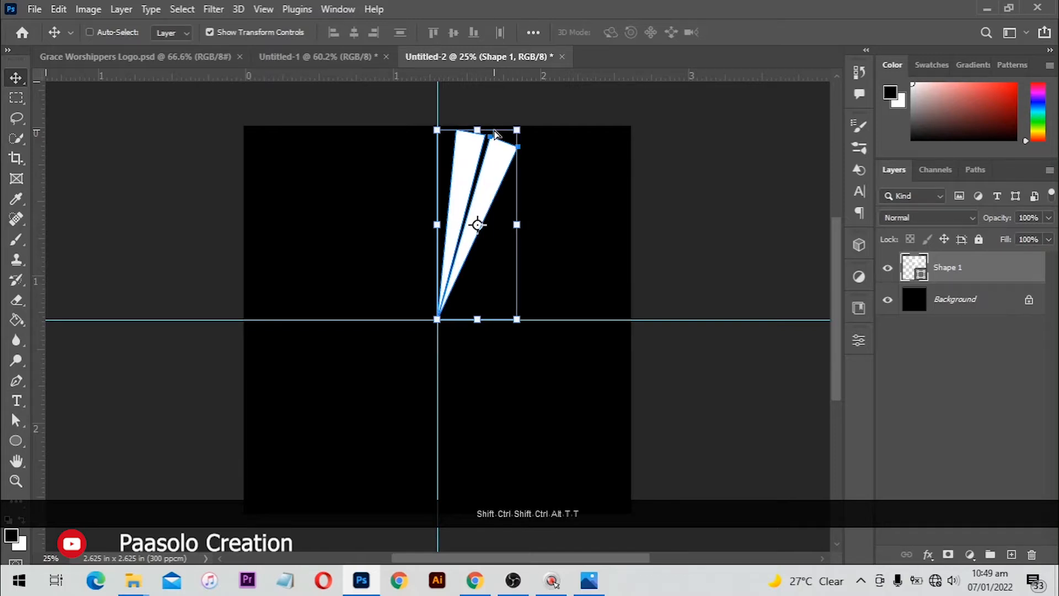
{"action": "key", "text": "ctrl+shift+alt+t"}
{"action": "key", "text": "ctrl+shift+alt+t"}
{"action": "key", "text": "ctrl+shift+alt+t"}
{"action": "key", "text": "ctrl+shift+alt+t"}
{"action": "key", "text": "ctrl+shift+alt+t"}
{"action": "key", "text": "ctrl+shift+alt+t"}
{"action": "key", "text": "ctrl+shift+alt+t"}
{"action": "key", "text": "ctrl+shift+alt+t"}
{"action": "key", "text": "ctrl+shift+alt+t"}
{"action": "key", "text": "ctrl+shift+alt+t"}
{"action": "key", "text": "ctrl+shift+alt+t"}
{"action": "key", "text": "ctrl+shift+alt+t"}
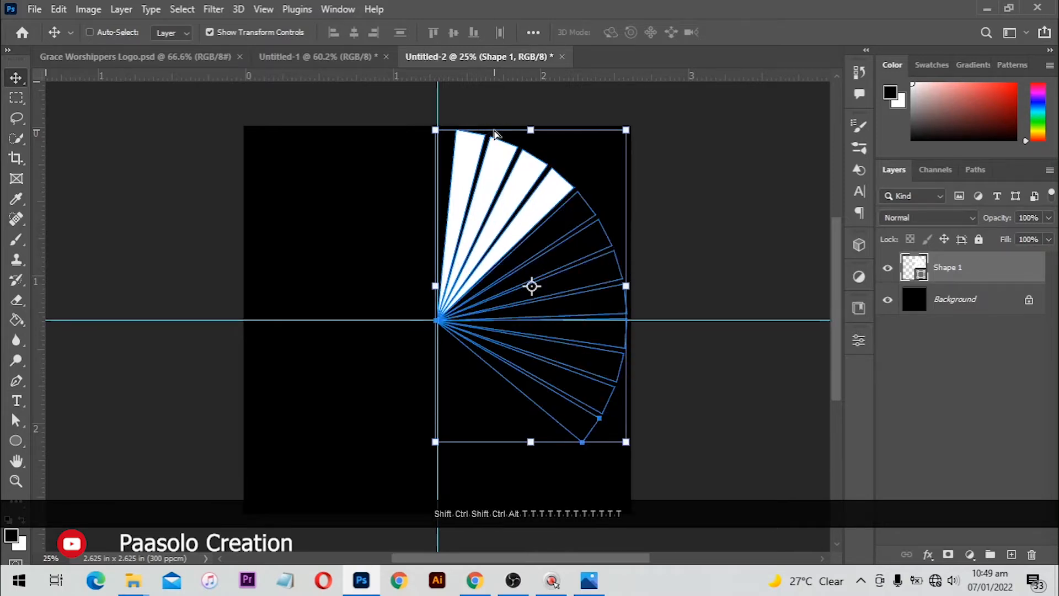
{"action": "key", "text": "ctrl+shift+alt+t"}
{"action": "key", "text": "ctrl+shift+alt+t"}
{"action": "key", "text": "ctrl+shift+alt+t"}
{"action": "key", "text": "ctrl+shift+alt+t"}
{"action": "key", "text": "ctrl+shift+alt+t"}
{"action": "key", "text": "ctrl+shift+alt+t"}
{"action": "key", "text": "ctrl+shift+alt+t"}
{"action": "key", "text": "ctrl+shift+alt+t"}
{"action": "key", "text": "ctrl+shift+alt+t"}
{"action": "key", "text": "ctrl+shift+alt+t"}
{"action": "key", "text": "ctrl+shift+alt+t"}
{"action": "key", "text": "ctrl+shift+alt+t"}
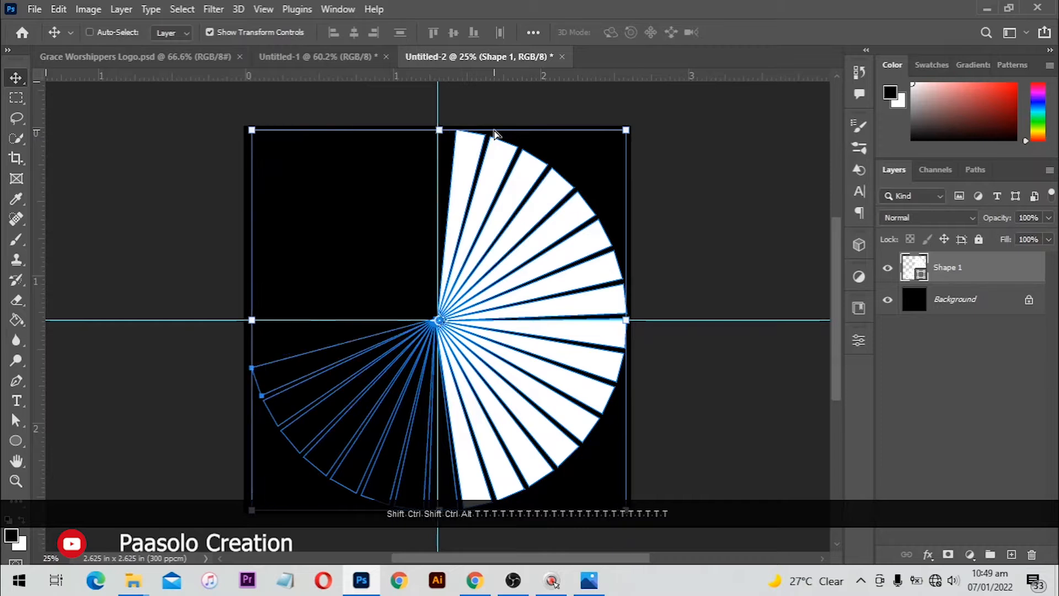
{"action": "key", "text": "ctrl+shift+alt+t"}
{"action": "key", "text": "ctrl+shift+alt+t"}
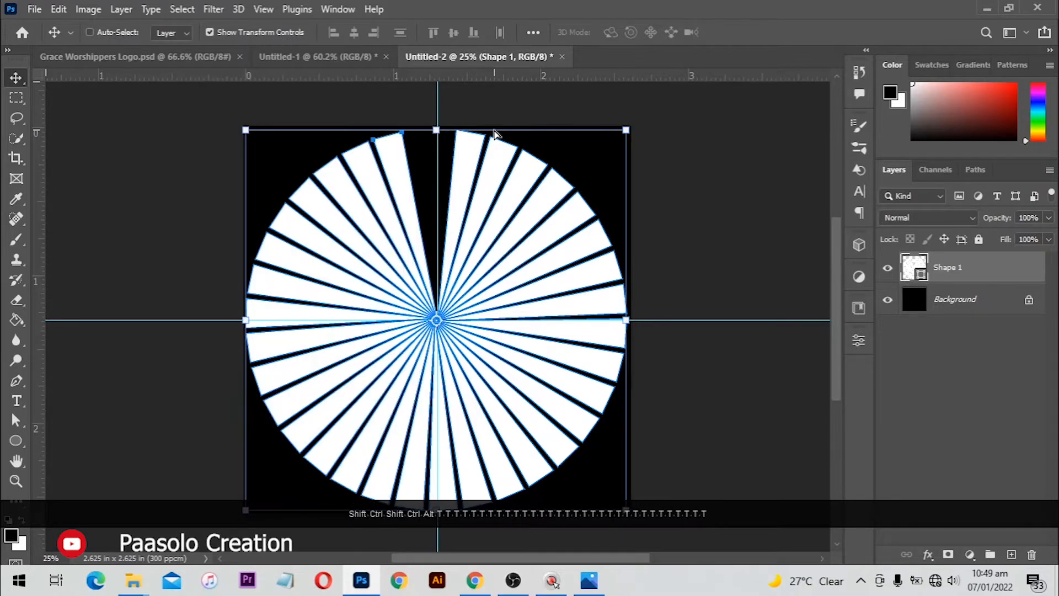
{"action": "key", "text": "ctrl+shift+alt+t"}
{"action": "key", "text": "ctrl+shift+alt+t"}
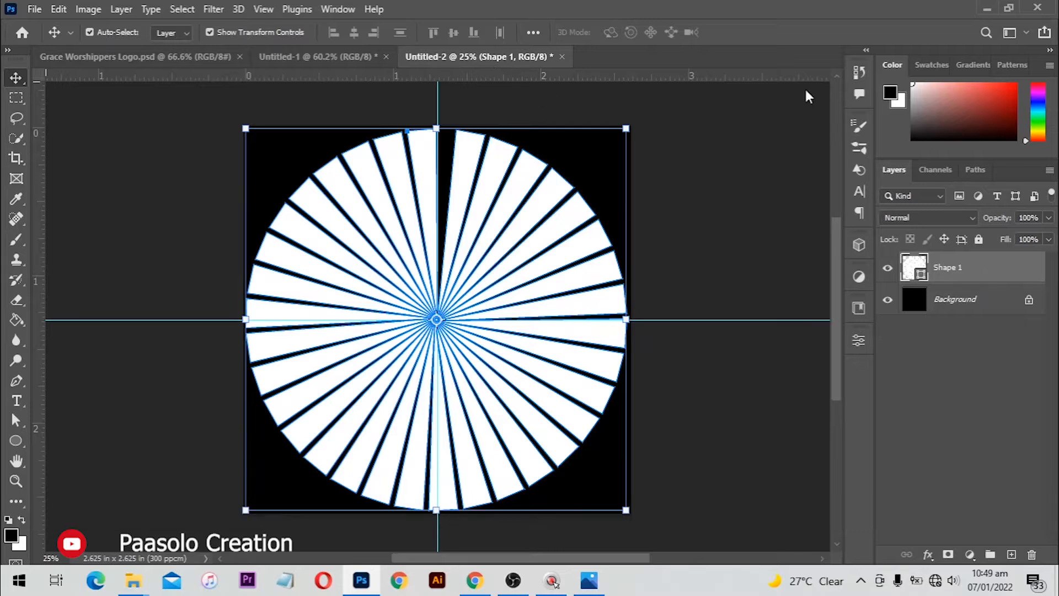
Reposition the sunburst on the canvas and save the document
{"action": "left_click", "coordinate": [20, 82]}
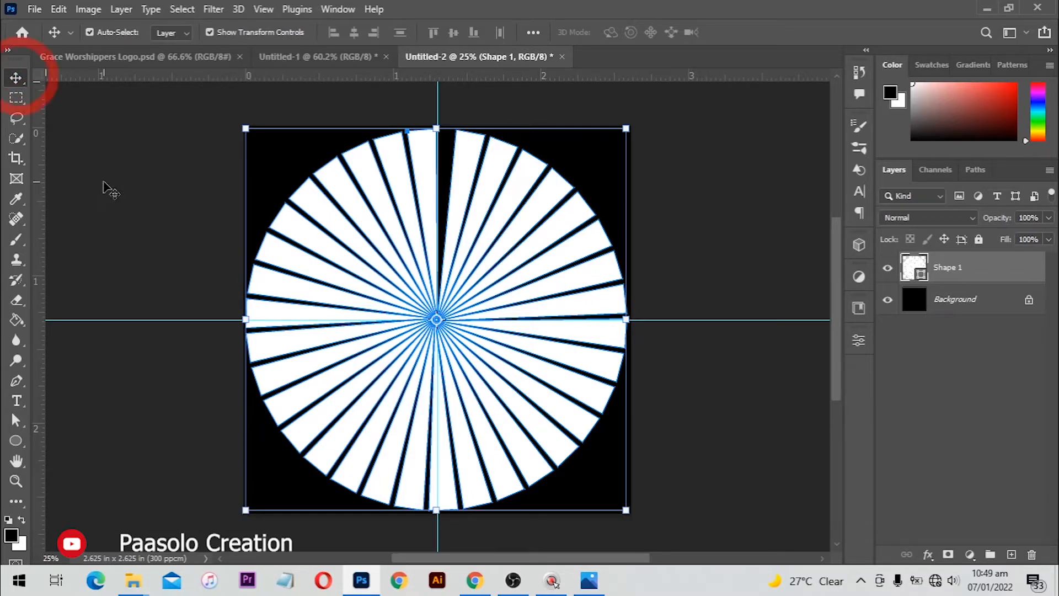
{"action": "left_click_drag", "start_coordinate": [383, 251], "coordinate": [373, 369]}
{"action": "key", "text": "ctrl+s"}
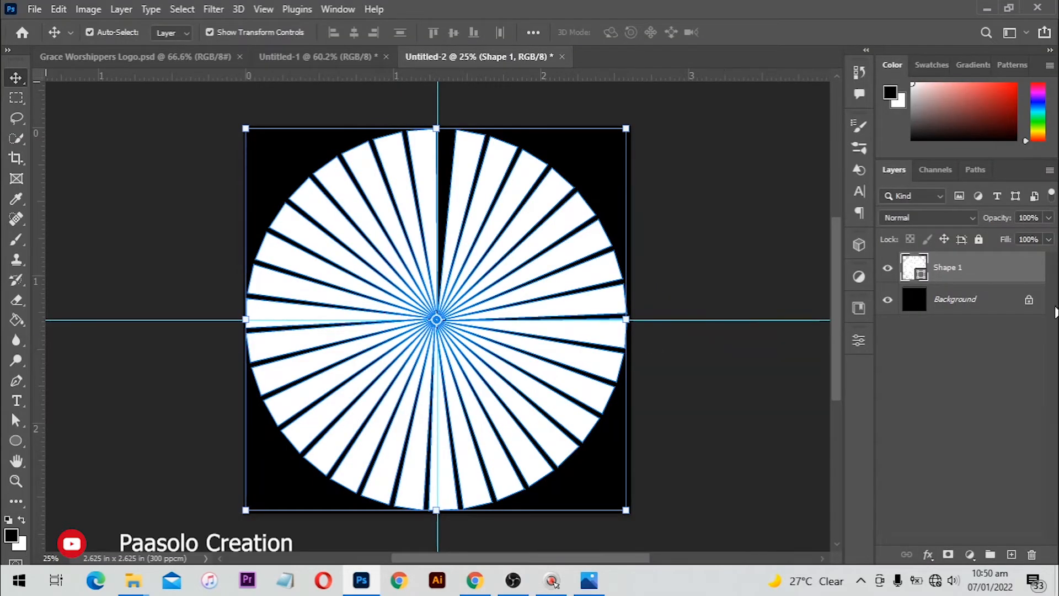
{"action": "left_click", "coordinate": [953, 267]}
Add a Gradient Overlay to the sunburst using the red preset with its right stop changed to black
{"action": "left_click", "coordinate": [928, 550]}
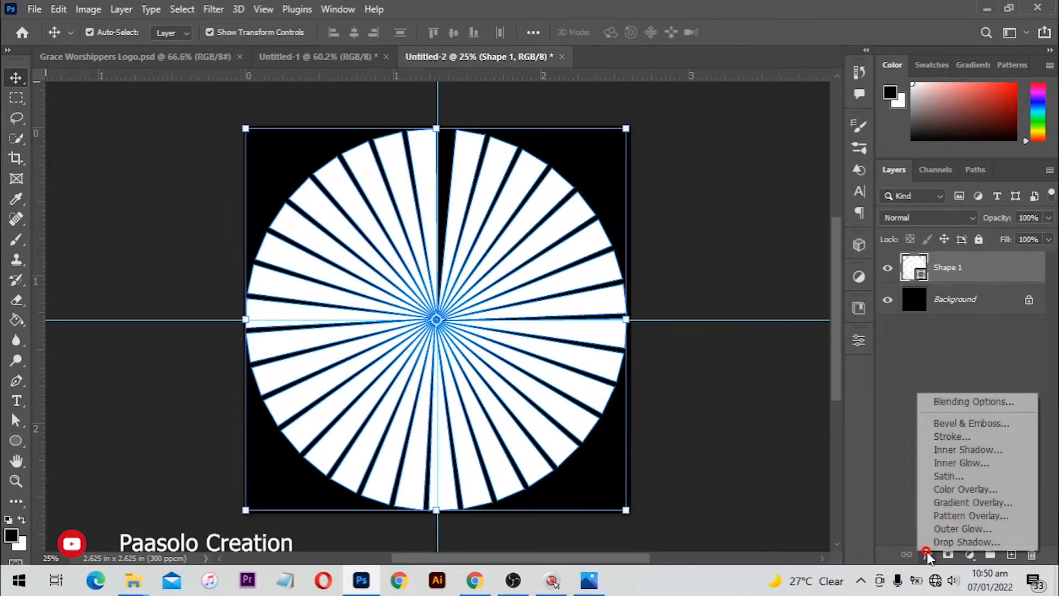
{"action": "left_click", "coordinate": [973, 501]}
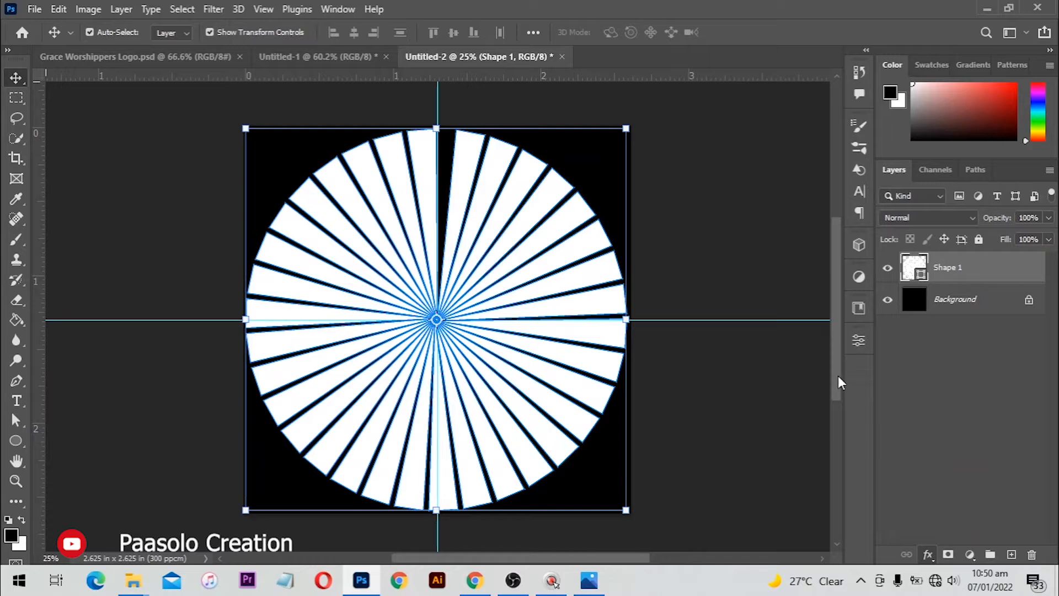
{"action": "left_click_drag", "start_coordinate": [622, 185], "coordinate": [756, 145]}
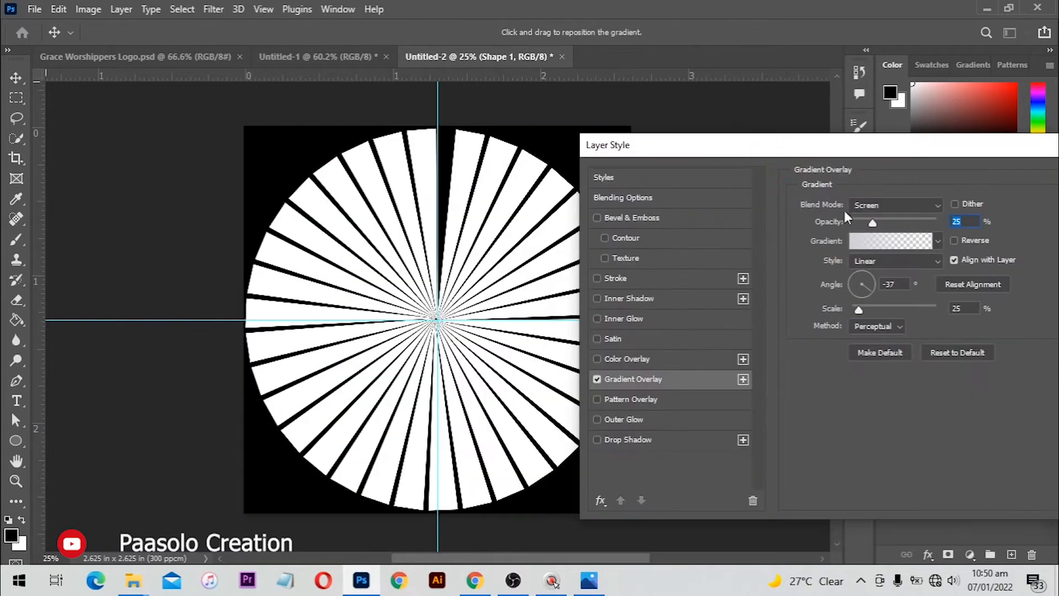
{"action": "left_click", "coordinate": [926, 240]}
{"action": "scroll", "coordinate": [743, 197], "scroll_direction": "down", "scroll_amount": 5}
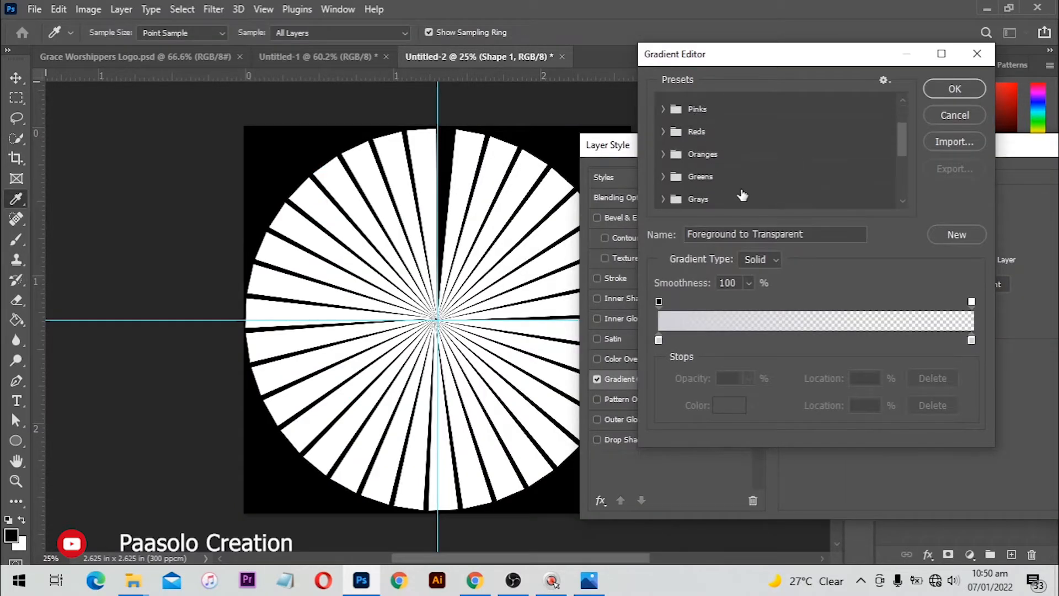
{"action": "scroll", "coordinate": [737, 199], "scroll_direction": "down", "scroll_amount": 3}
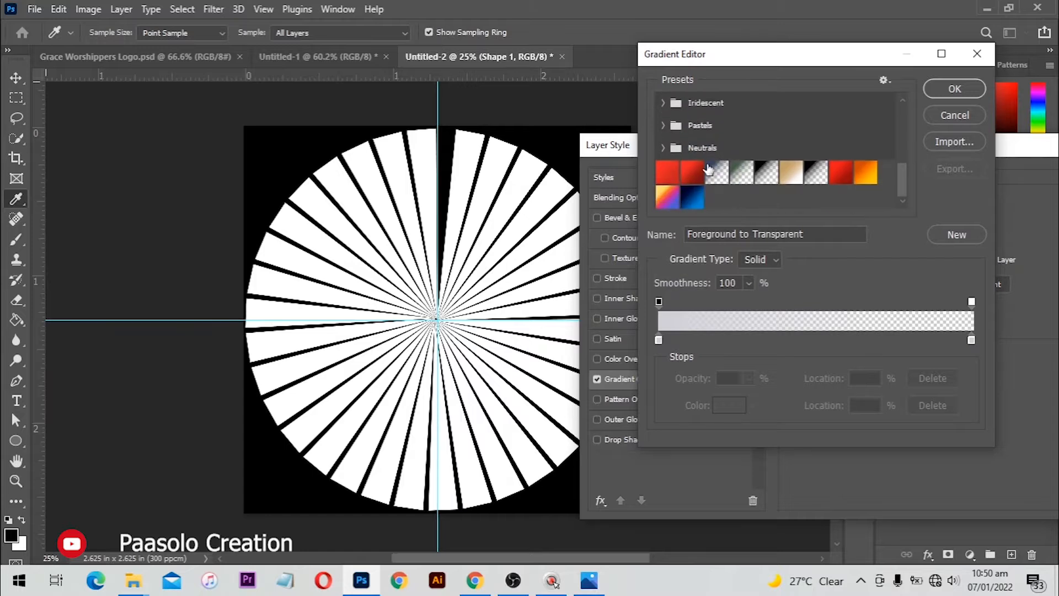
{"action": "left_click", "coordinate": [692, 174]}
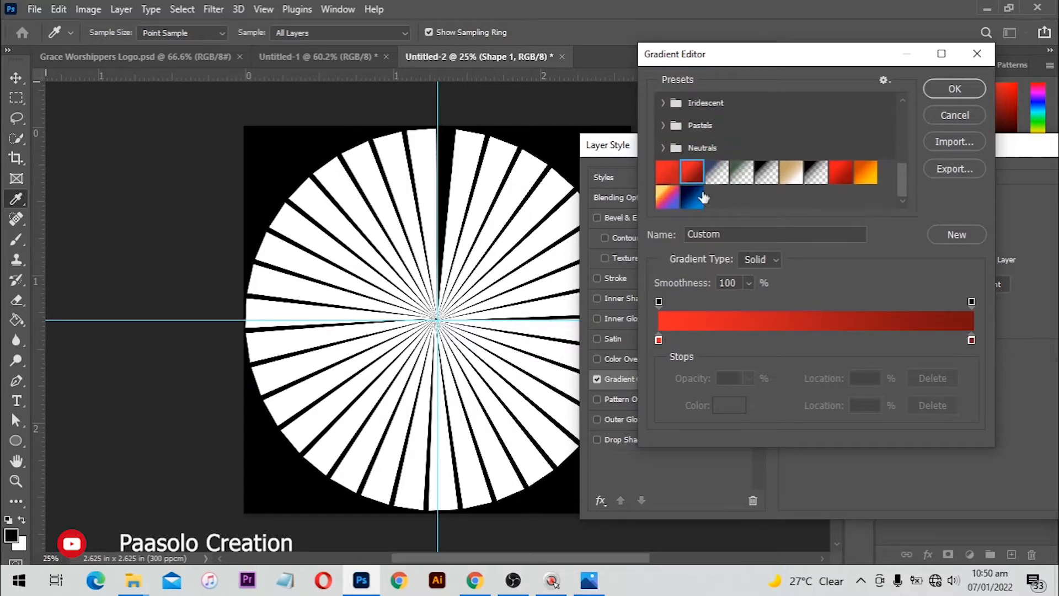
{"action": "left_click", "coordinate": [971, 340]}
{"action": "left_click", "coordinate": [730, 405]}
{"action": "left_click_drag", "start_coordinate": [751, 274], "coordinate": [578, 470]}
{"action": "left_click", "coordinate": [994, 202]}
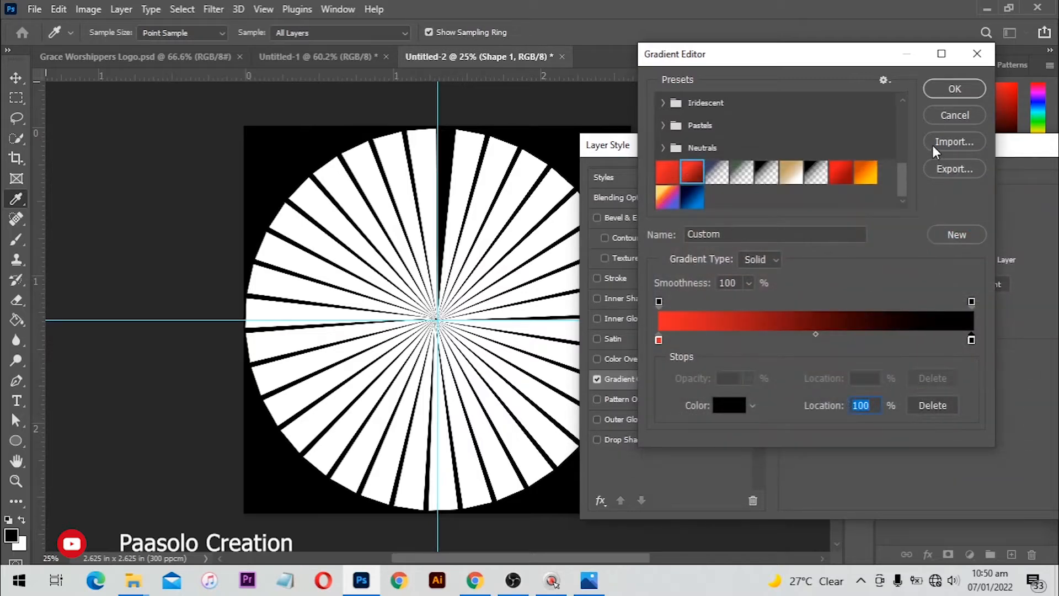
{"action": "left_click", "coordinate": [940, 89]}
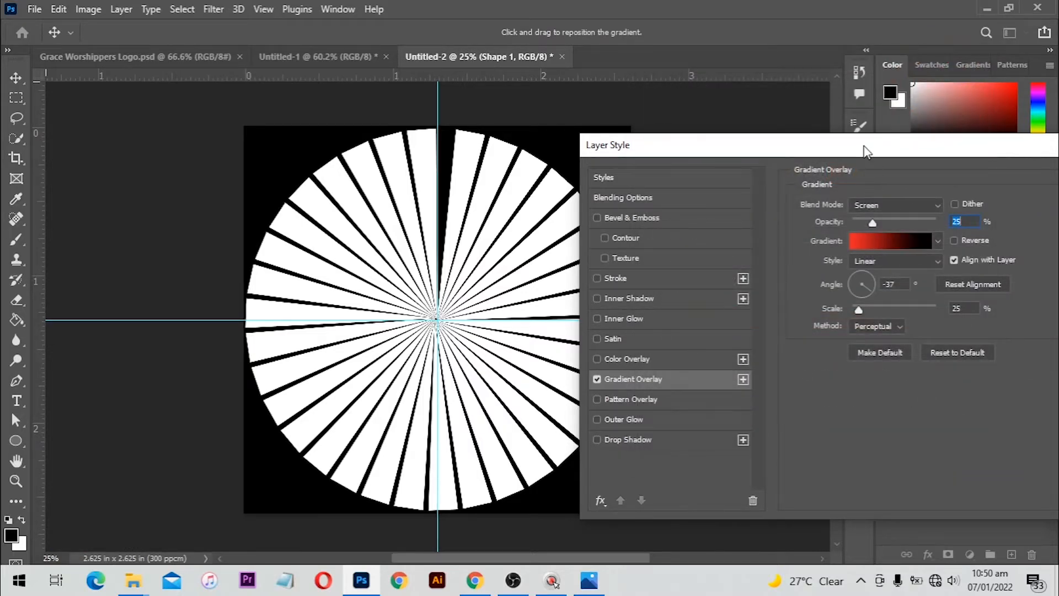
Raise the Gradient Overlay opacity to 100% and set its blend mode to Normal
{"action": "left_click_drag", "start_coordinate": [800, 145], "coordinate": [816, 150]}
{"action": "left_click_drag", "start_coordinate": [890, 225], "coordinate": [1024, 222]}
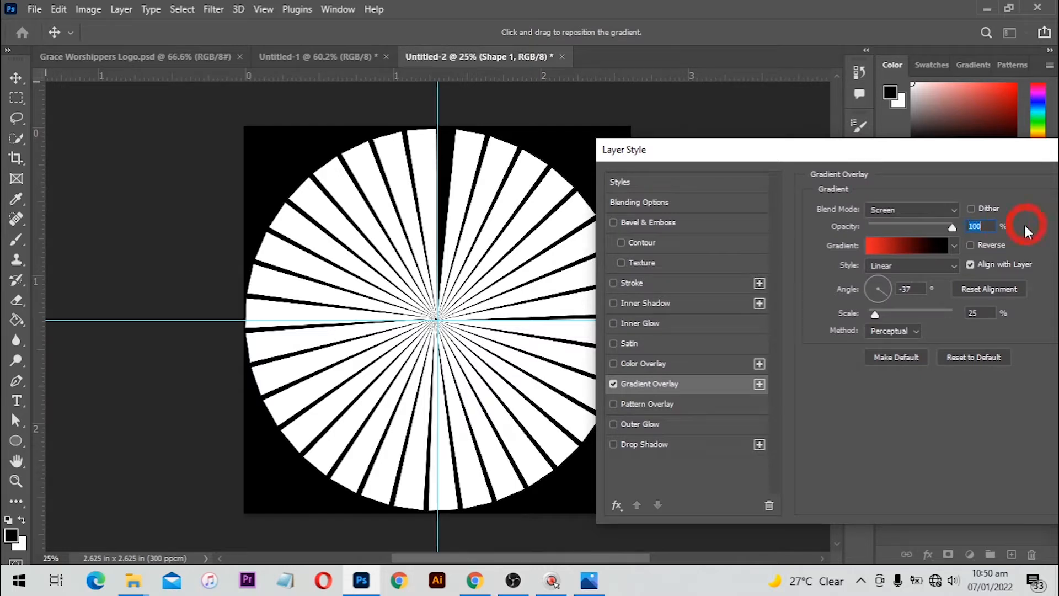
{"action": "left_click", "coordinate": [895, 212]}
{"action": "left_click", "coordinate": [878, 191]}
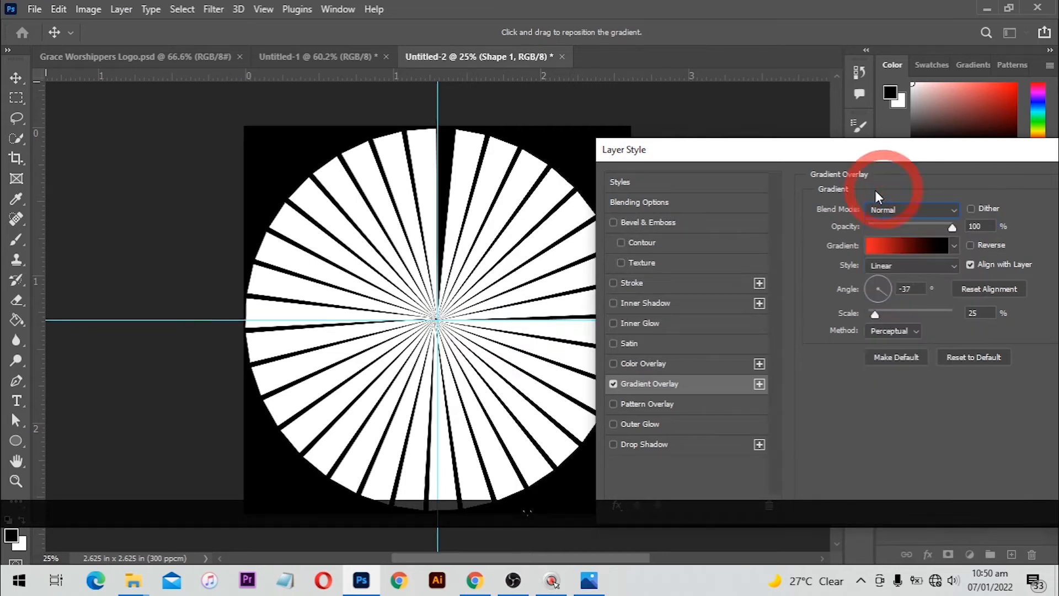
{"action": "left_click_drag", "start_coordinate": [783, 158], "coordinate": [757, 148]}
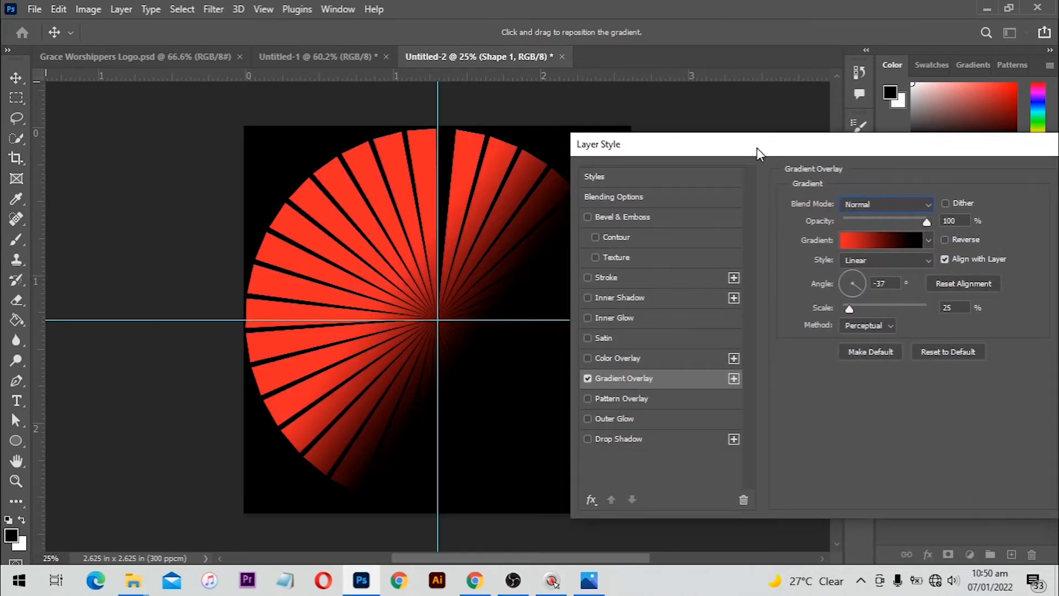
Make the overlay a Radial gradient at 90% scale, apply it, and deselect the shape
{"action": "left_click", "coordinate": [862, 260]}
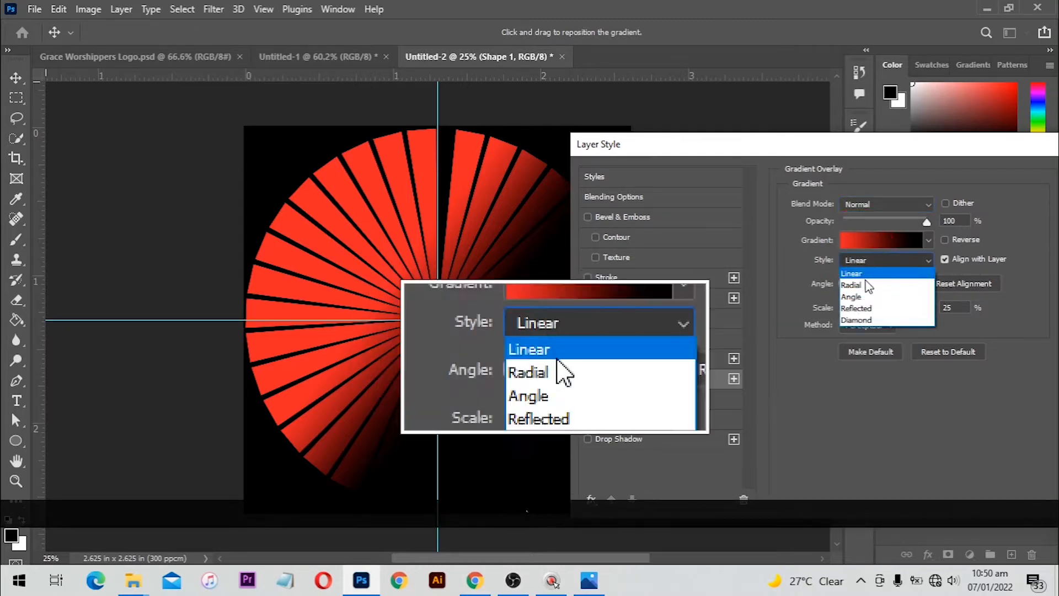
{"action": "left_click", "coordinate": [867, 285]}
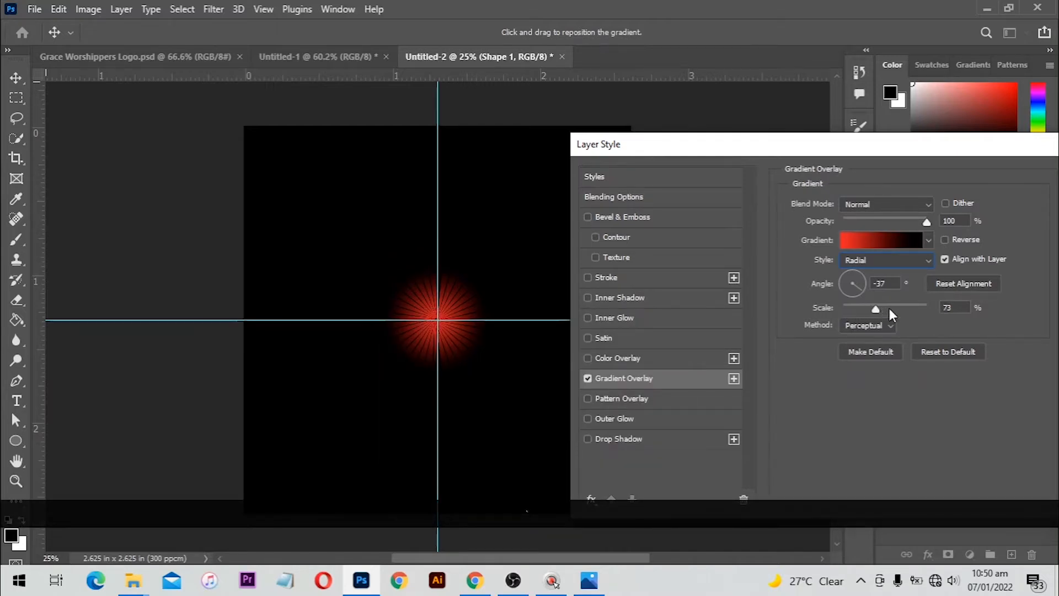
{"action": "mouse_move", "coordinate": [889, 309]}
{"action": "left_mouse_down"}
{"action": "mouse_move", "coordinate": [911, 306]}
{"action": "mouse_move", "coordinate": [876, 316]}
{"action": "mouse_move", "coordinate": [895, 328]}
{"action": "left_mouse_up"}
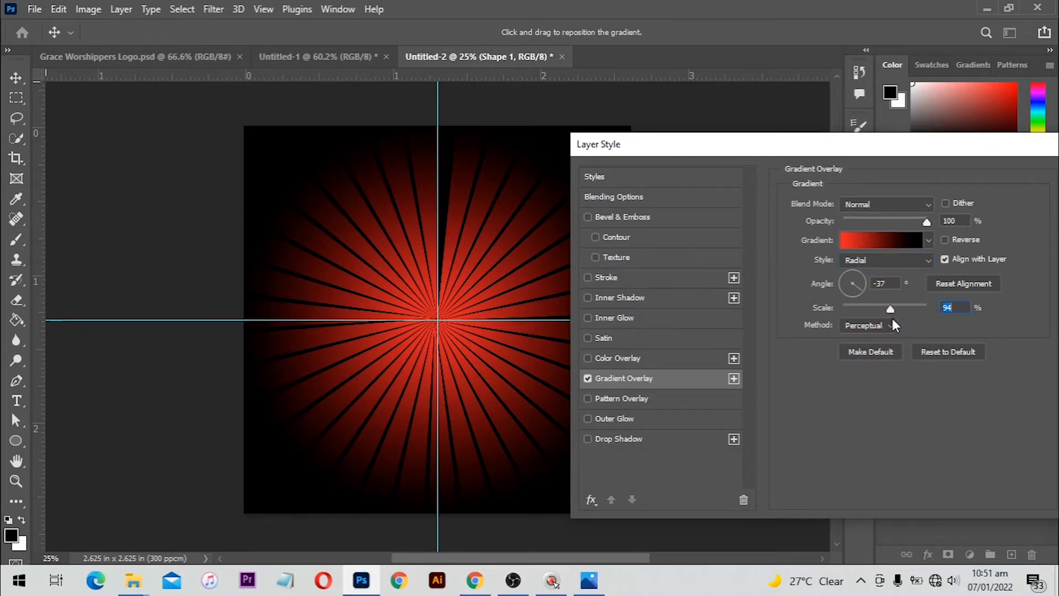
{"action": "left_click", "coordinate": [893, 320]}
{"action": "left_click", "coordinate": [896, 310]}
{"action": "key", "text": "Down"}
{"action": "key", "text": "Down"}
{"action": "key", "text": "Down"}
{"action": "key", "text": "Down"}
{"action": "key", "text": "Down"}
{"action": "key", "text": "Down"}
{"action": "key", "text": "Down"}
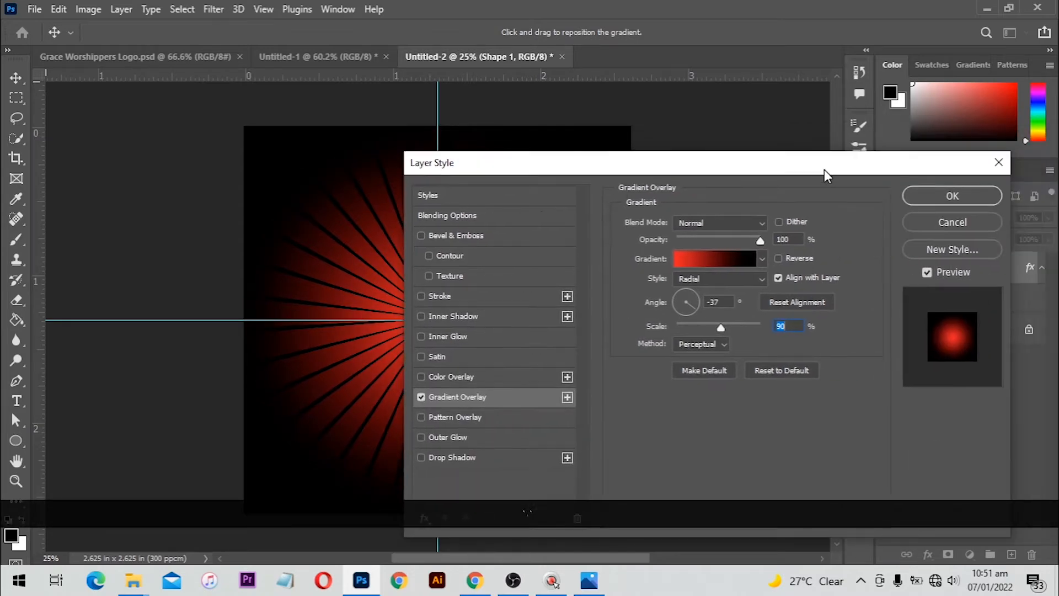
{"action": "left_click", "coordinate": [954, 196]}
{"action": "left_click", "coordinate": [731, 230]}
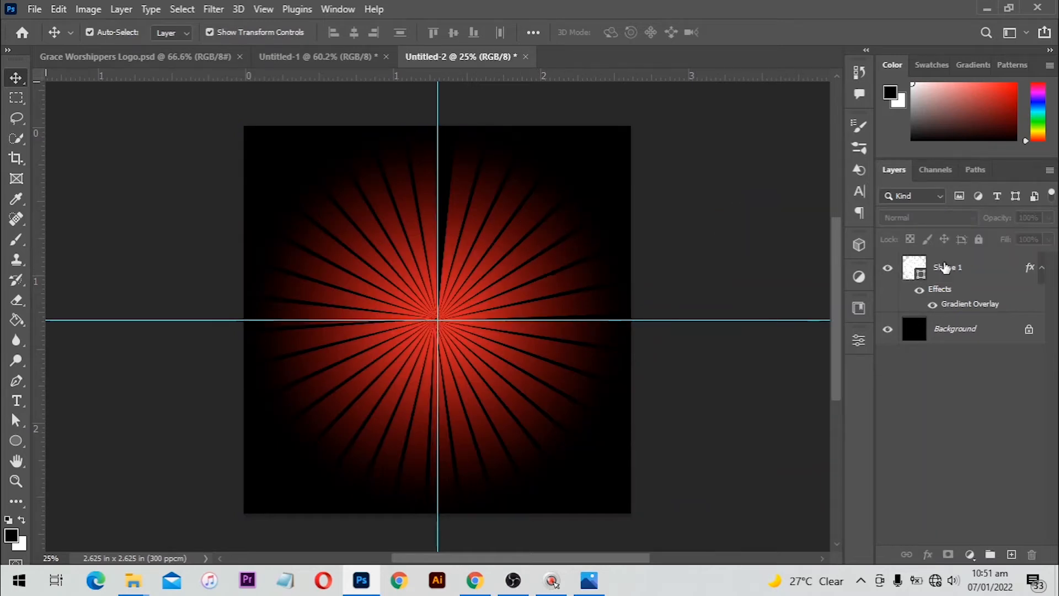
Shift the sunburst down-left and add a Gradient Fill layer with a red-to-black gradient
{"action": "left_click_drag", "start_coordinate": [495, 257], "coordinate": [473, 319]}
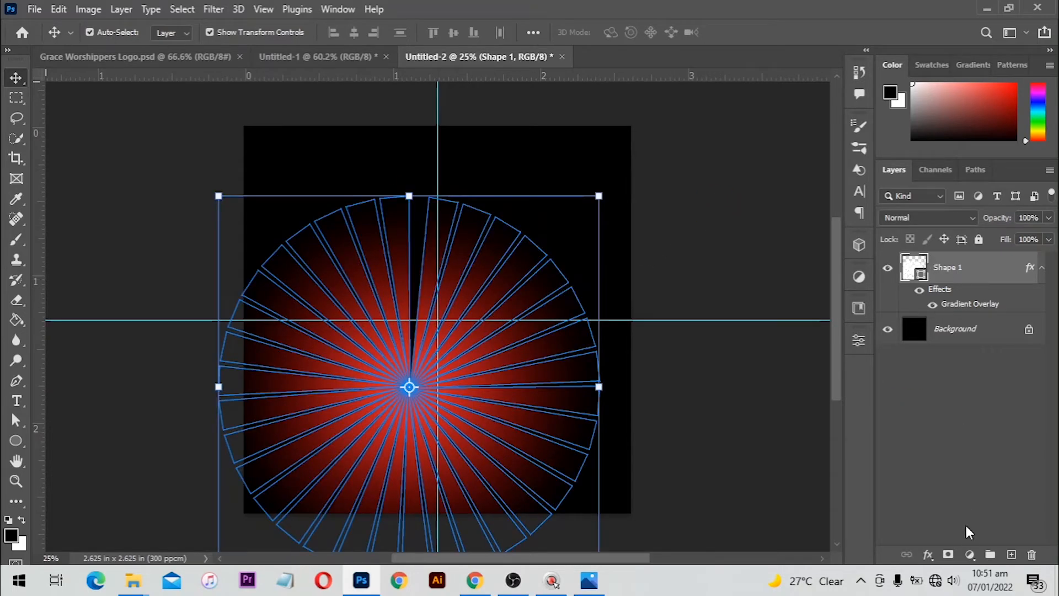
{"action": "left_click", "coordinate": [970, 555]}
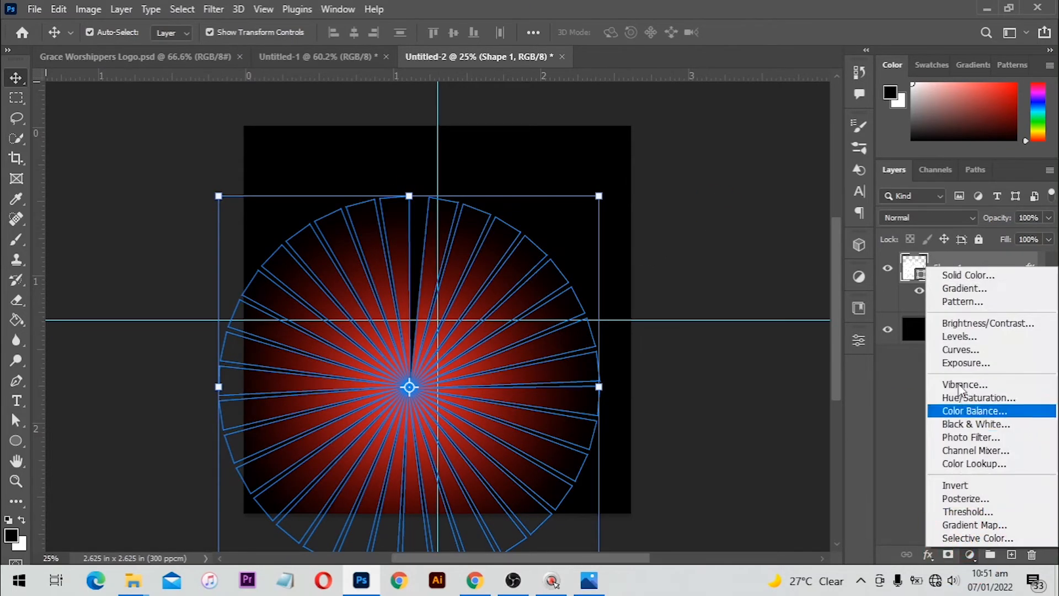
{"action": "left_click", "coordinate": [961, 292]}
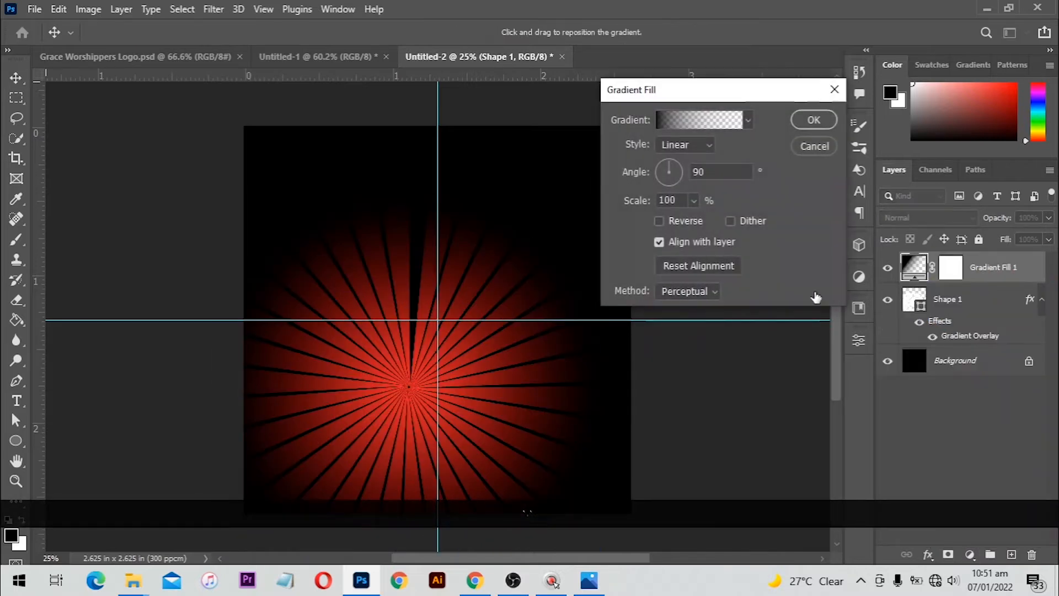
{"action": "left_click", "coordinate": [710, 118]}
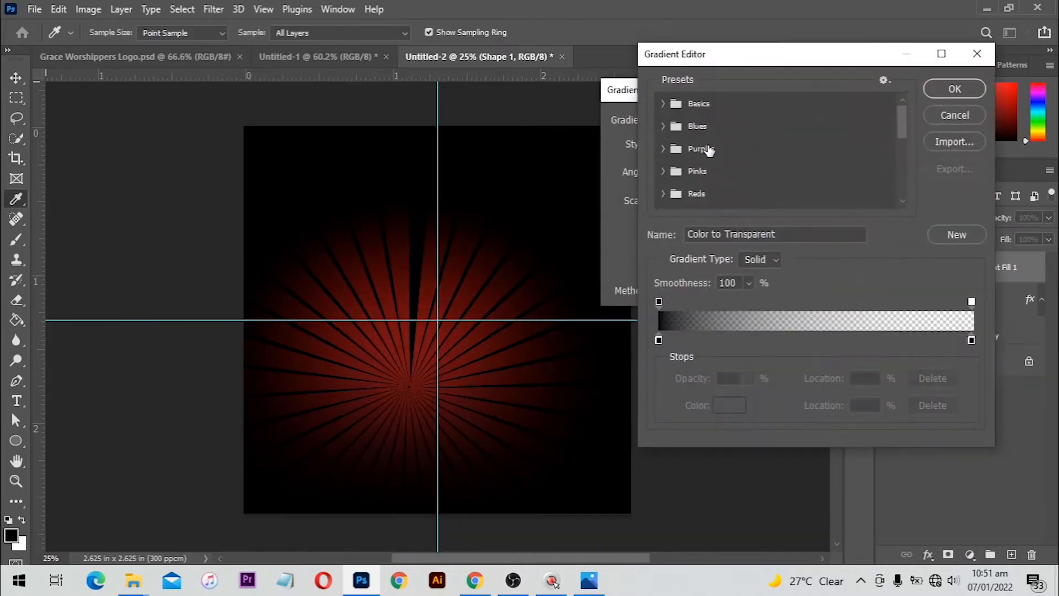
{"action": "scroll", "coordinate": [773, 155], "scroll_direction": "down", "scroll_amount": 4}
{"action": "scroll", "coordinate": [806, 149], "scroll_direction": "down", "scroll_amount": 3}
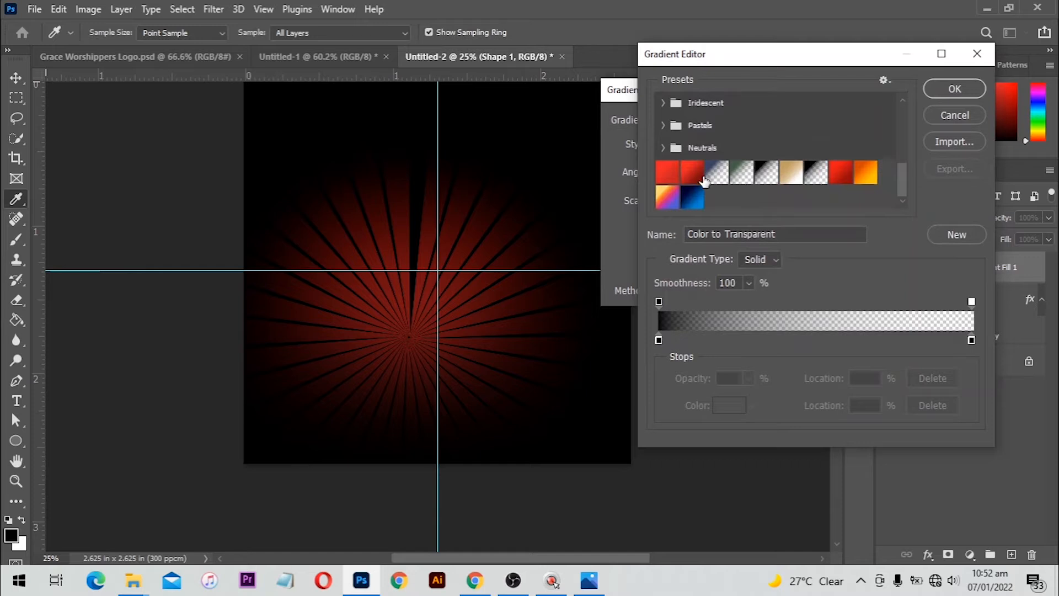
{"action": "left_click", "coordinate": [702, 178]}
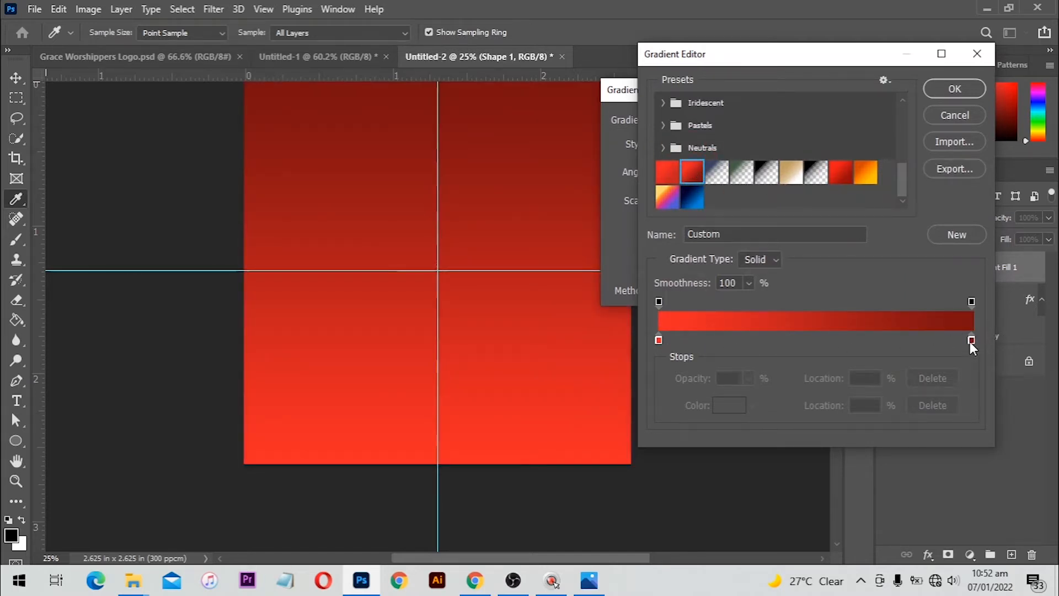
{"action": "double_click", "coordinate": [971, 341]}
{"action": "left_click_drag", "start_coordinate": [805, 263], "coordinate": [555, 485]}
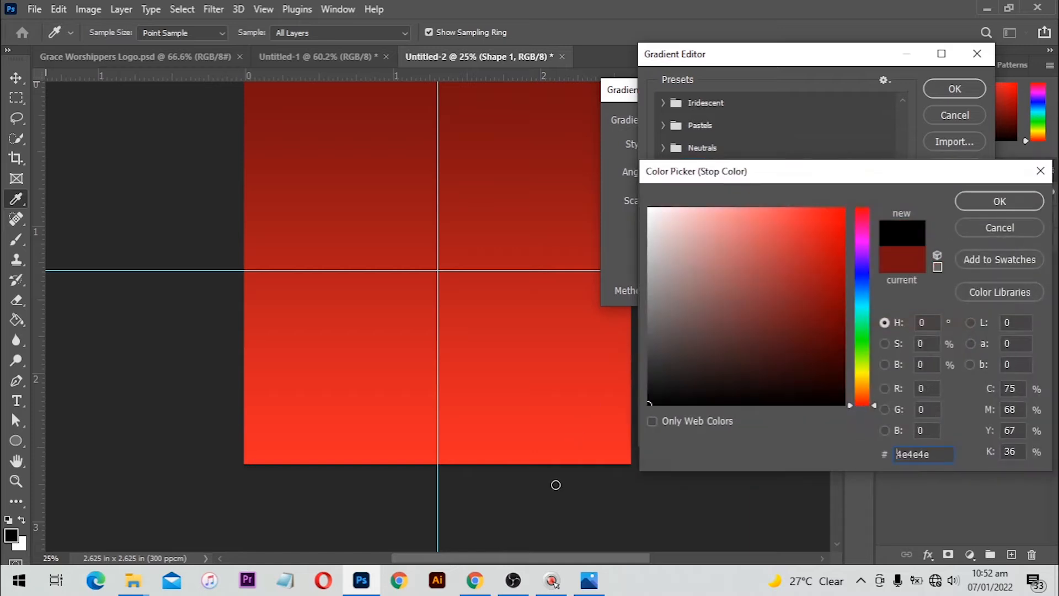
{"action": "left_click", "coordinate": [1000, 201]}
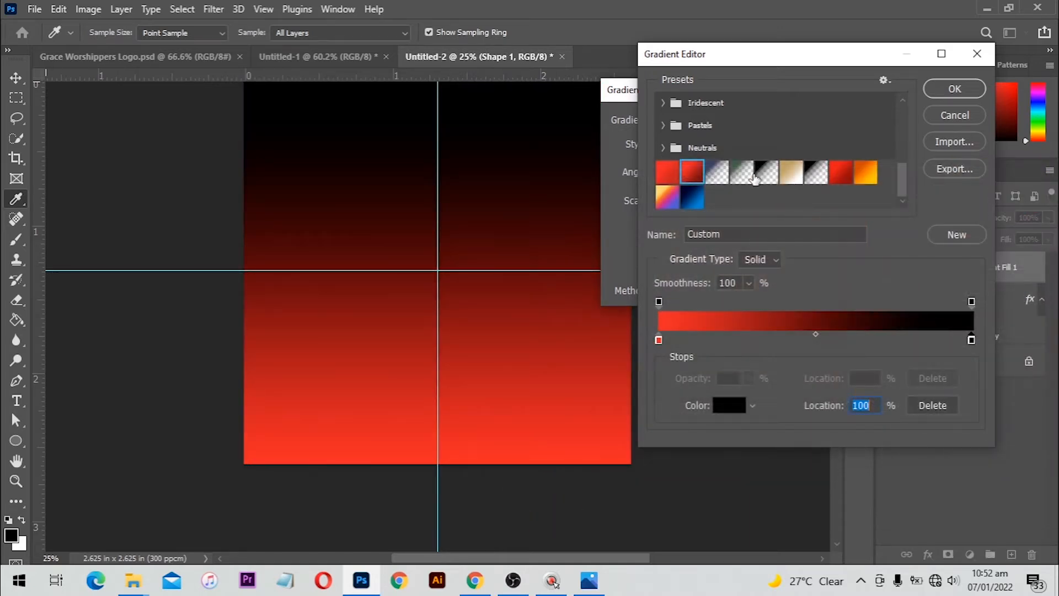
{"action": "left_click", "coordinate": [955, 91]}
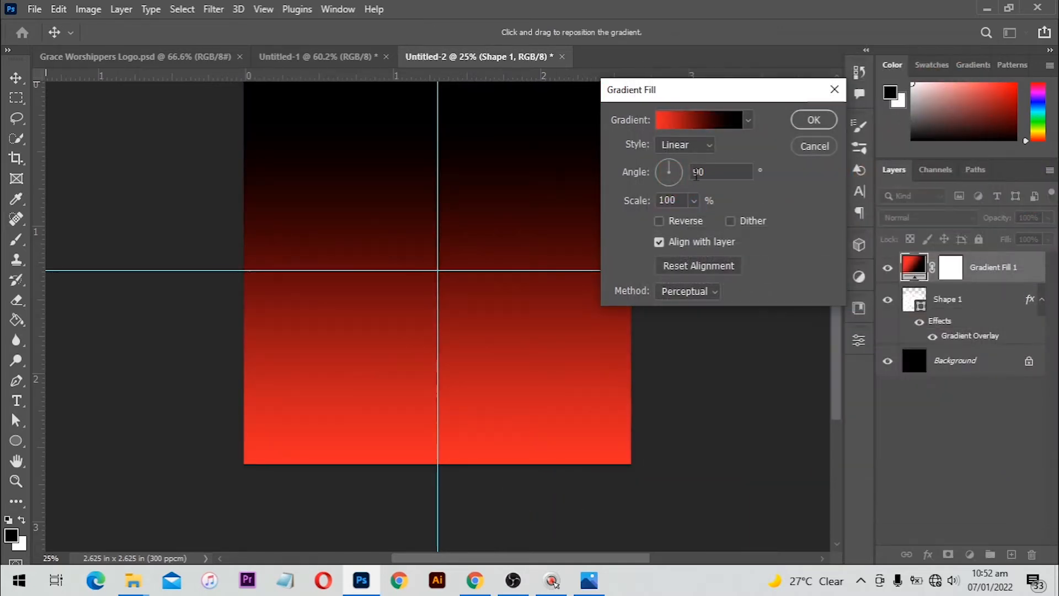
Make the gradient fill Radial with its scale raised to 155%
{"action": "left_click", "coordinate": [678, 149]}
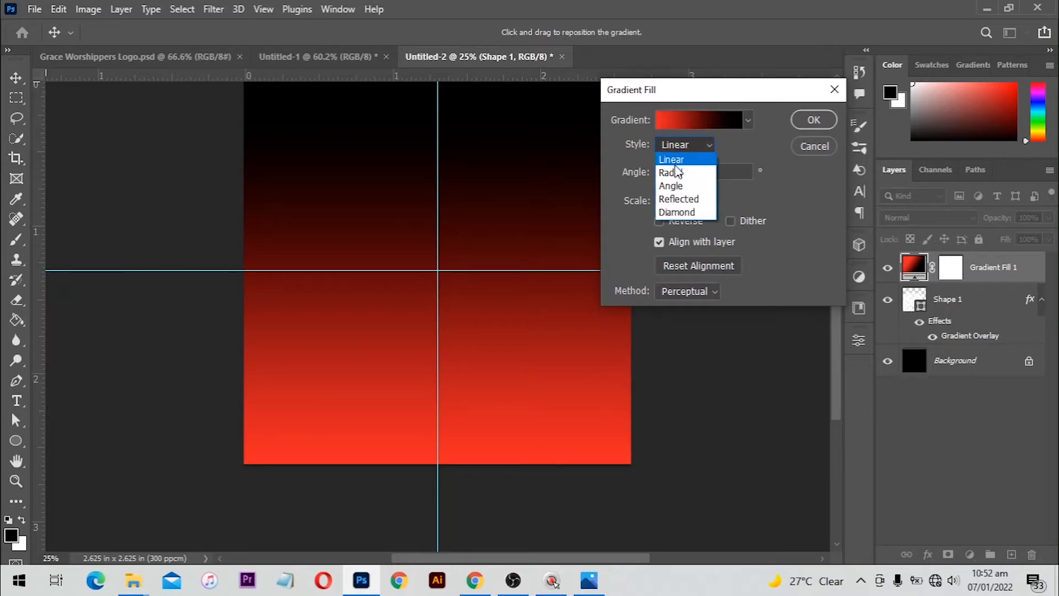
{"action": "left_click", "coordinate": [677, 172]}
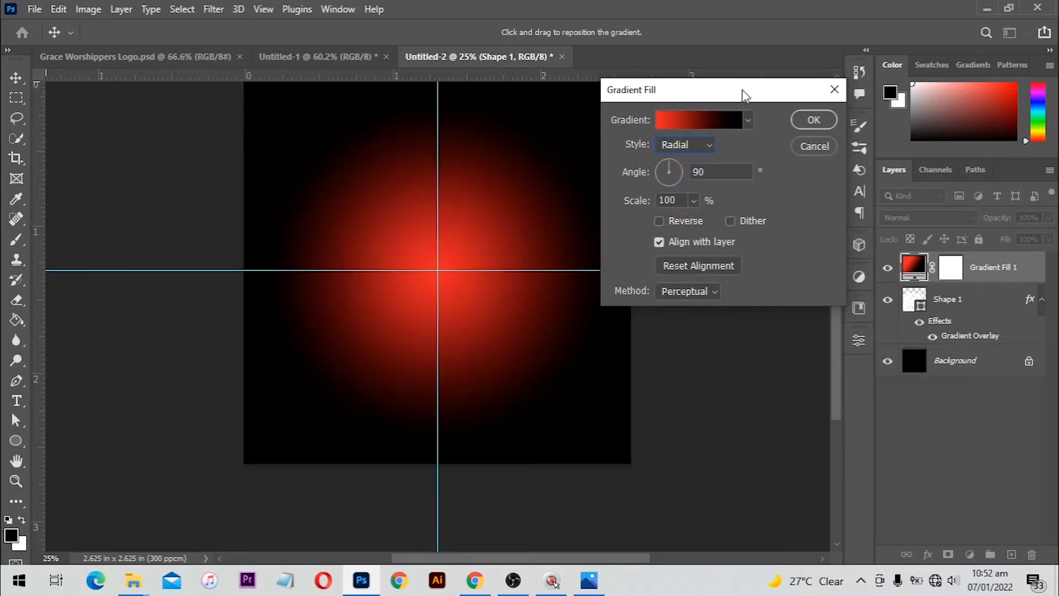
{"action": "left_click_drag", "start_coordinate": [743, 94], "coordinate": [848, 108]}
{"action": "left_click", "coordinate": [799, 214]}
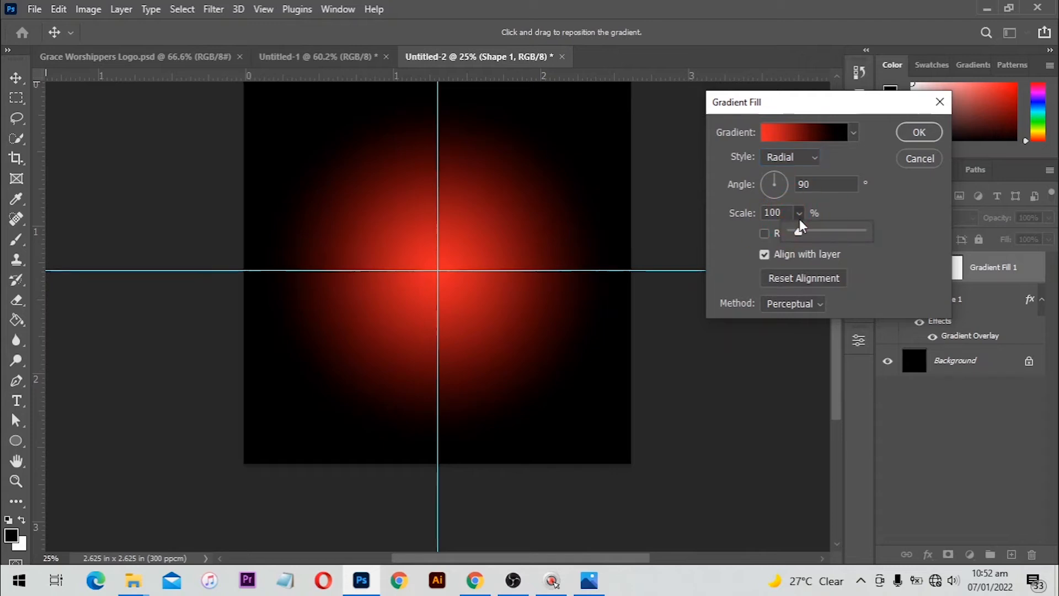
{"action": "mouse_move", "coordinate": [800, 223]}
{"action": "left_mouse_down"}
{"action": "mouse_move", "coordinate": [814, 234]}
{"action": "mouse_move", "coordinate": [806, 242]}
{"action": "left_mouse_up"}
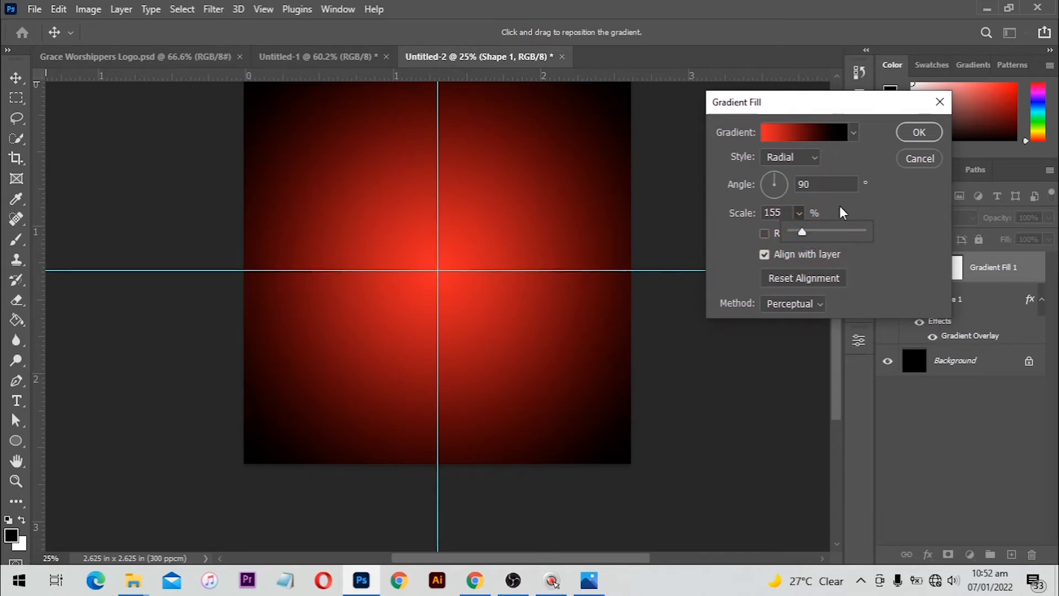
{"action": "left_click", "coordinate": [919, 133]}
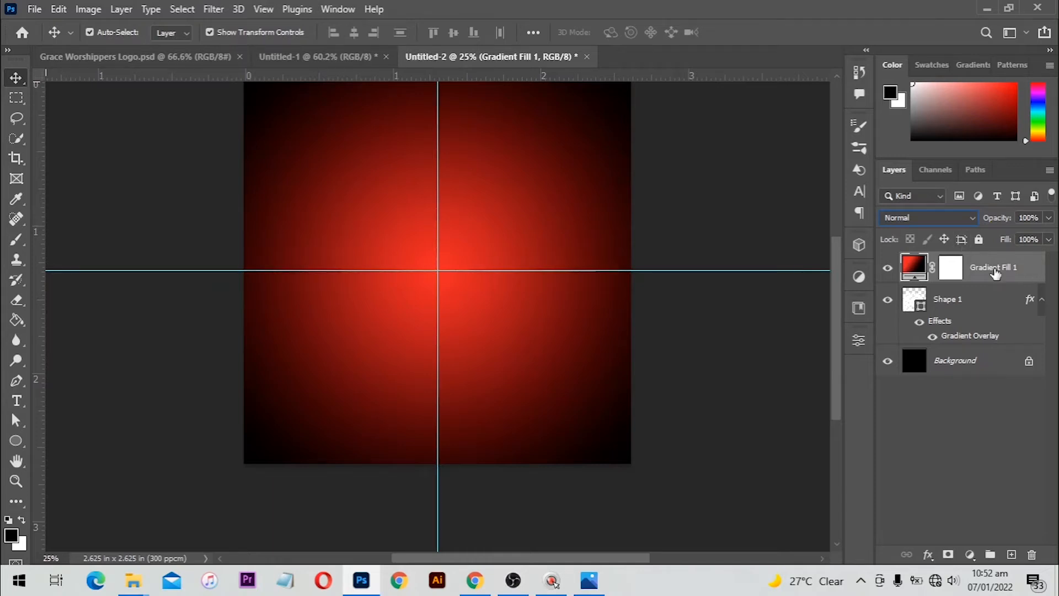
Set the Gradient Fill 1 layer's blend mode to Screen
{"action": "left_click", "coordinate": [958, 220]}
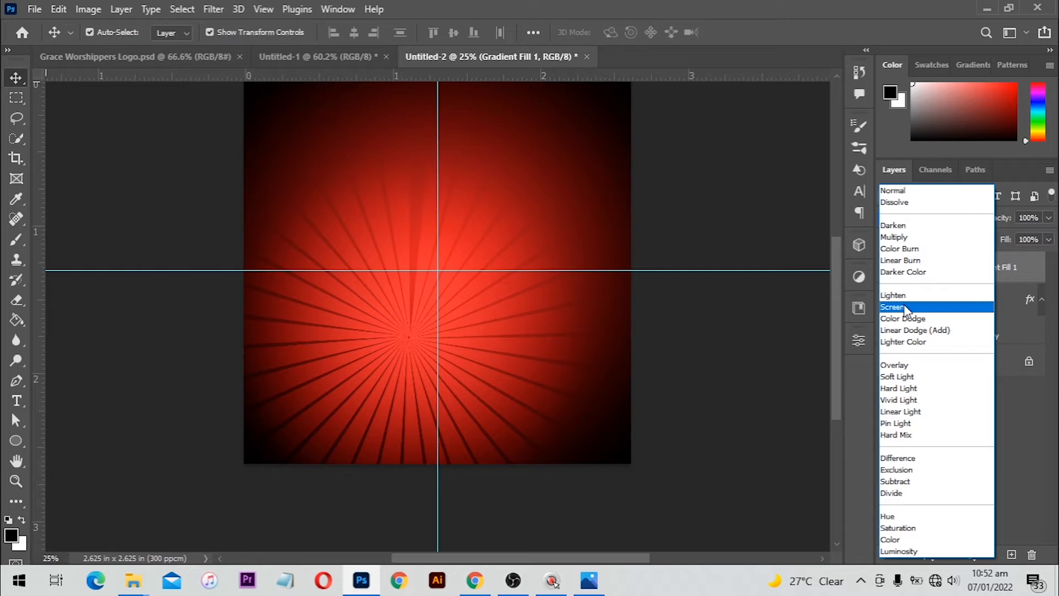
{"action": "left_click", "coordinate": [903, 307]}
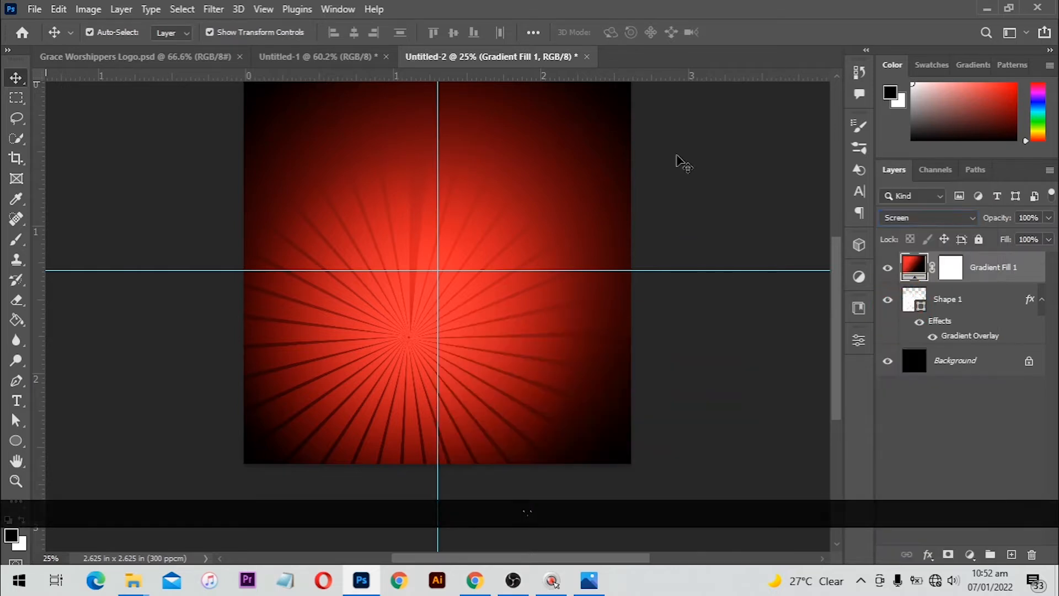
{"action": "left_click", "coordinate": [679, 160]}
{"action": "scroll", "coordinate": [443, 188], "scroll_direction": "down", "scroll_amount": 3}
{"action": "scroll", "coordinate": [442, 188], "scroll_direction": "up", "scroll_amount": 1}
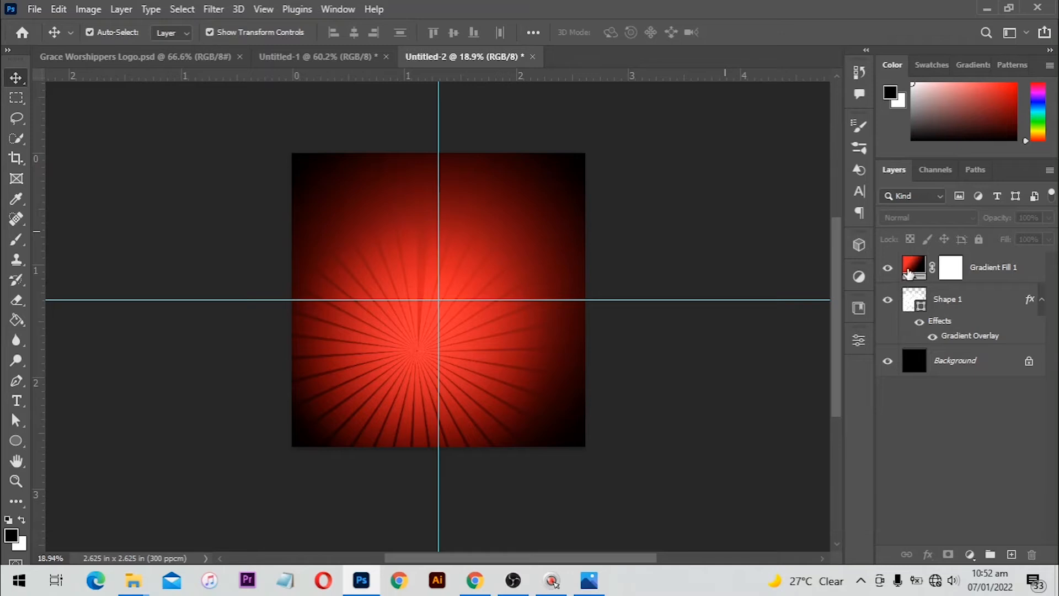
Move the gradient's black stop outward to about 93% and apply the updated fill
{"action": "double_click", "coordinate": [913, 268]}
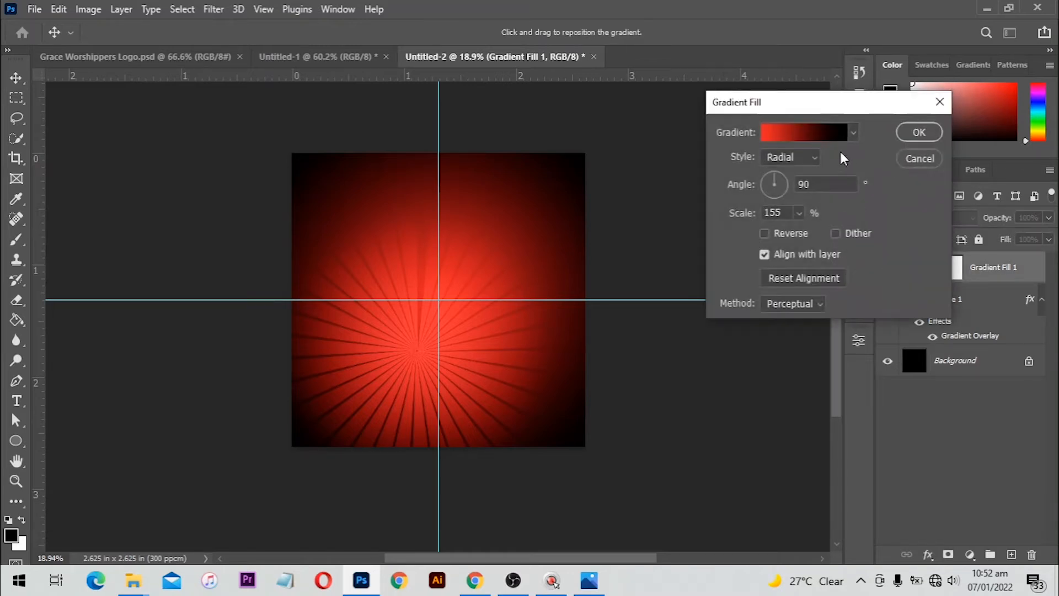
{"action": "left_click", "coordinate": [834, 134]}
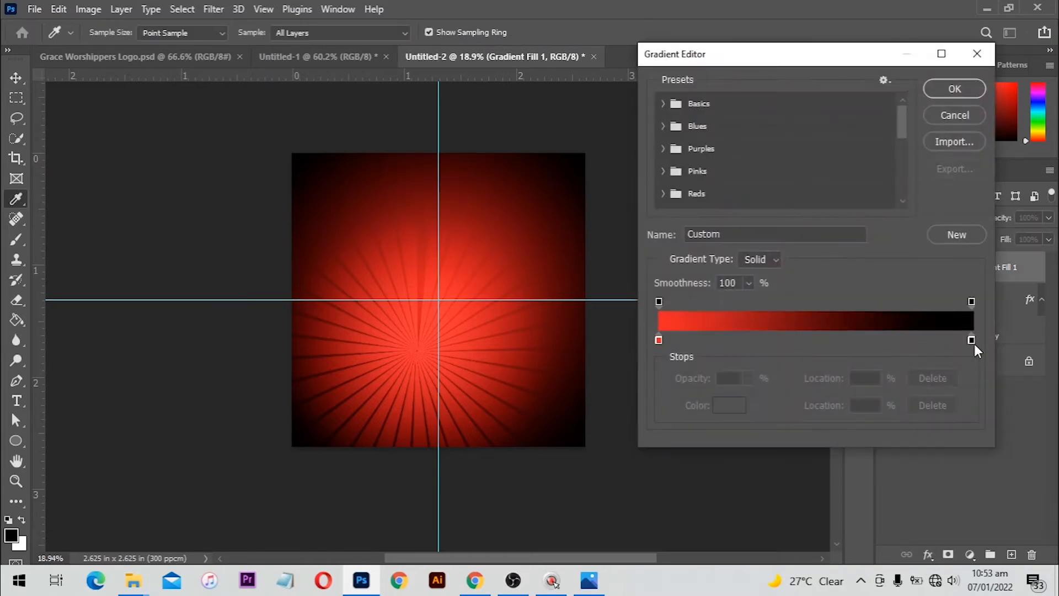
{"action": "left_click_drag", "start_coordinate": [972, 340], "coordinate": [936, 340]}
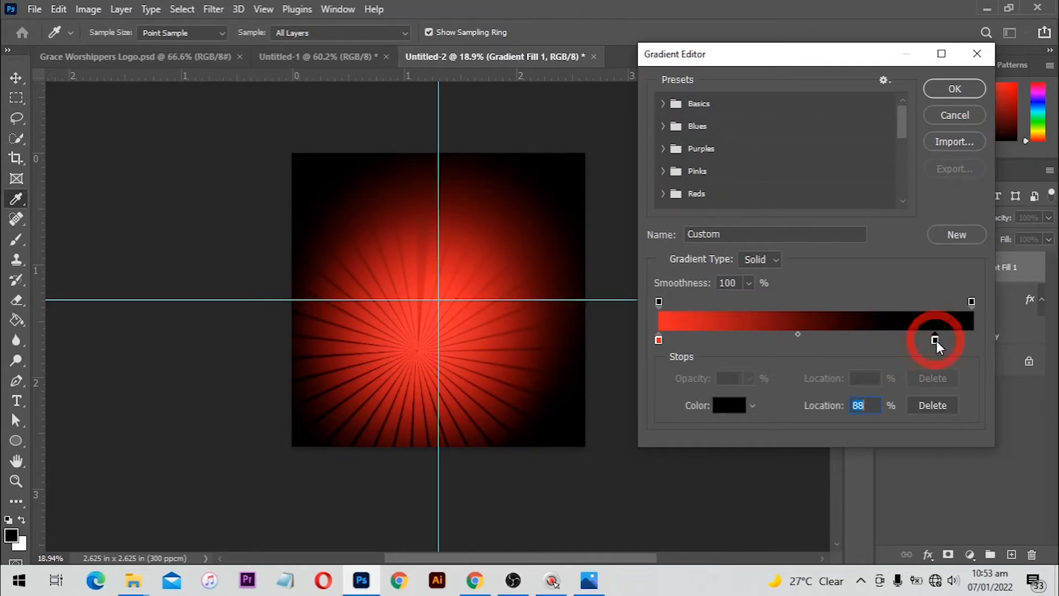
{"action": "left_click", "coordinate": [942, 340]}
{"action": "key", "text": "ctrl+z"}
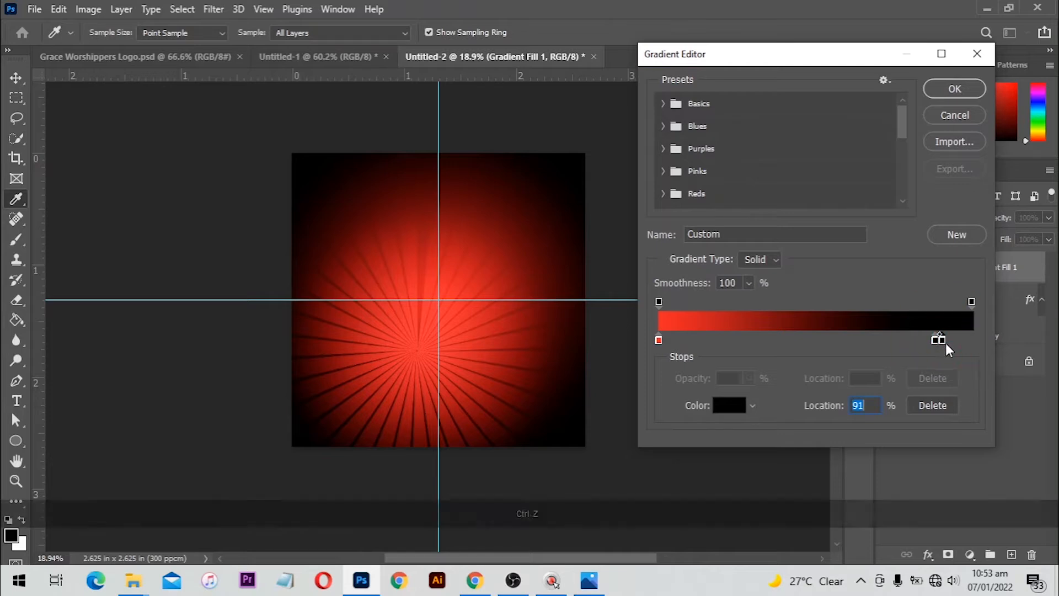
{"action": "left_click_drag", "start_coordinate": [936, 342], "coordinate": [951, 343]}
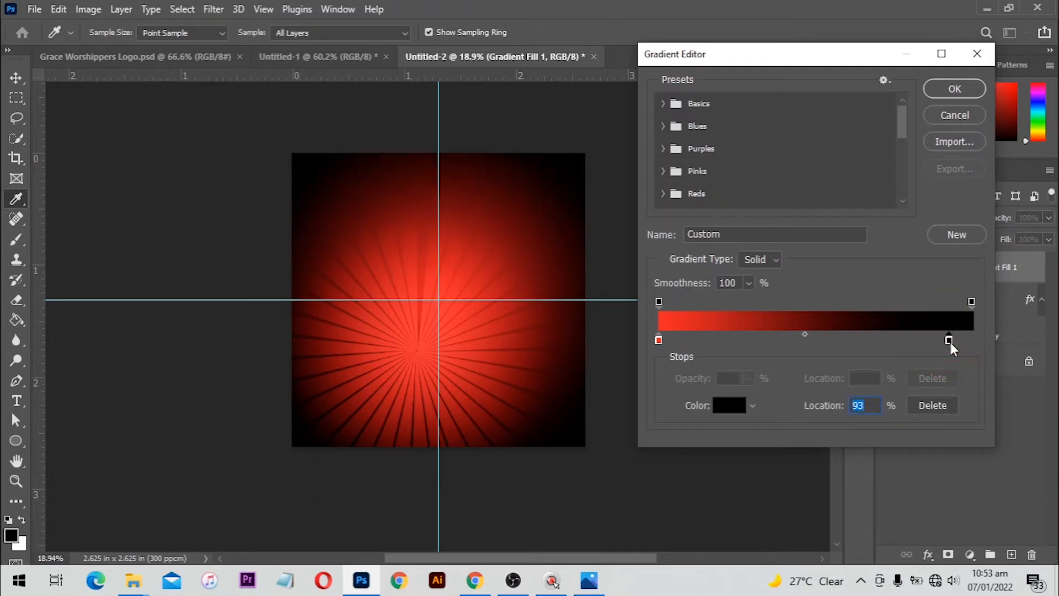
{"action": "left_click", "coordinate": [943, 90]}
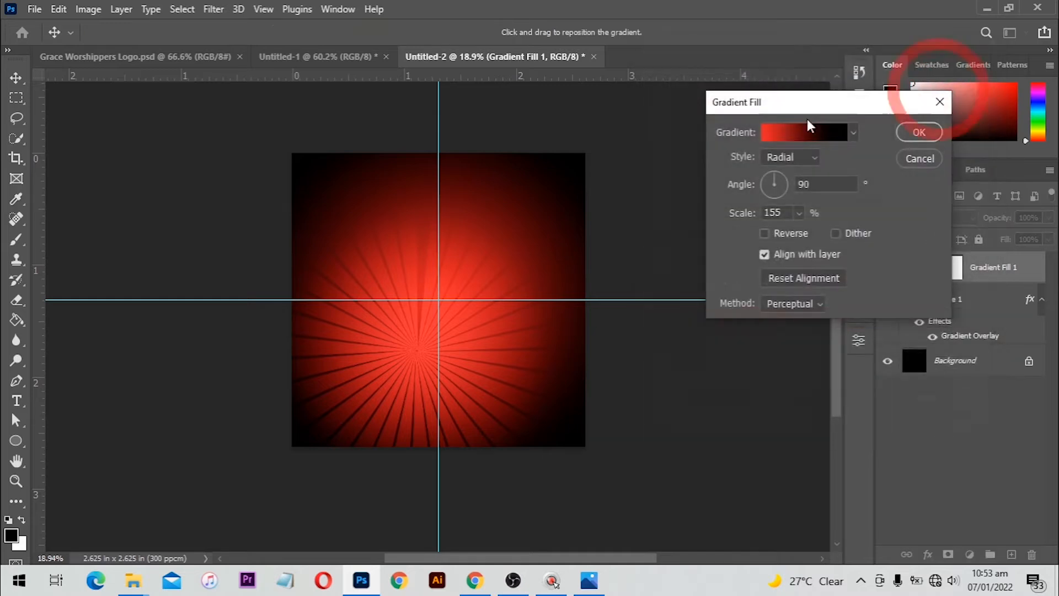
{"action": "left_click", "coordinate": [920, 131]}
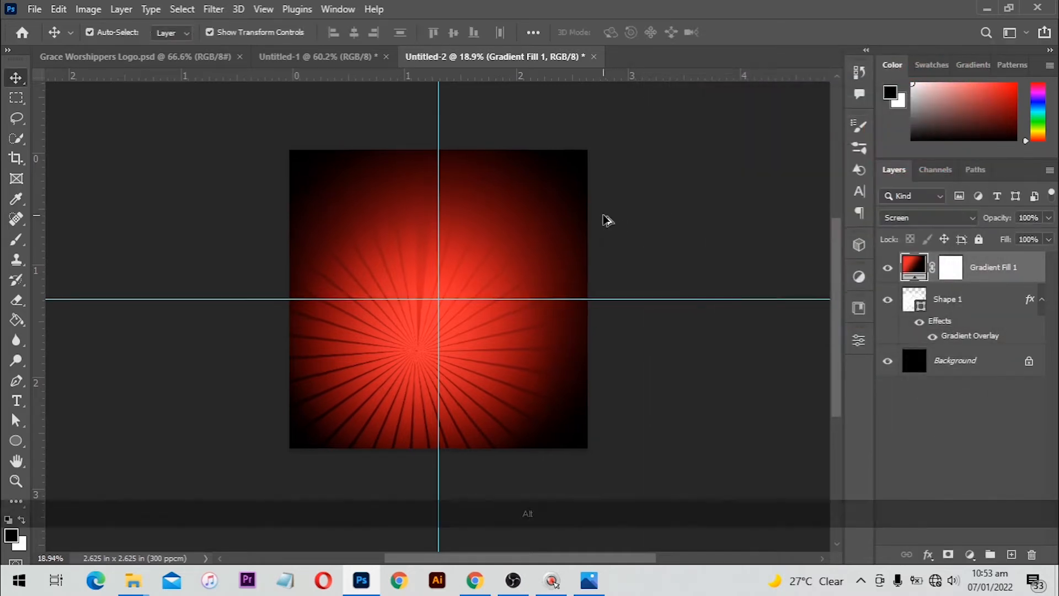
{"action": "scroll", "coordinate": [605, 220], "scroll_direction": "up", "scroll_amount": 3}
{"action": "scroll", "coordinate": [605, 220], "scroll_direction": "down", "scroll_amount": 1}
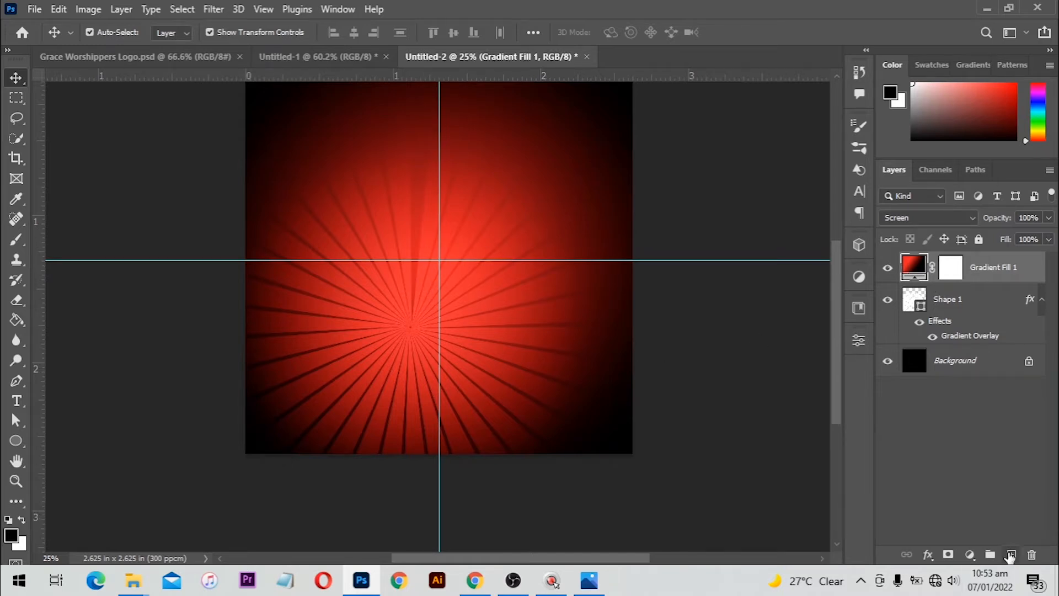
On a new layer, paint a soft glow of sampled red over the rays' centre with a large brush
{"action": "left_click", "coordinate": [1012, 554]}
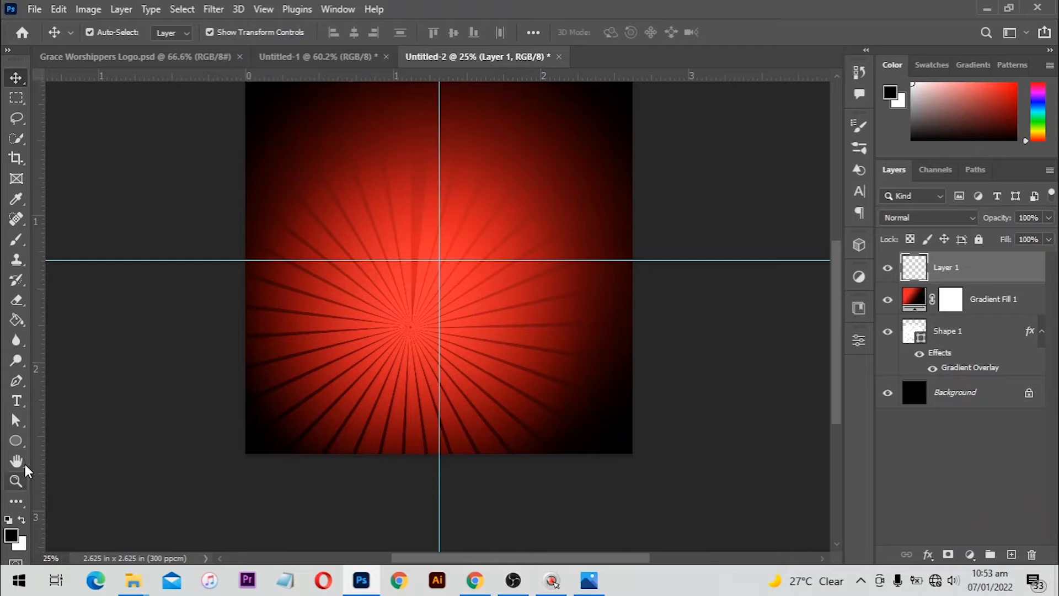
{"action": "key", "text": "b"}
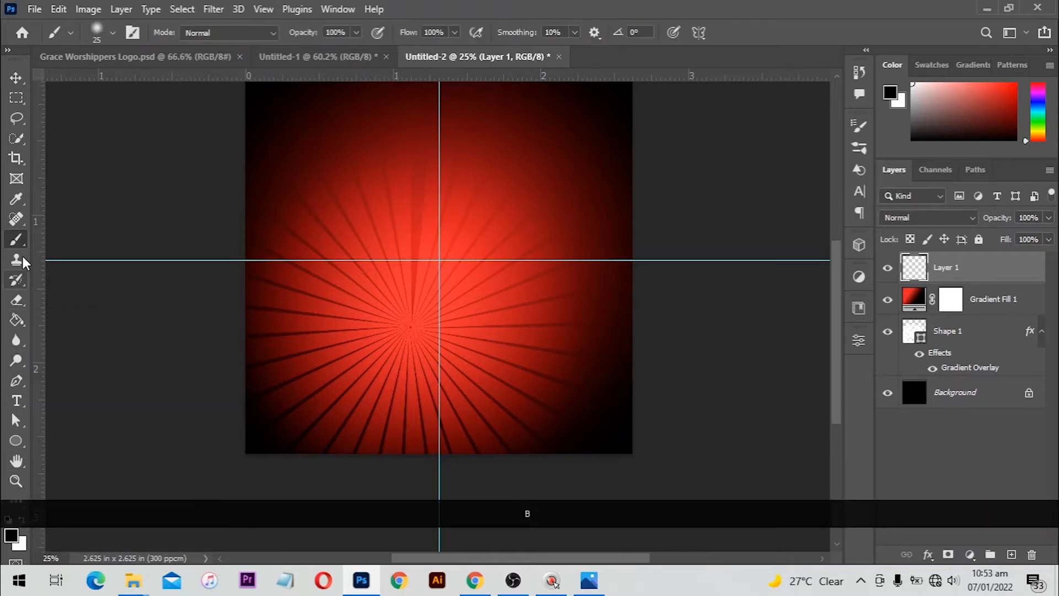
{"action": "right_click", "coordinate": [15, 239]}
{"action": "left_click", "coordinate": [66, 235]}
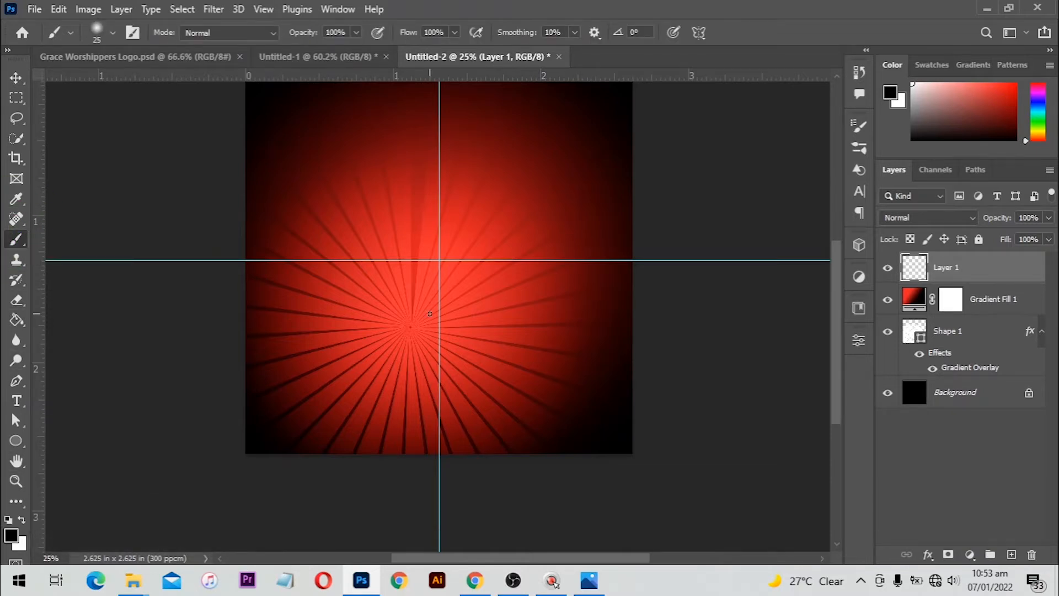
{"action": "key", "text": "bracketright"}
{"action": "key", "text": "bracketright"}
{"action": "key", "text": "bracketright"}
{"action": "key", "text": "bracketright"}
{"action": "key", "text": "bracketright"}
{"action": "key", "text": "bracketright"}
{"action": "key", "text": "bracketright"}
{"action": "key", "text": "bracketright"}
{"action": "key", "text": "bracketright"}
{"action": "key", "text": "bracketright"}
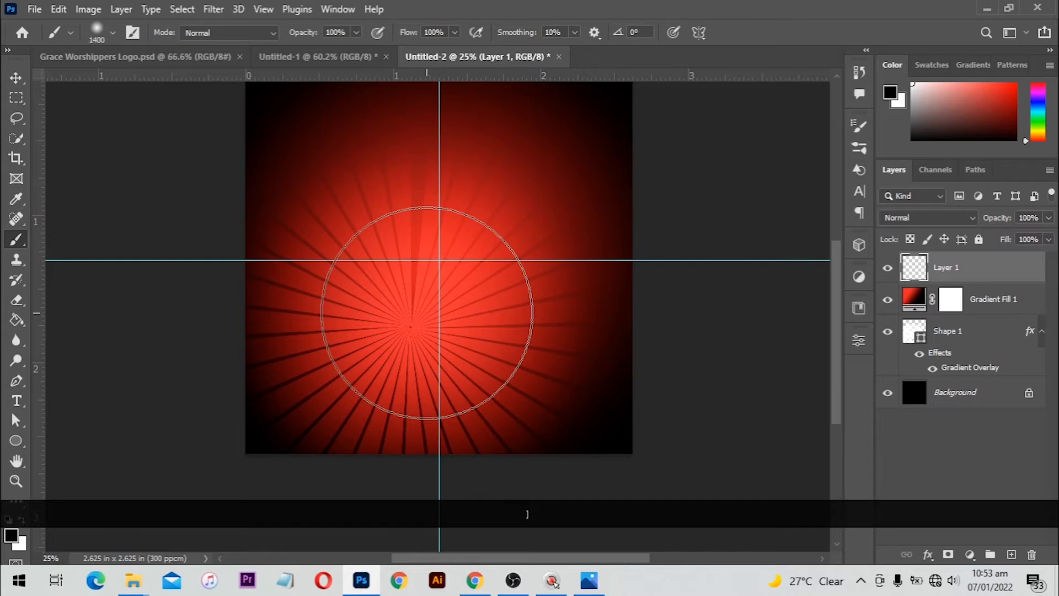
{"action": "key", "text": "alt"}
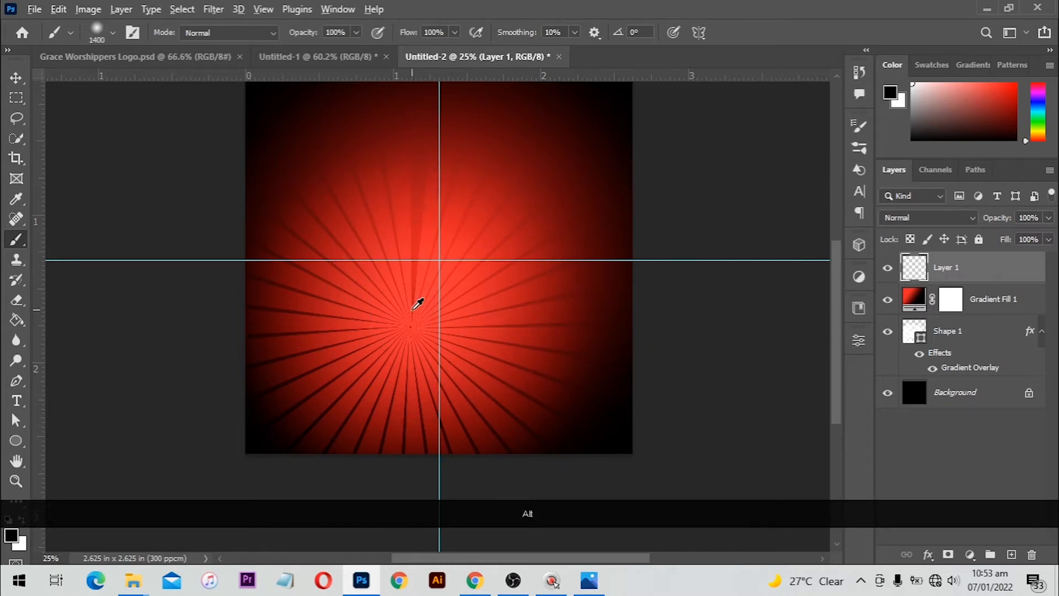
{"action": "left_click", "coordinate": [417, 303], "text": "alt"}
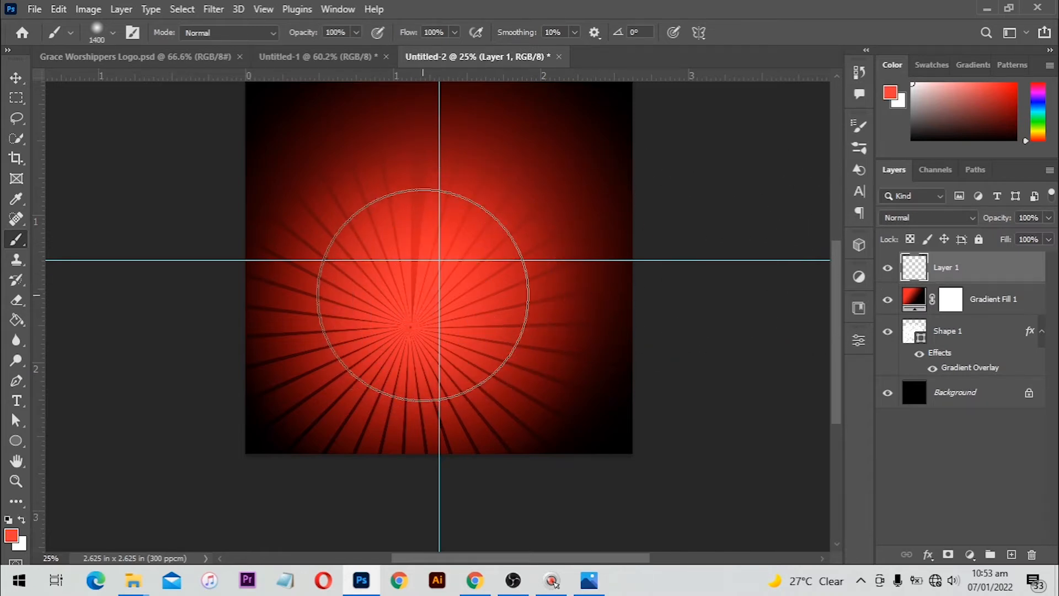
{"action": "left_click", "coordinate": [421, 301]}
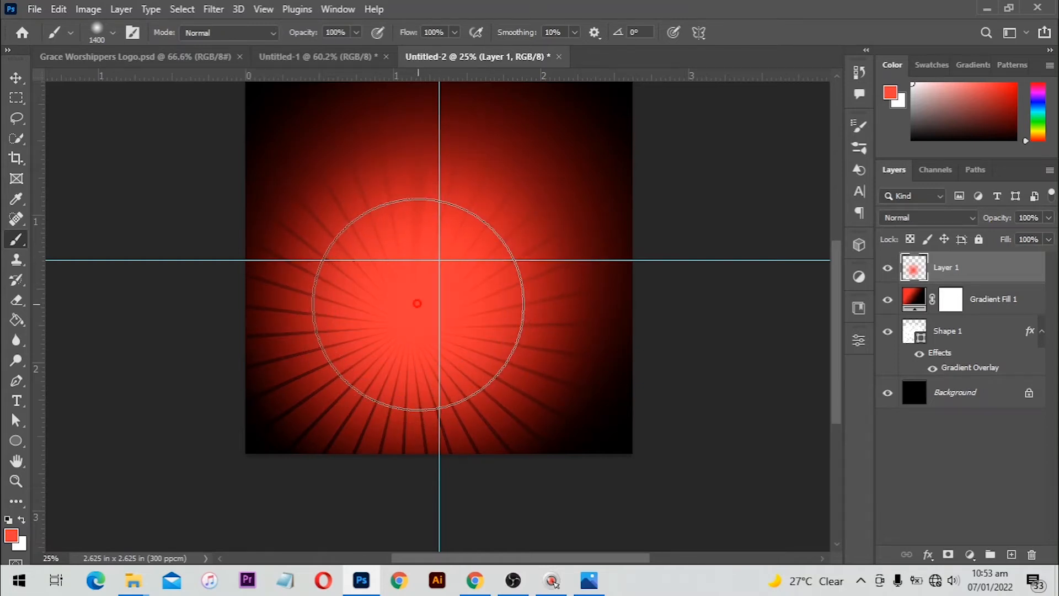
{"action": "left_click", "coordinate": [419, 304]}
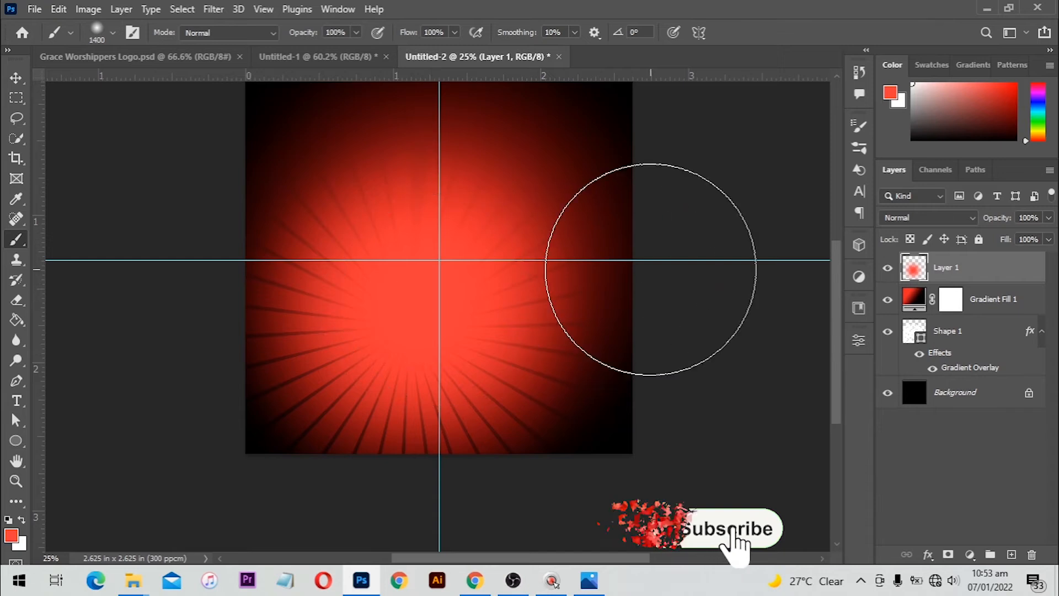
Group the background layers, including Shape 1, into a group named BG
{"action": "key", "text": "v"}
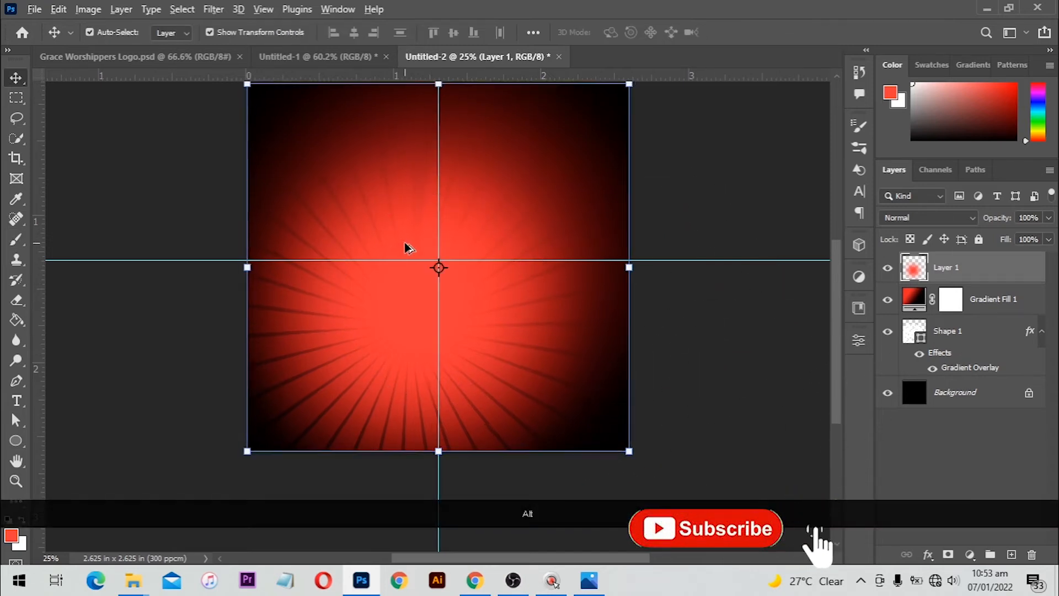
{"action": "scroll", "coordinate": [407, 246], "scroll_direction": "down", "scroll_amount": 1}
{"action": "left_click", "coordinate": [971, 344], "text": "shift"}
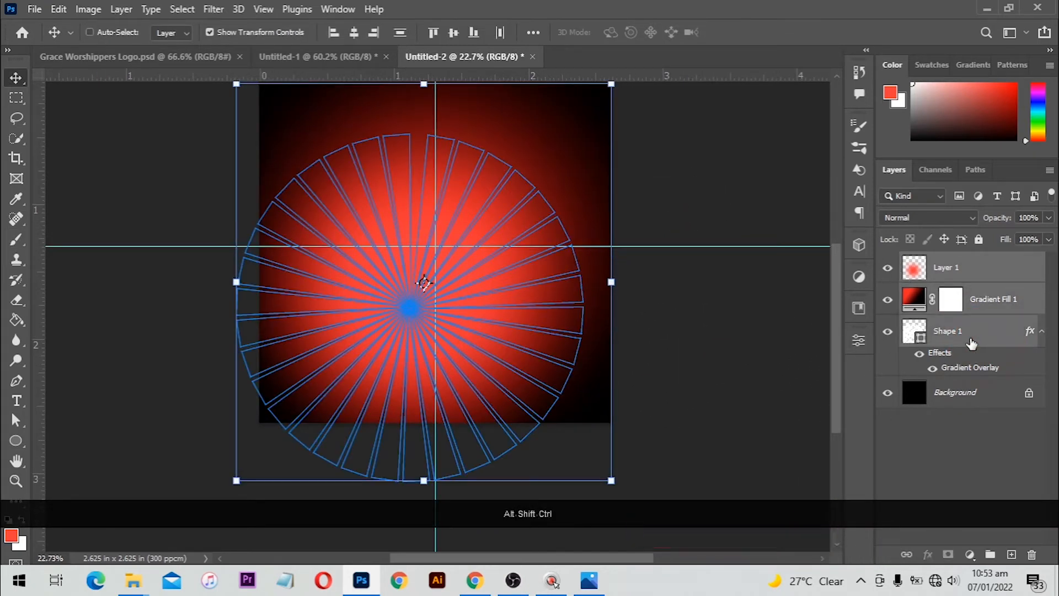
{"action": "key", "text": "ctrl+g"}
{"action": "scroll", "coordinate": [560, 246], "scroll_direction": "up", "scroll_amount": 1}
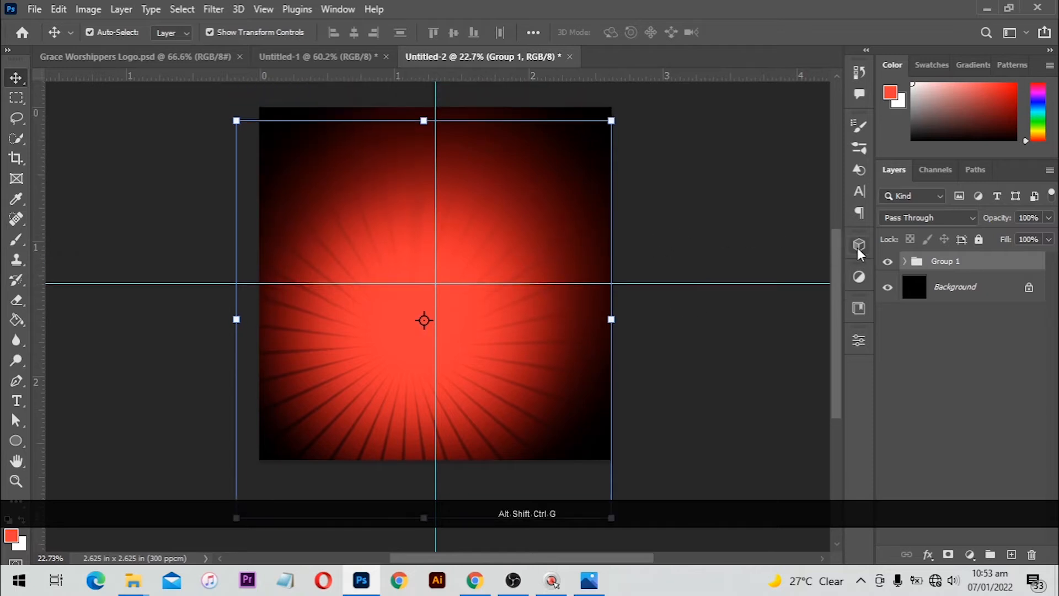
{"action": "double_click", "coordinate": [949, 262]}
{"action": "type", "text": "BG"}
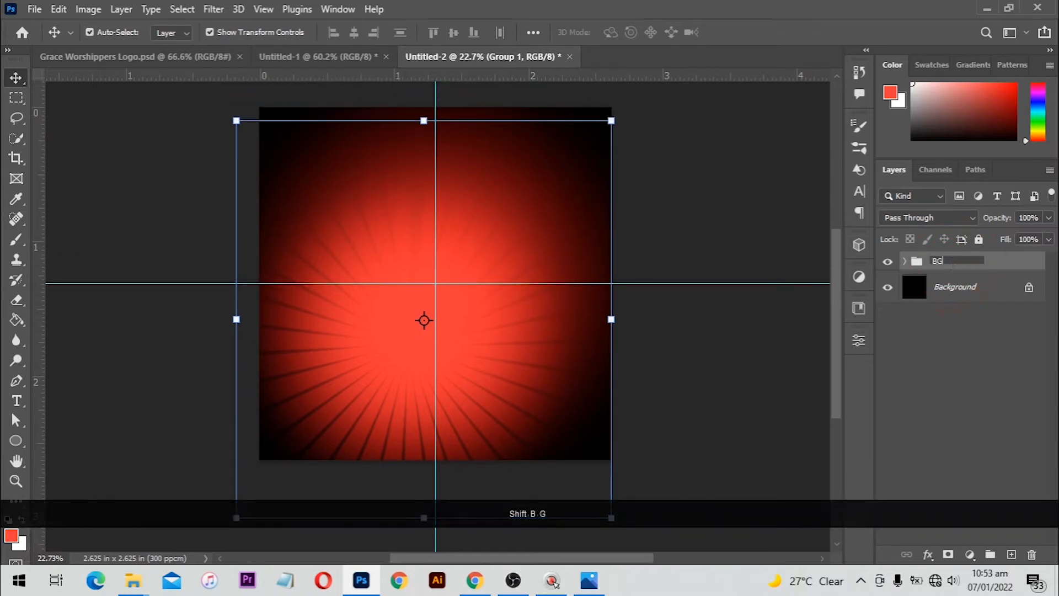
{"action": "key", "text": "Return"}
{"action": "scroll", "coordinate": [704, 195], "scroll_direction": "up", "scroll_amount": 3}
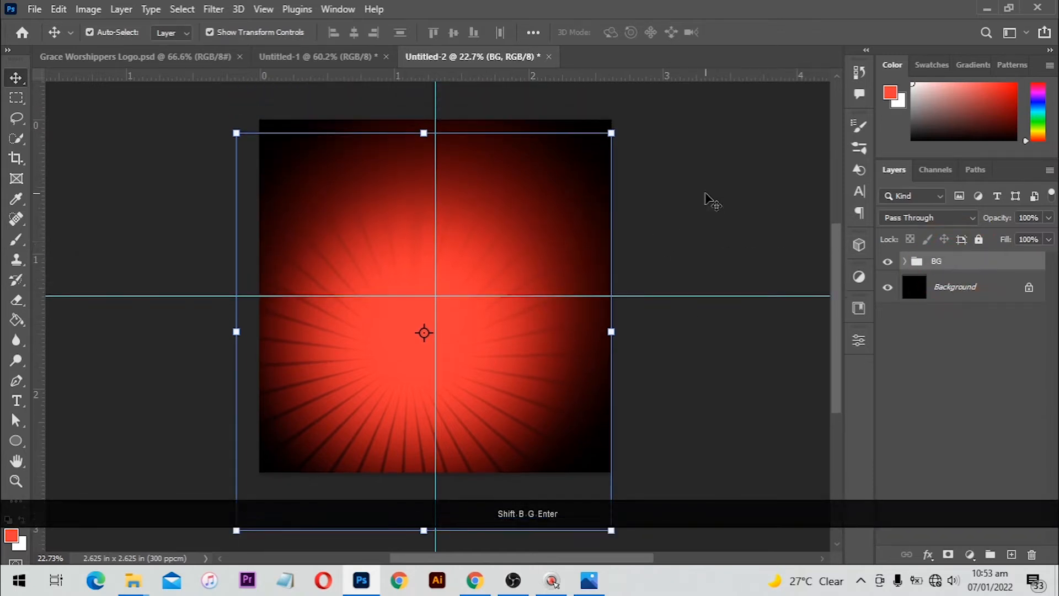
{"action": "left_click", "coordinate": [705, 194]}
{"action": "scroll", "coordinate": [587, 166], "scroll_direction": "down", "scroll_amount": 4}
Rotate the shoe about 14 degrees, shrink it slightly and move it a little down
{"action": "scroll", "coordinate": [587, 166], "scroll_direction": "up", "scroll_amount": 1}
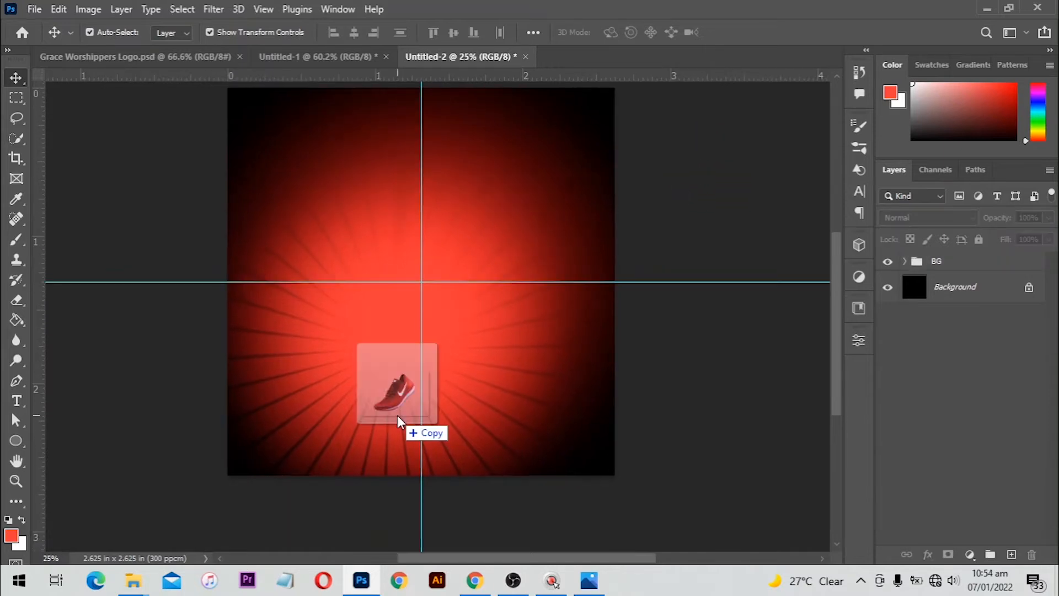
{"action": "left_click_drag", "start_coordinate": [400, 419], "coordinate": [401, 421]}
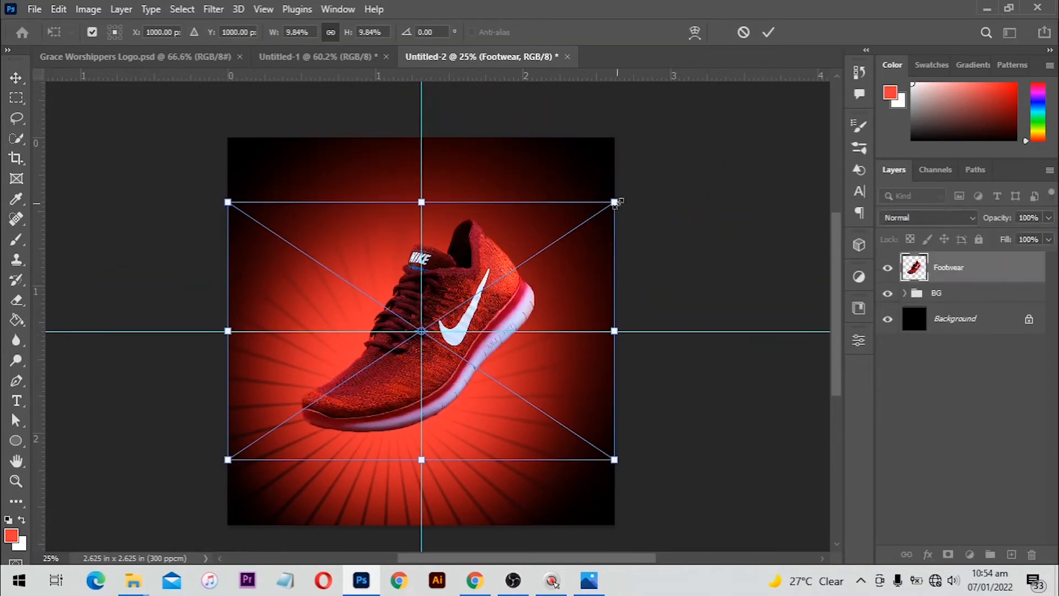
{"action": "key", "text": "ctrl+z"}
{"action": "left_click_drag", "start_coordinate": [623, 204], "coordinate": [603, 147]}
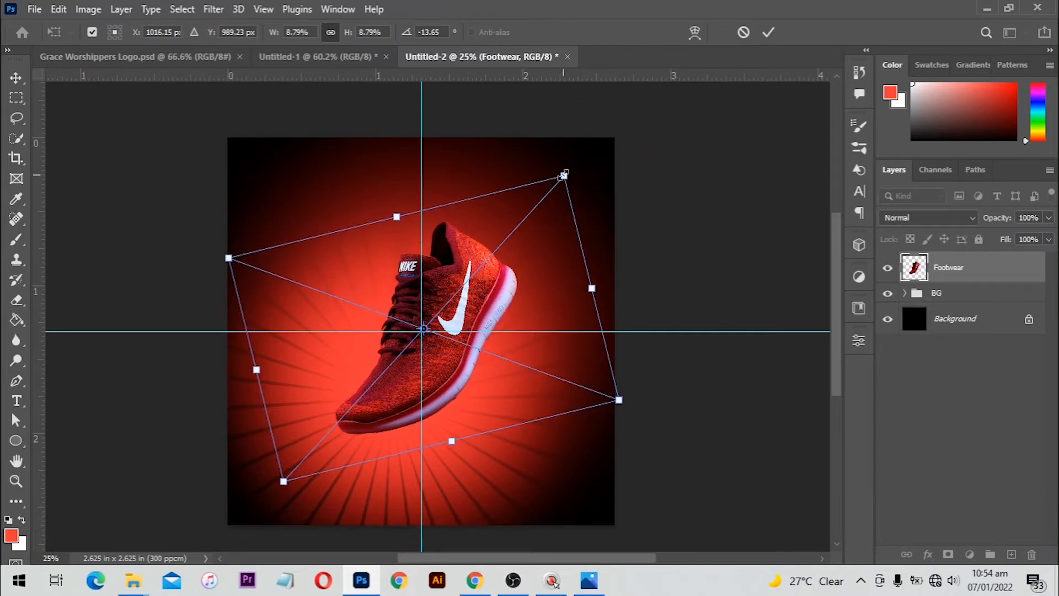
{"action": "left_click_drag", "start_coordinate": [564, 176], "coordinate": [550, 191]}
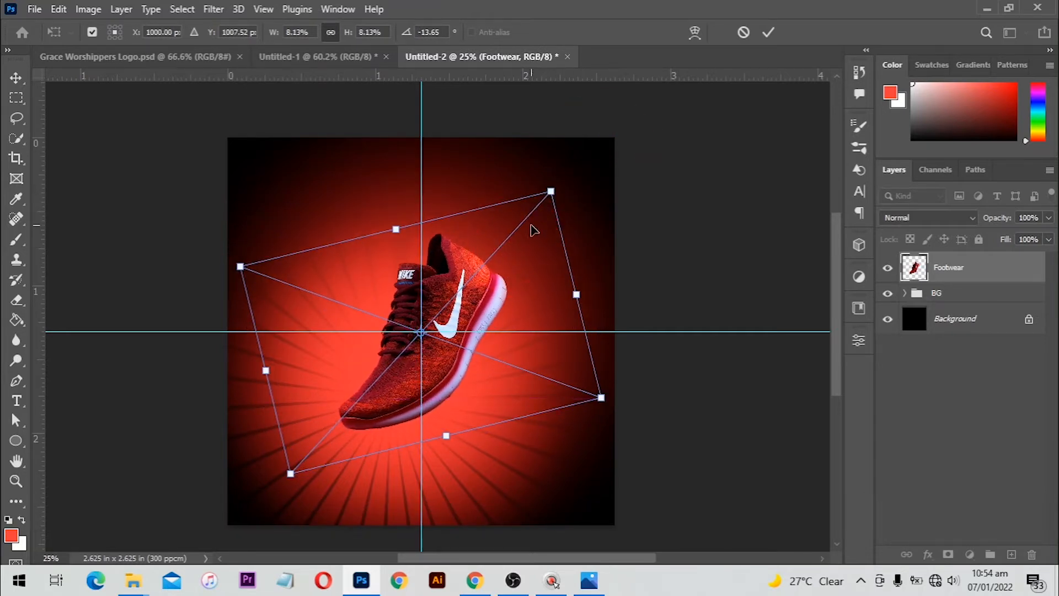
{"action": "left_click_drag", "start_coordinate": [533, 229], "coordinate": [523, 234]}
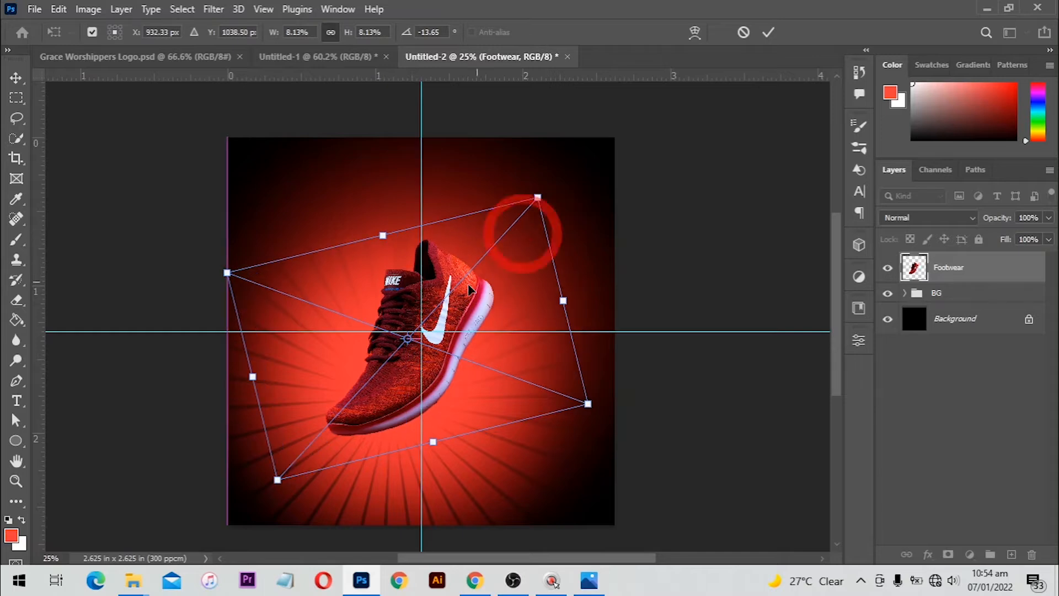
{"action": "key", "text": "Return"}
Enlarge the BG group to about 105% with Free Transform
{"action": "left_click", "coordinate": [945, 288]}
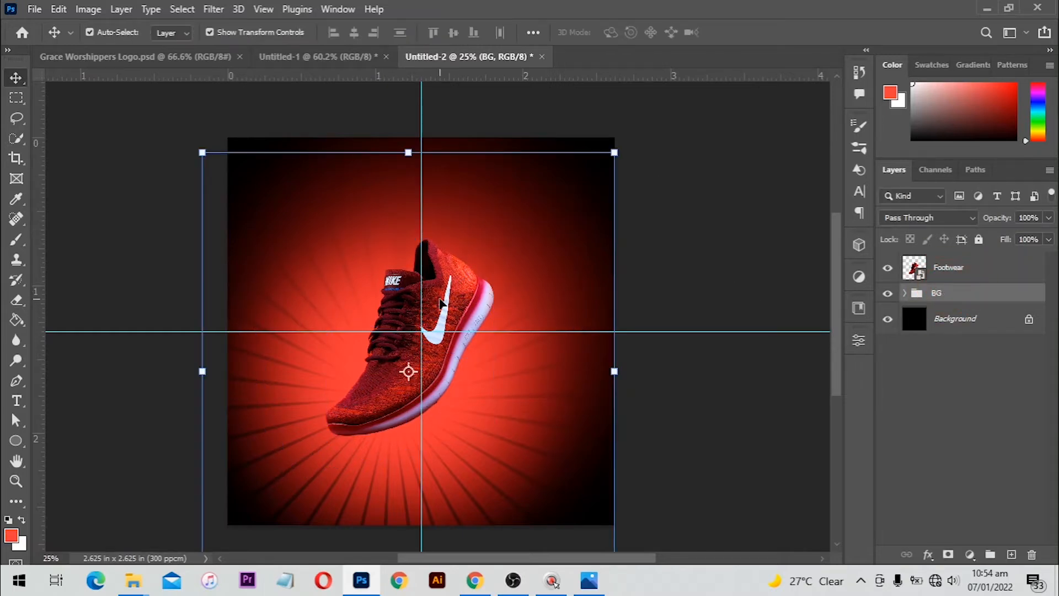
{"action": "key", "text": "ctrl"}
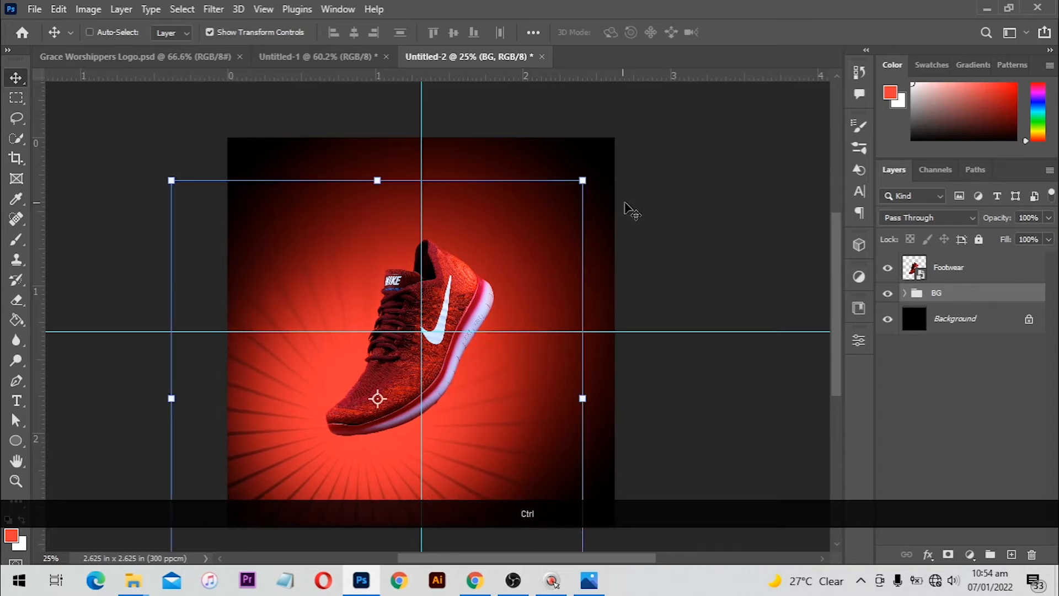
{"action": "left_click_drag", "start_coordinate": [586, 182], "coordinate": [606, 161]}
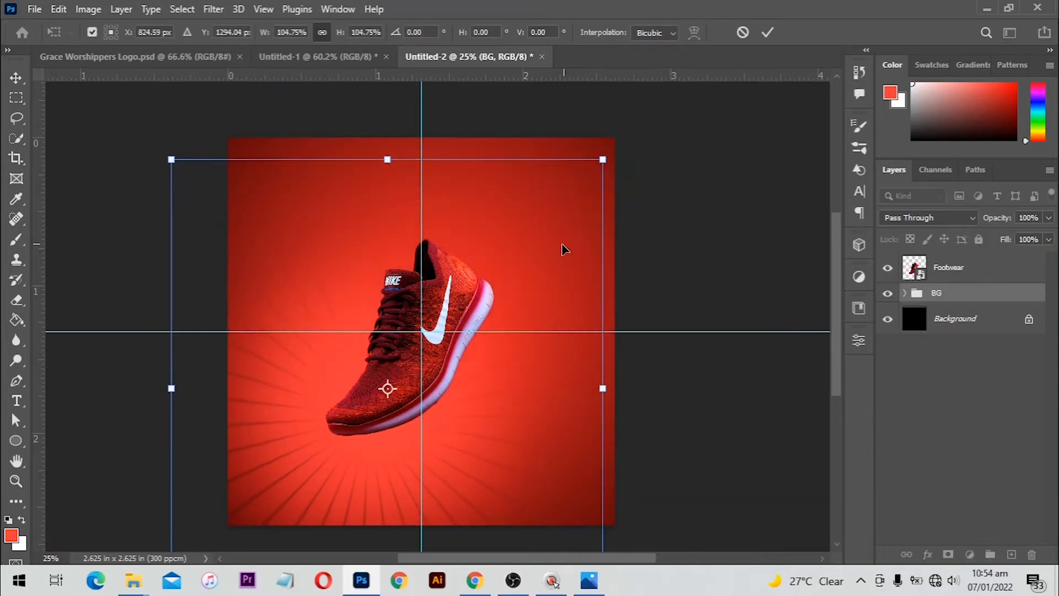
{"action": "key", "text": "Return"}
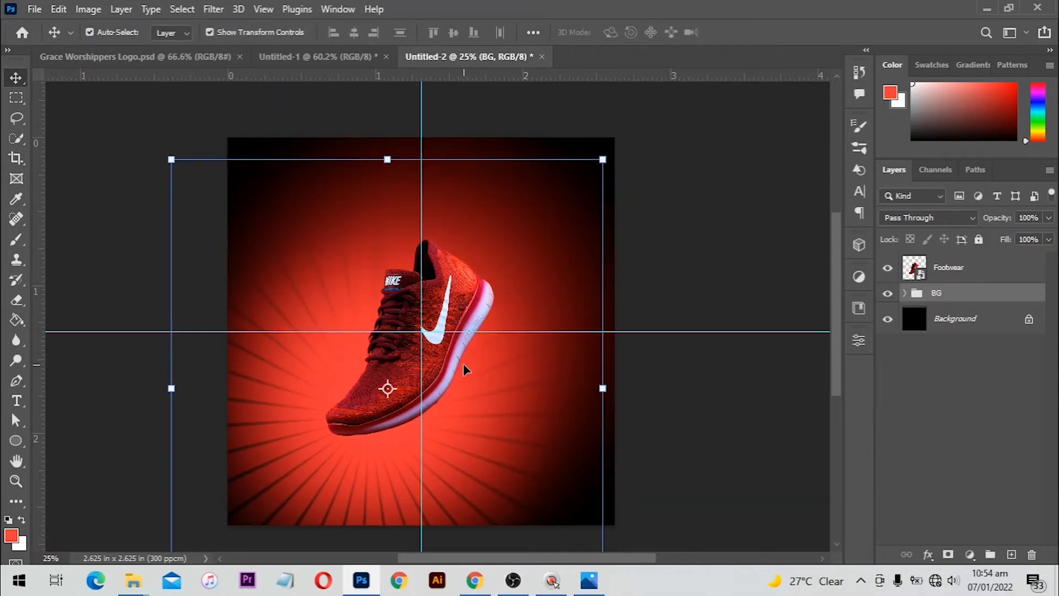
{"action": "left_click", "coordinate": [461, 367]}
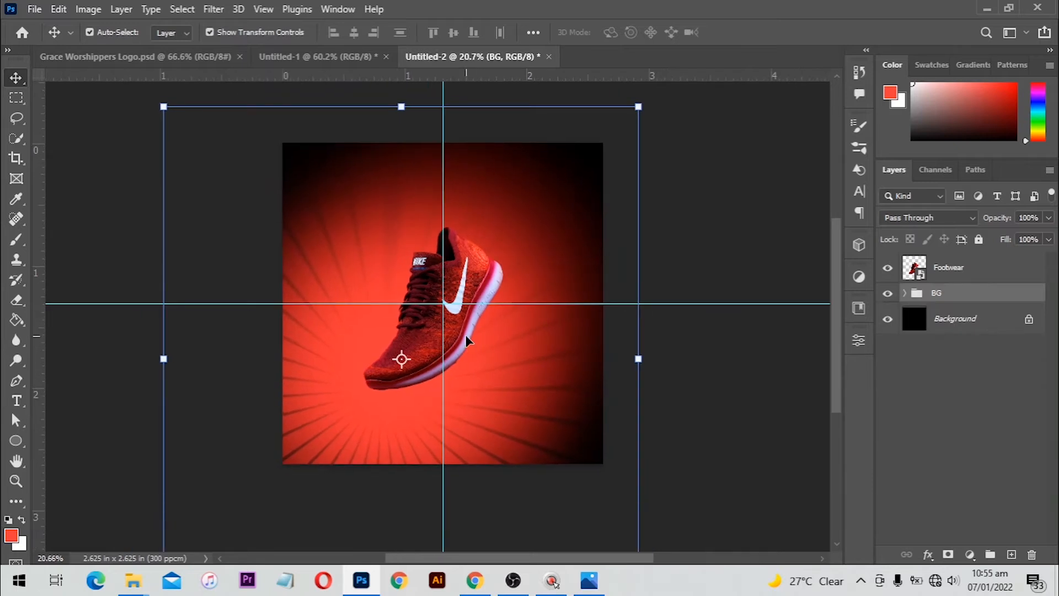
Set the Gradient Fill 1 radial gradient scale to 180%
{"action": "scroll", "coordinate": [556, 225], "scroll_direction": "up", "scroll_amount": 2}
{"action": "scroll", "coordinate": [546, 227], "scroll_direction": "down", "scroll_amount": 1}
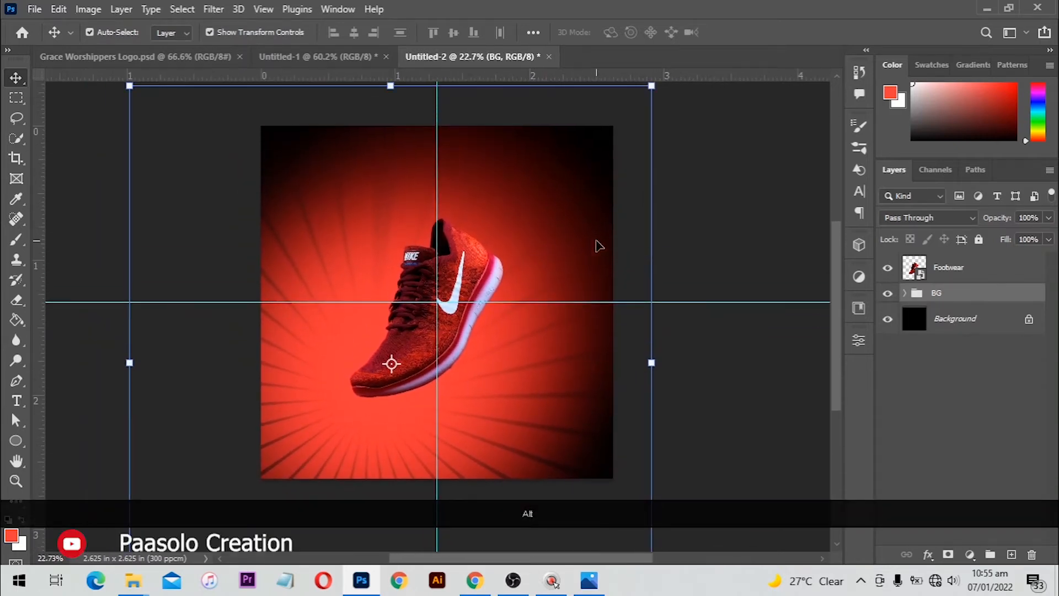
{"action": "left_click", "coordinate": [905, 293]}
{"action": "left_click", "coordinate": [888, 350]}
{"action": "left_click", "coordinate": [888, 350]}
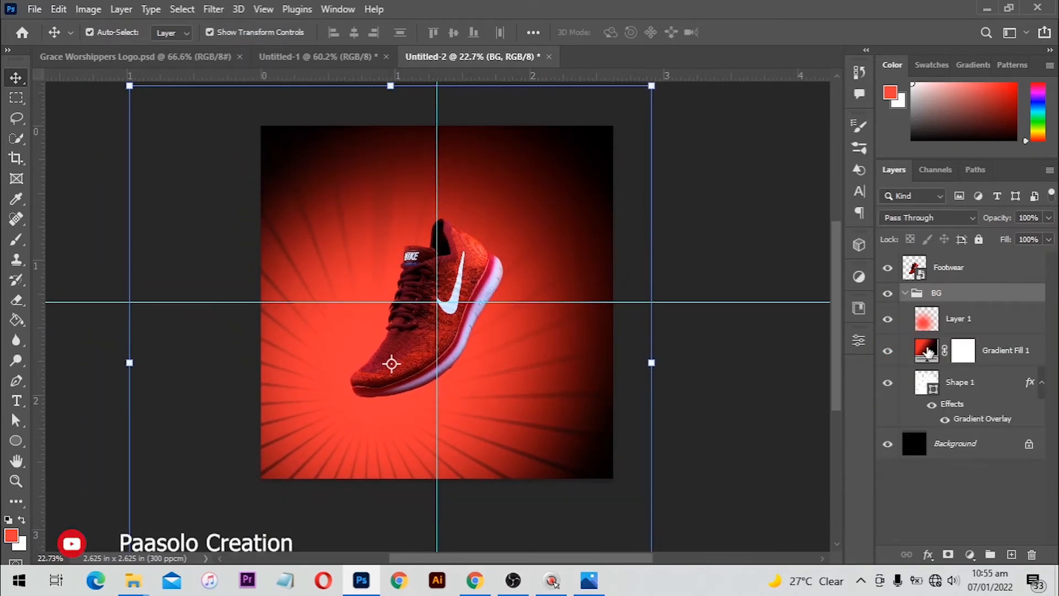
{"action": "double_click", "coordinate": [927, 353]}
{"action": "left_click", "coordinate": [798, 212]}
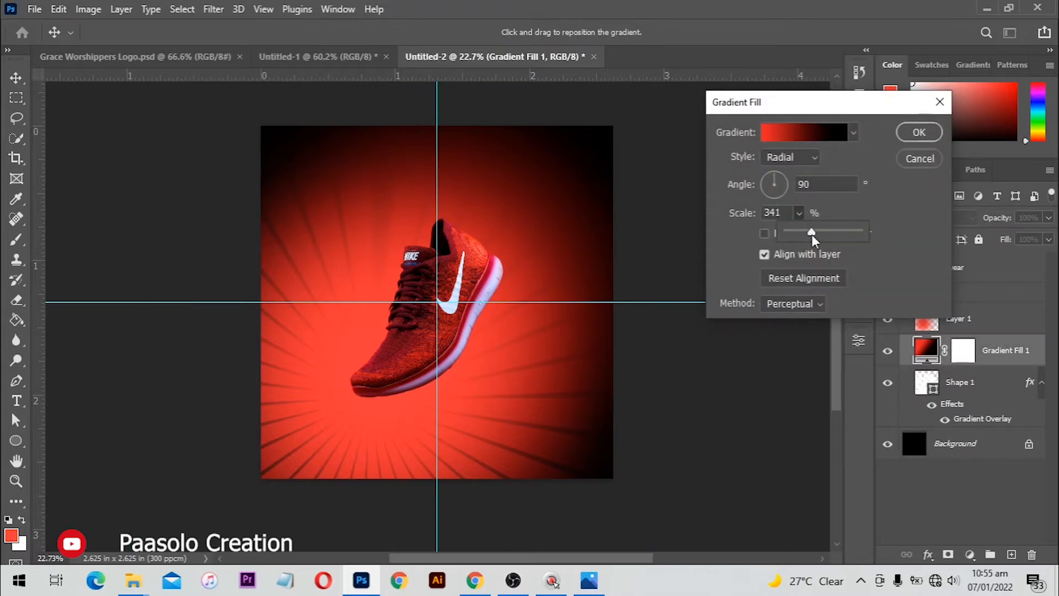
{"action": "left_click_drag", "start_coordinate": [813, 238], "coordinate": [798, 232]}
{"action": "type", "text": "180"}
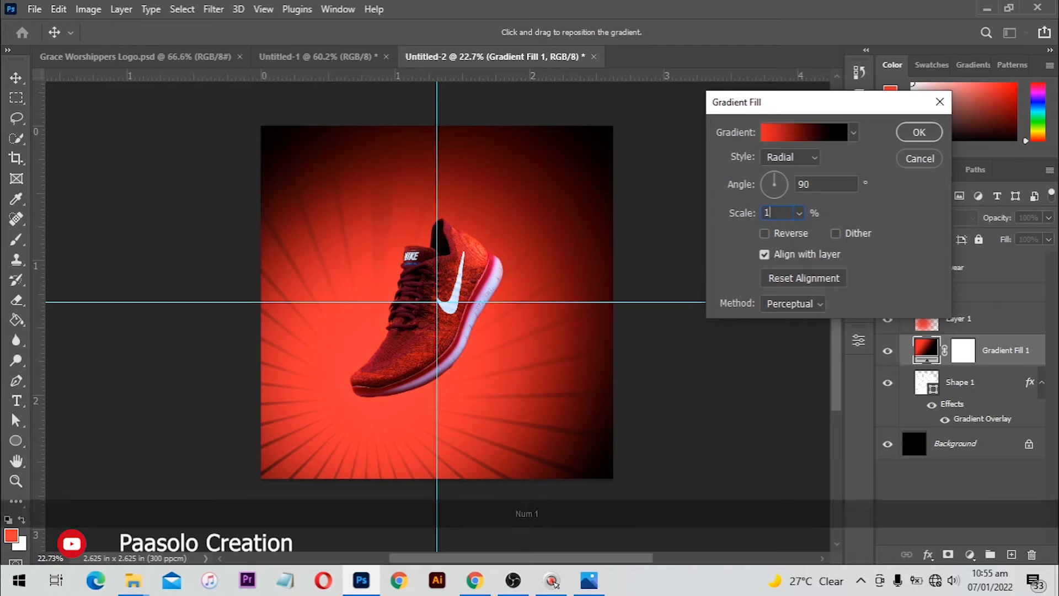
{"action": "key", "text": "Down"}
{"action": "key", "text": "Down"}
{"action": "key", "text": "Down"}
{"action": "key", "text": "Down"}
{"action": "key", "text": "Down"}
{"action": "key", "text": "Down"}
{"action": "key", "text": "Down"}
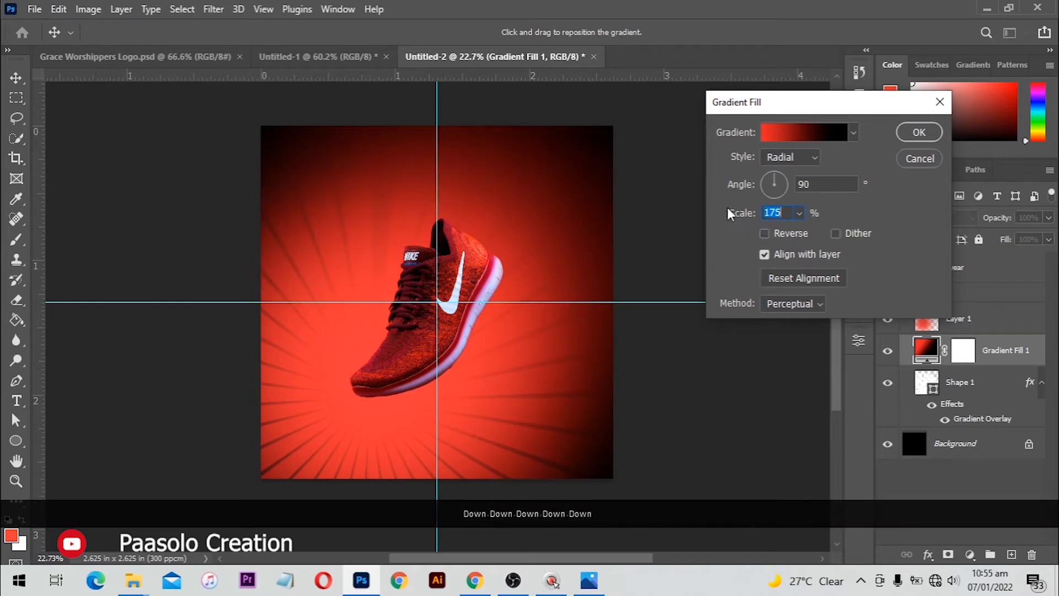
{"action": "key", "text": "Up"}
{"action": "key", "text": "Up"}
{"action": "key", "text": "Up"}
{"action": "key", "text": "Up"}
{"action": "key", "text": "Up"}
{"action": "key", "text": "Up"}
{"action": "key", "text": "Up"}
{"action": "key", "text": "Up"}
{"action": "key", "text": "Up"}
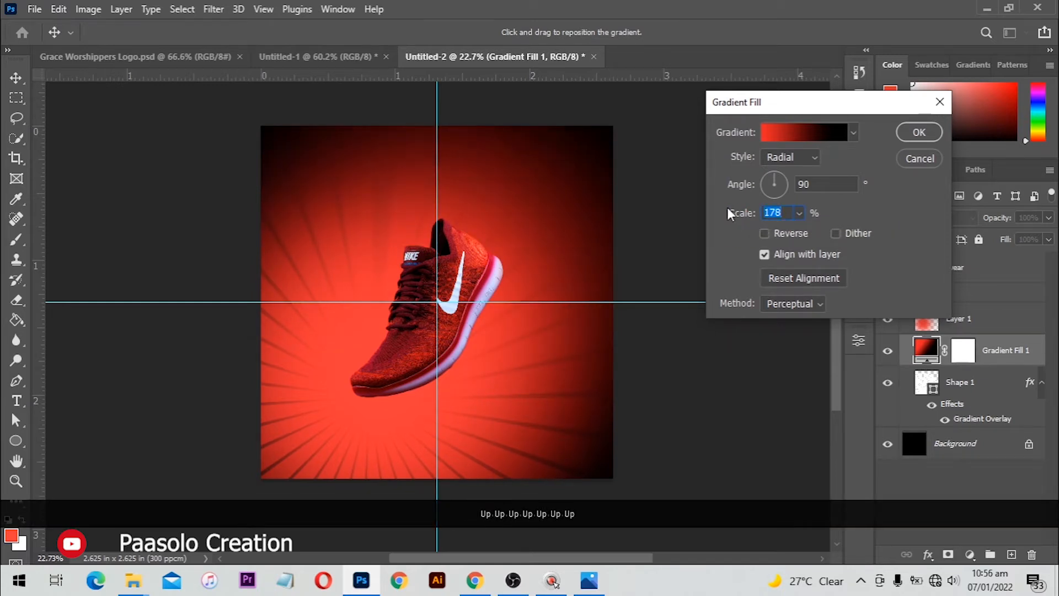
{"action": "key", "text": "Return"}
{"action": "scroll", "coordinate": [464, 196], "scroll_direction": "up", "scroll_amount": 2}
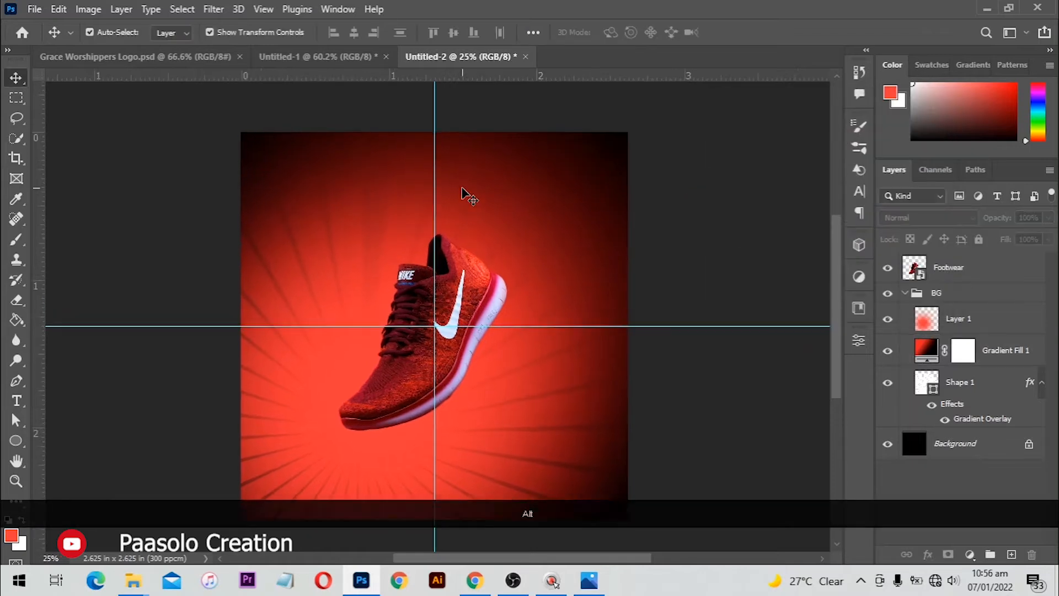
{"action": "scroll", "coordinate": [495, 205], "scroll_direction": "up", "scroll_amount": 1}
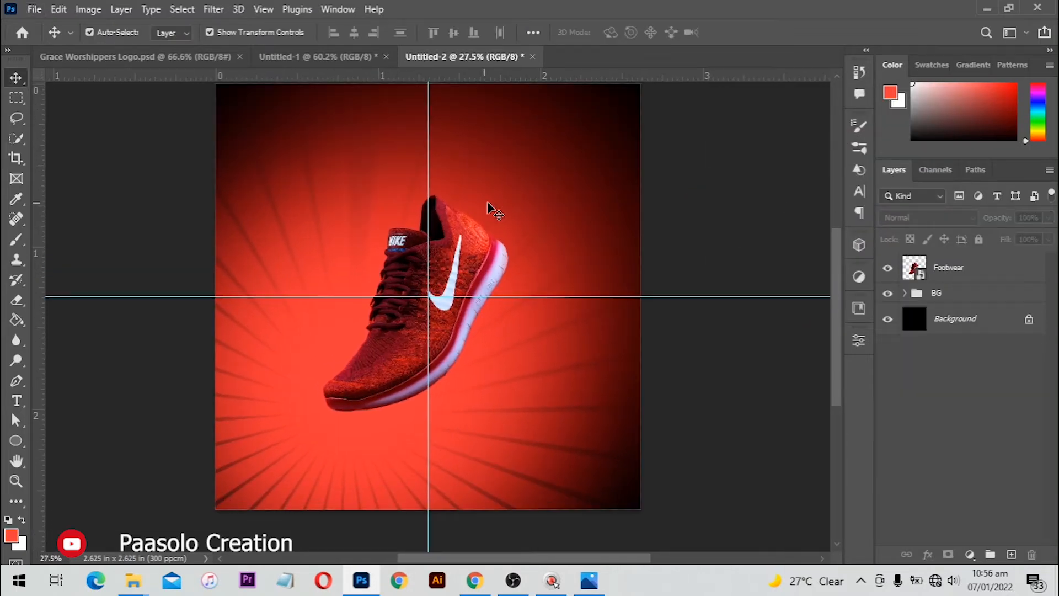
{"action": "scroll", "coordinate": [489, 215], "scroll_direction": "up", "scroll_amount": 1}
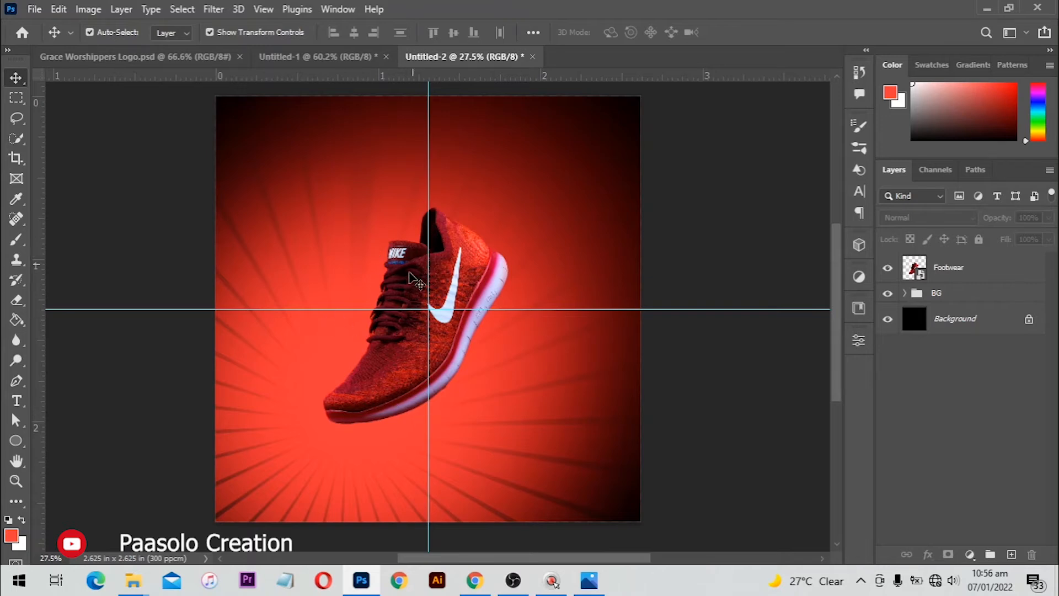
Draw a flat black-filled ellipse under the shoe
{"action": "left_click", "coordinate": [21, 439]}
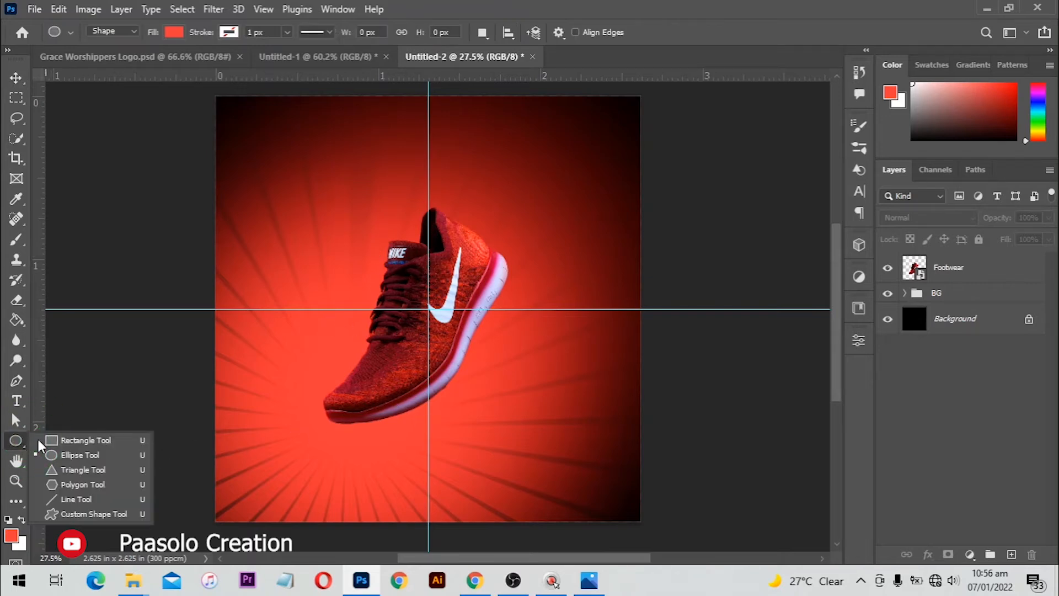
{"action": "left_click", "coordinate": [71, 457]}
{"action": "left_click_drag", "start_coordinate": [325, 389], "coordinate": [509, 427]}
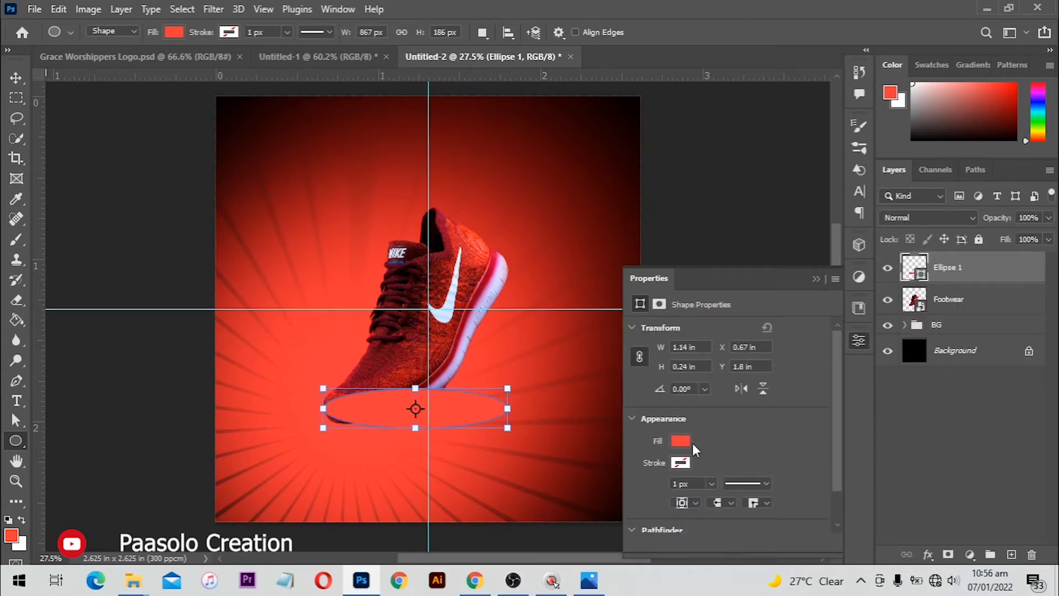
{"action": "left_click", "coordinate": [689, 442]}
{"action": "left_click", "coordinate": [656, 365]}
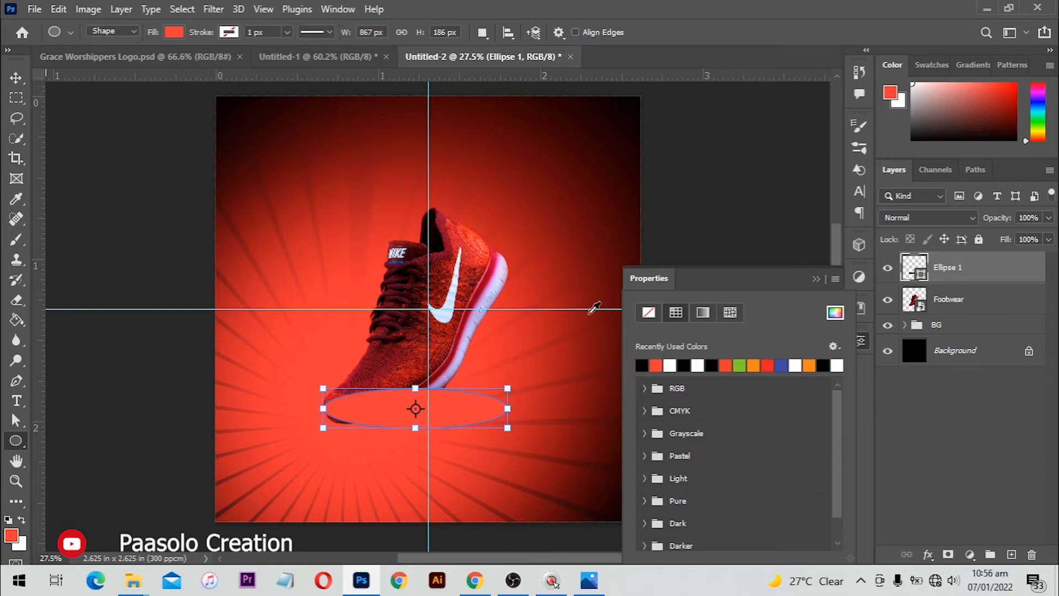
{"action": "left_click", "coordinate": [16, 78]}
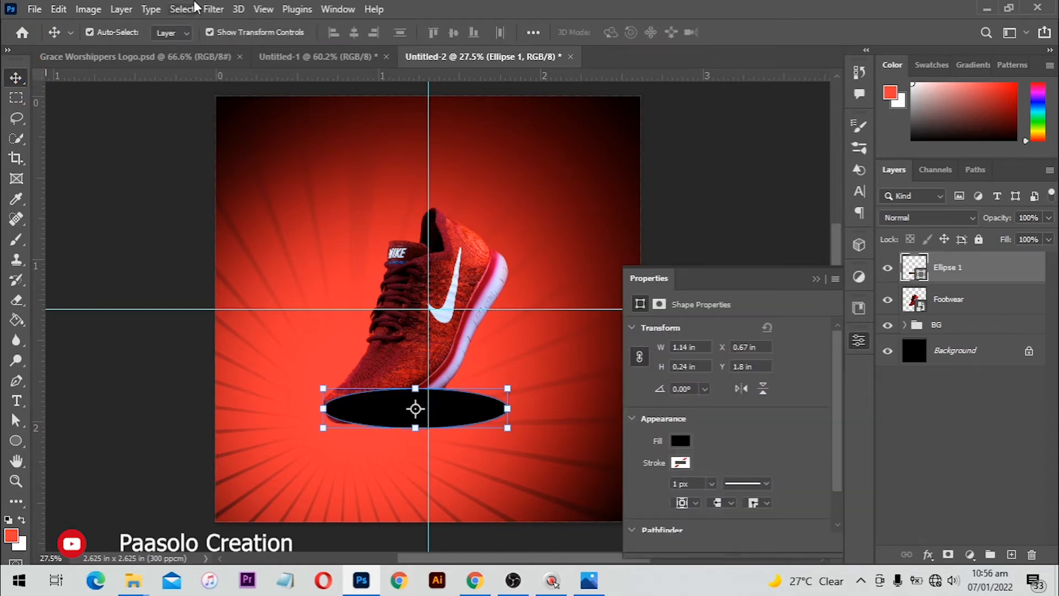
{"action": "left_click", "coordinate": [214, 8]}
{"action": "mouse_move", "coordinate": [276, 209]}
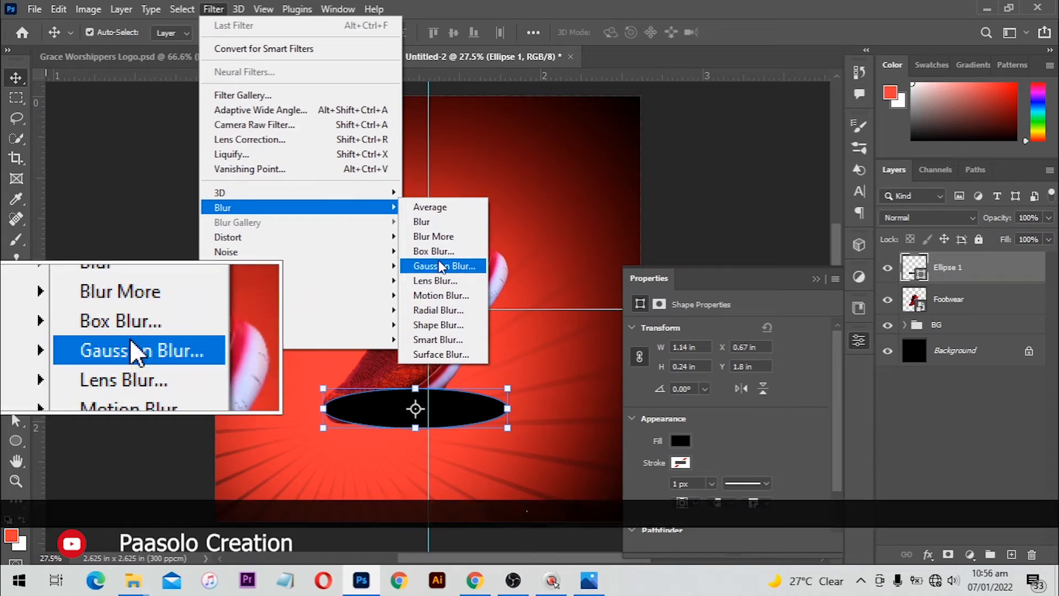
Convert the ellipse to a smart object and apply a 40 px Gaussian Blur
{"action": "left_click", "coordinate": [441, 266]}
{"action": "left_click", "coordinate": [524, 228]}
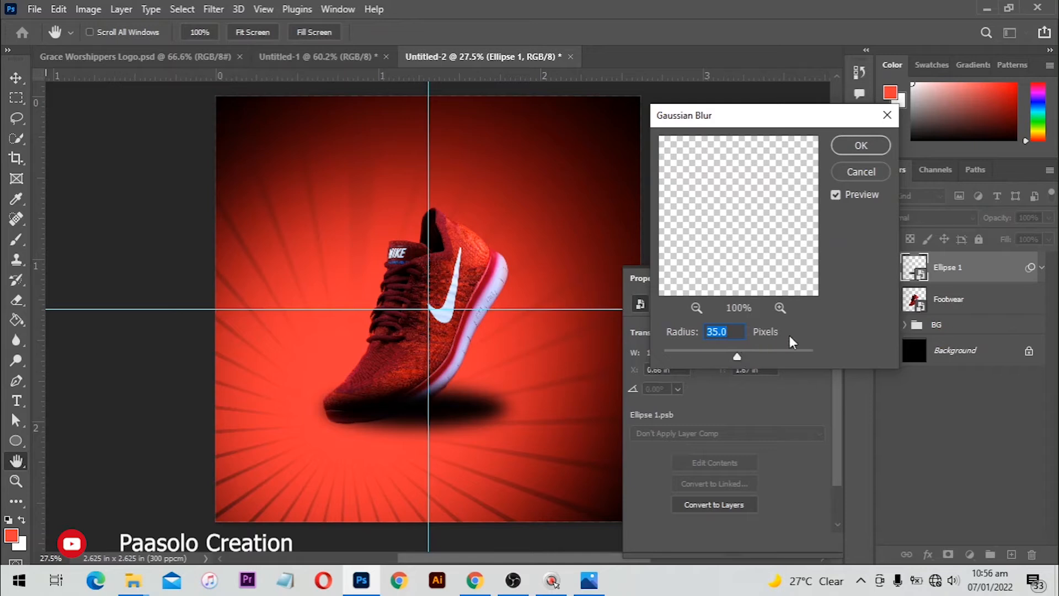
{"action": "type", "text": "40"}
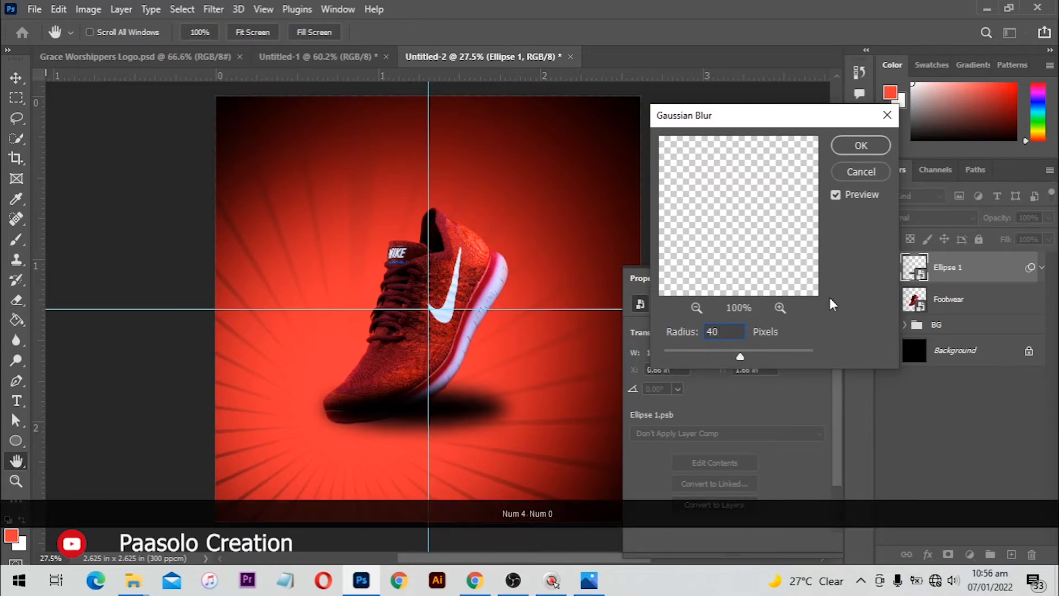
{"action": "key", "text": "Return"}
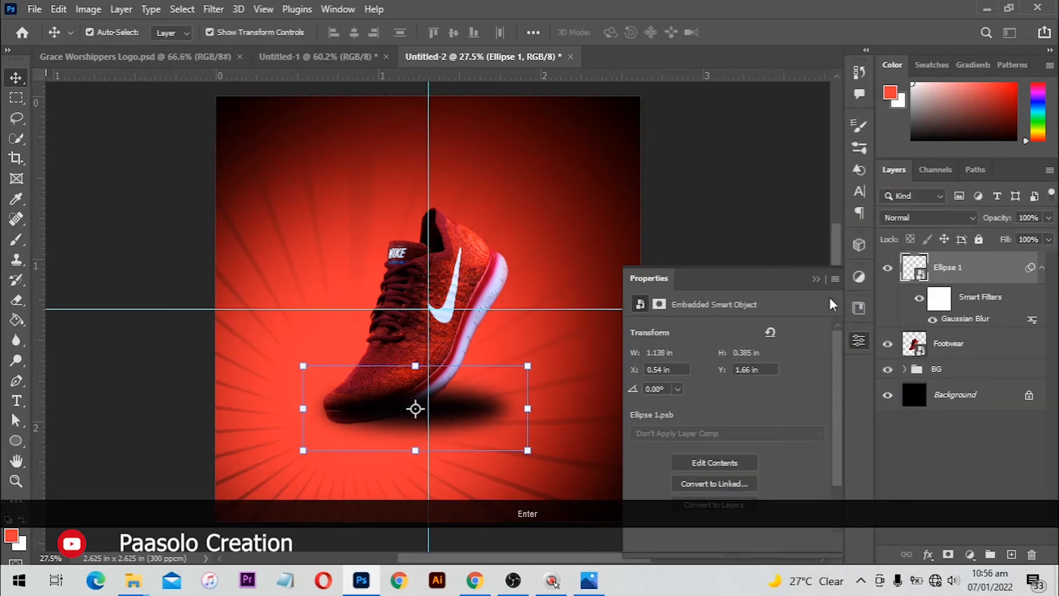
Tilt the shadow about -14° and move Ellipse 1 below the Footwear layer
{"action": "left_click", "coordinate": [547, 359]}
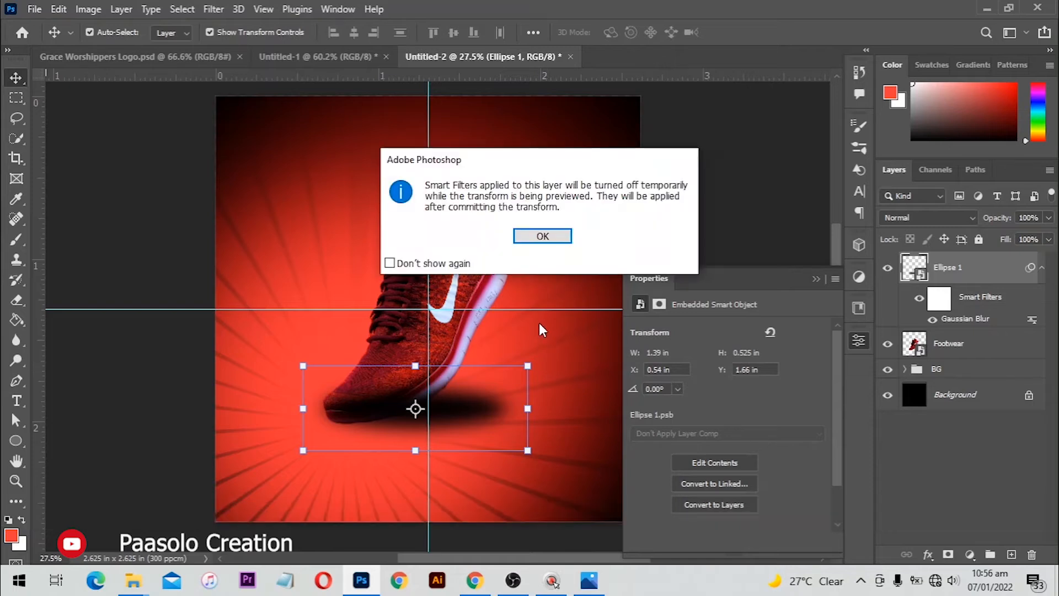
{"action": "left_click", "coordinate": [544, 239]}
{"action": "left_click_drag", "start_coordinate": [554, 352], "coordinate": [537, 324]}
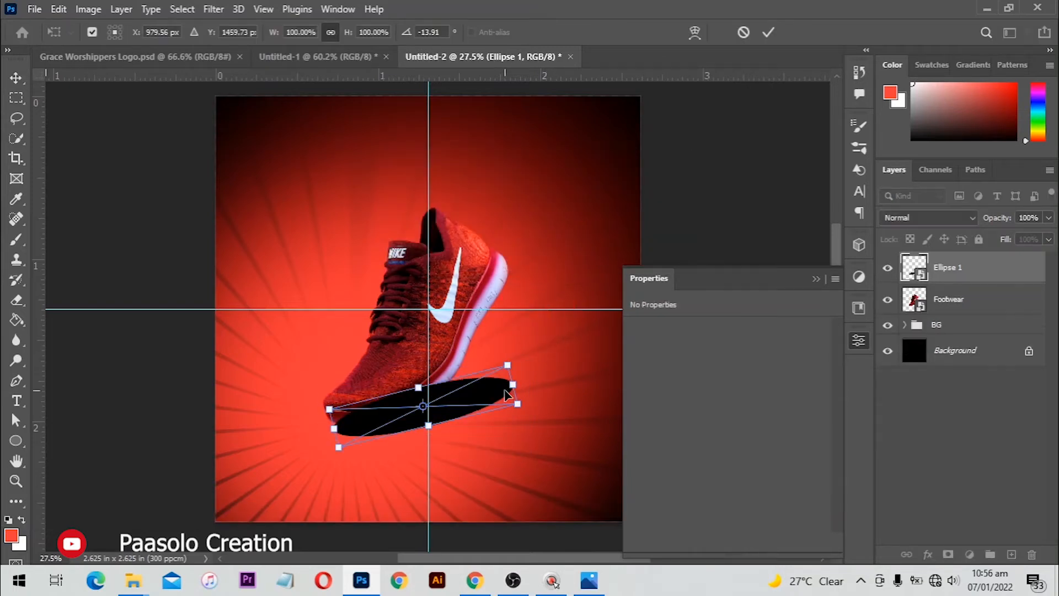
{"action": "key", "text": "Return"}
{"action": "left_click_drag", "start_coordinate": [954, 270], "coordinate": [960, 354]}
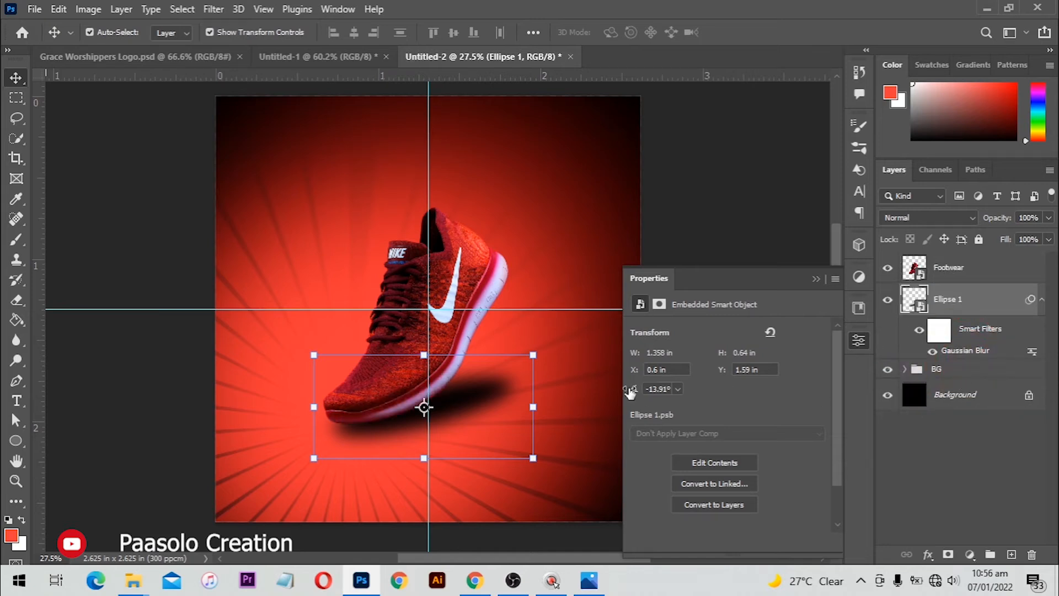
Lower the shadow ellipse's opacity
{"action": "left_click", "coordinate": [814, 279]}
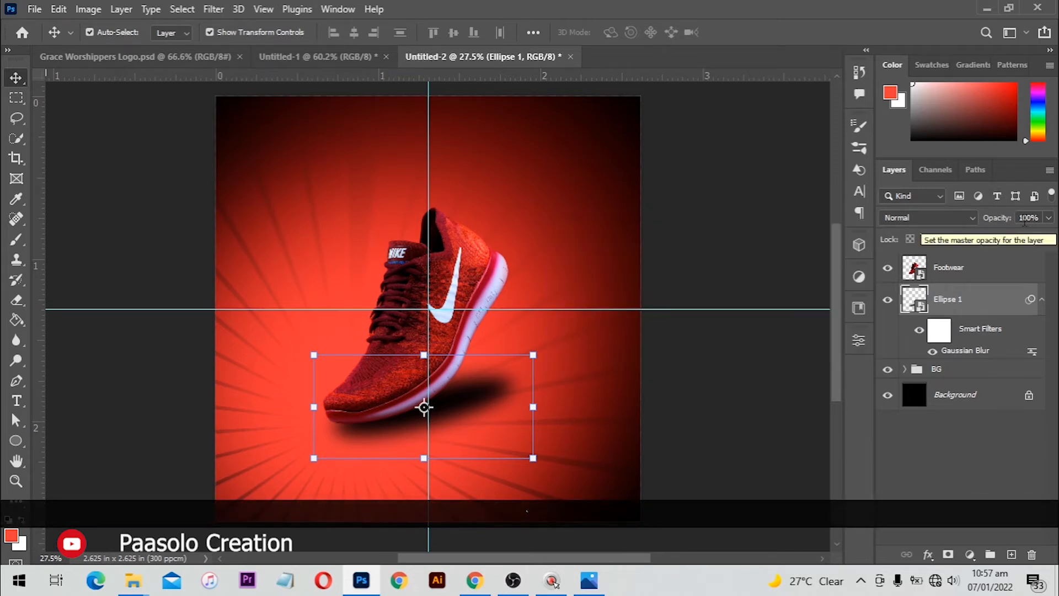
{"action": "left_click", "coordinate": [1029, 219]}
{"action": "key", "text": "KP_9"}
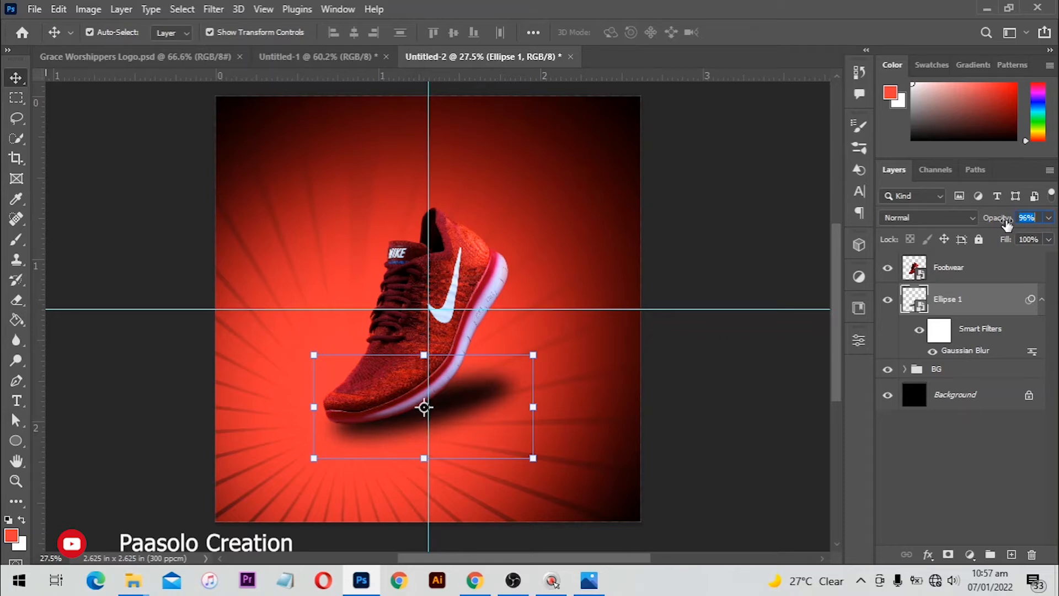
{"action": "left_click", "coordinate": [600, 211]}
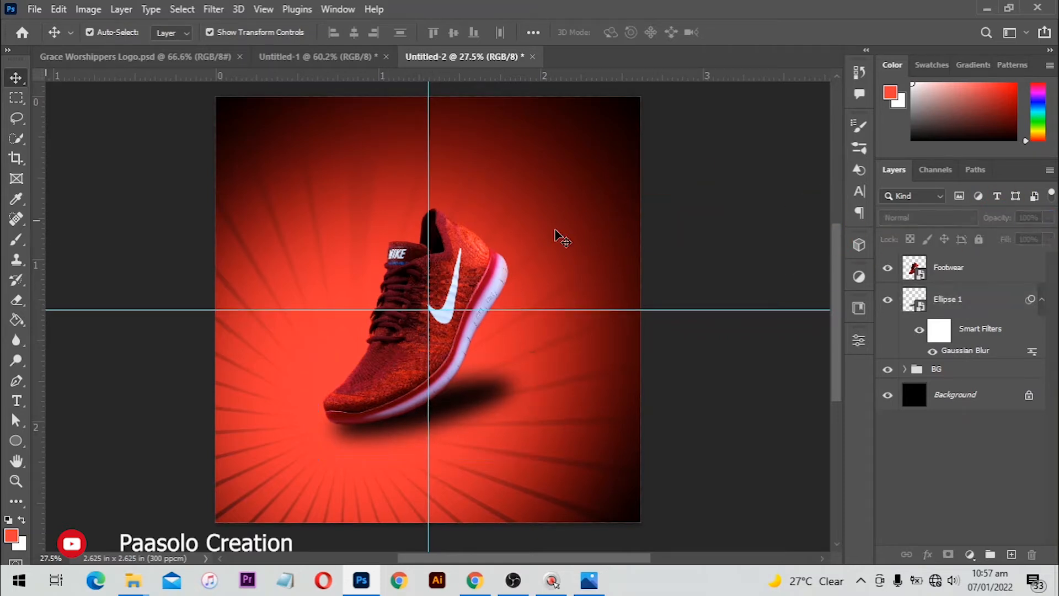
{"action": "scroll", "coordinate": [552, 230], "scroll_direction": "up", "scroll_amount": 3}
{"action": "scroll", "coordinate": [408, 225], "scroll_direction": "down", "scroll_amount": 2}
{"action": "scroll", "coordinate": [362, 273], "scroll_direction": "up", "scroll_amount": 1}
{"action": "scroll", "coordinate": [363, 276], "scroll_direction": "up", "scroll_amount": 1}
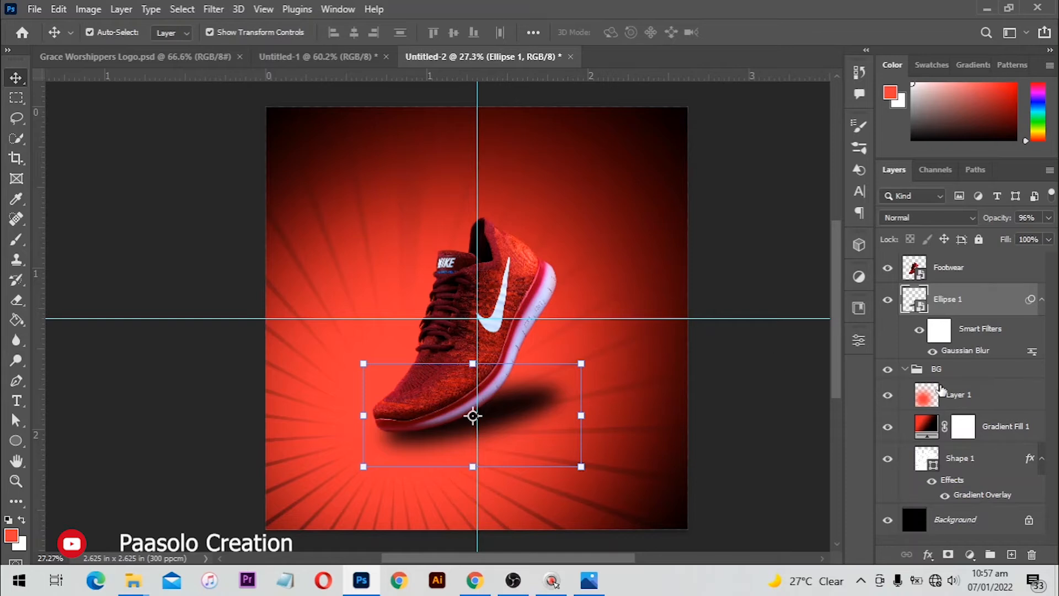
Set the red glow Layer 1 to 36% opacity, then collapse and lock the BG group
{"action": "left_click", "coordinate": [886, 399]}
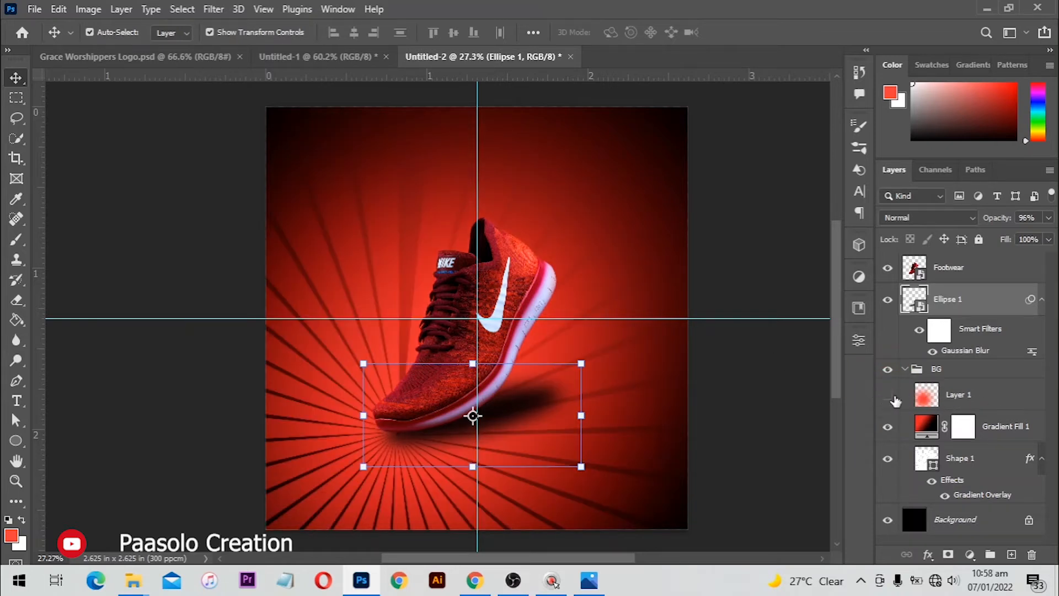
{"action": "left_click", "coordinate": [986, 398]}
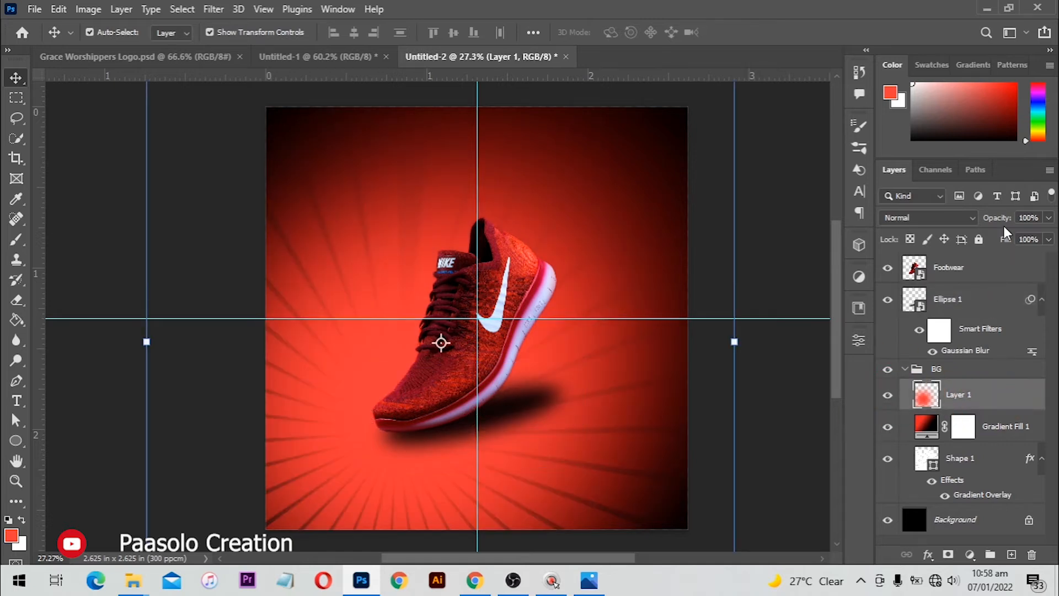
{"action": "left_click_drag", "start_coordinate": [1006, 220], "coordinate": [958, 227]}
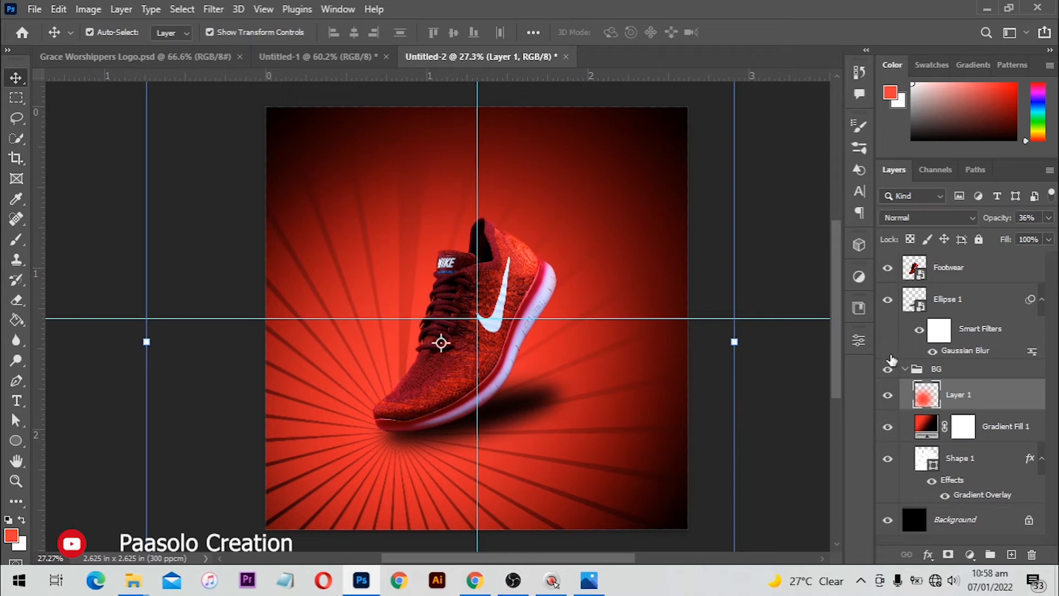
{"action": "left_click", "coordinate": [889, 395]}
{"action": "left_click", "coordinate": [888, 395]}
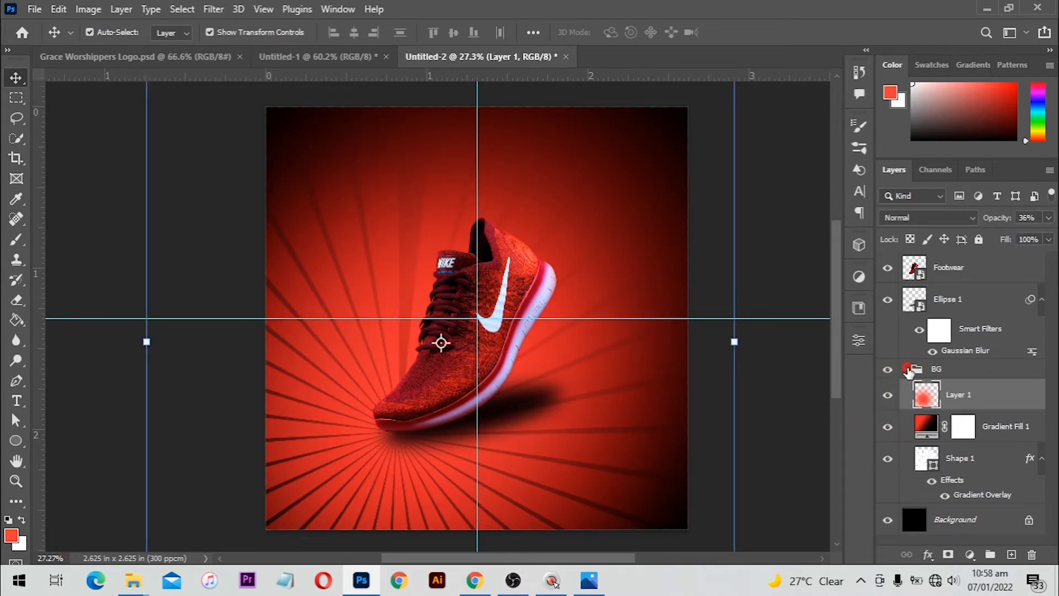
{"action": "left_click", "coordinate": [906, 369]}
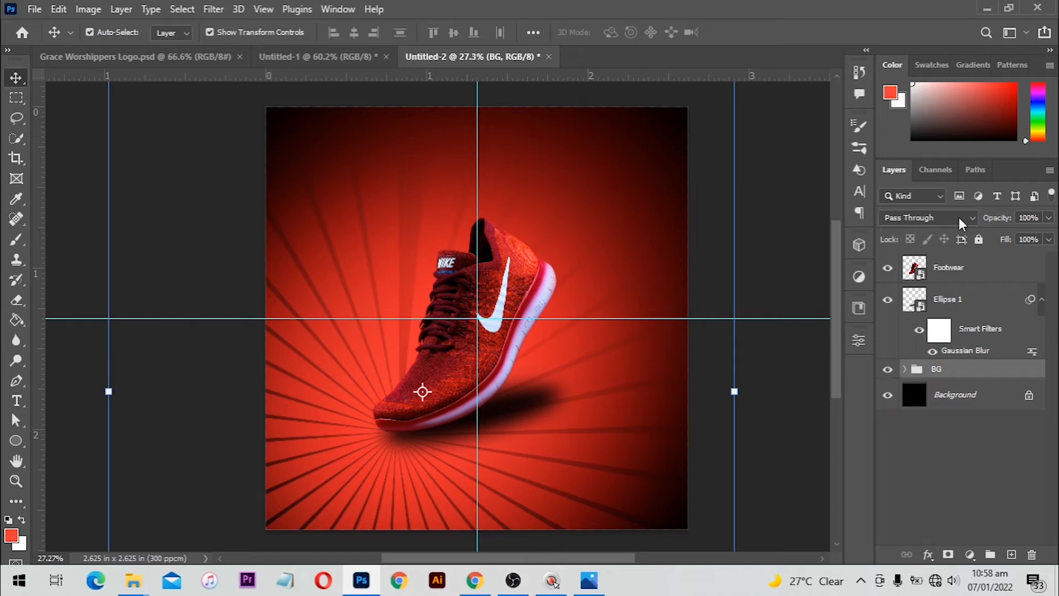
{"action": "left_click", "coordinate": [979, 239]}
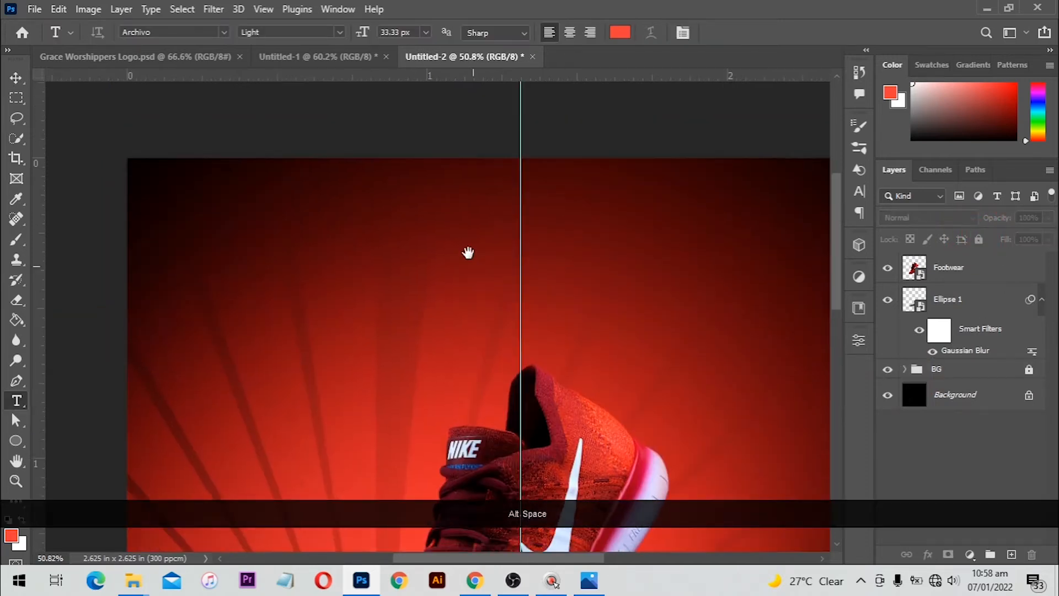
Type EXCLUSIVE in capitals above the shoe, then enlarge and centre it at the top
{"action": "left_click_drag", "start_coordinate": [468, 250], "coordinate": [468, 256]}
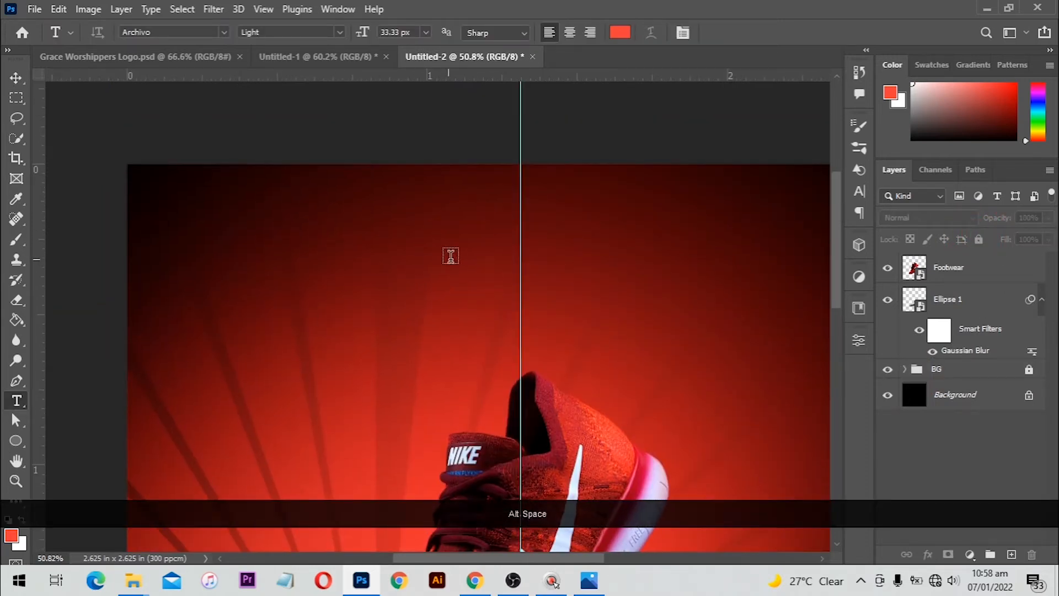
{"action": "left_click", "coordinate": [457, 253]}
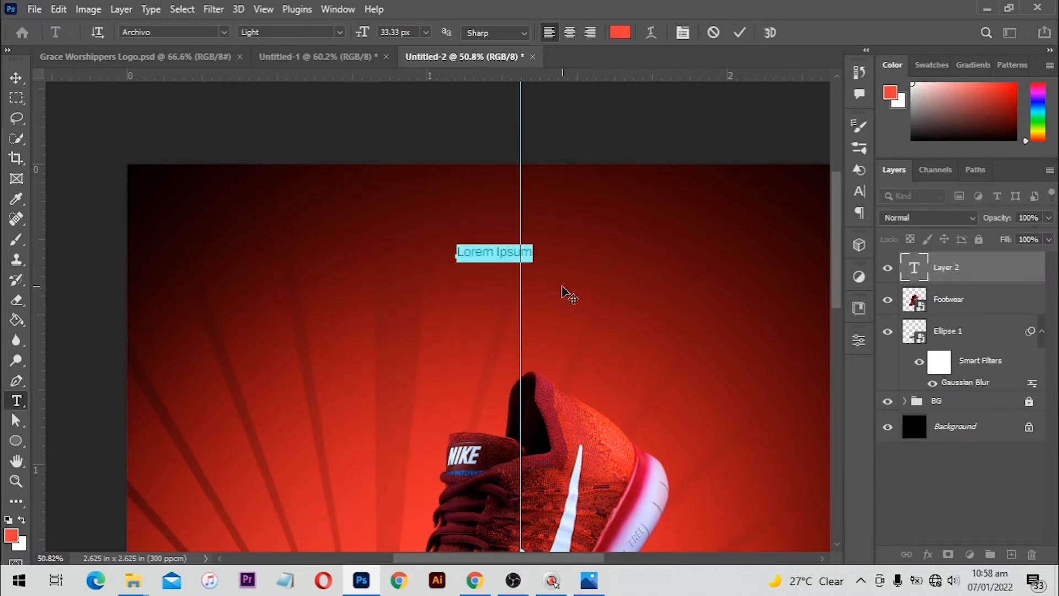
{"action": "key", "text": "ctrl+a"}
{"action": "key", "text": "Caps_Lock"}
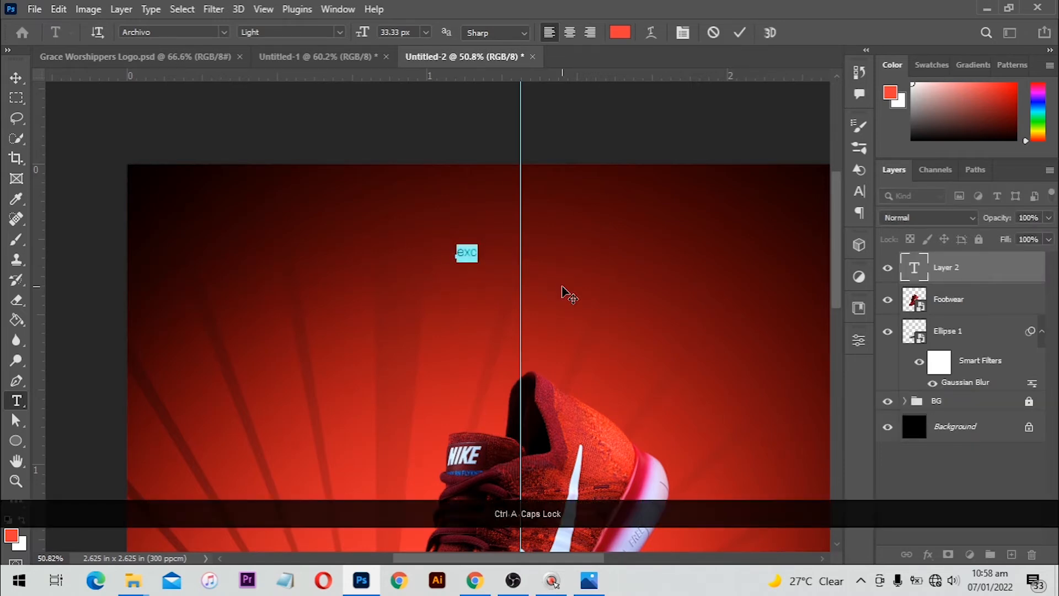
{"action": "type", "text": "EXCLUSIVE"}
{"action": "key", "text": "ctrl+a"}
{"action": "key", "text": "ctrl+Return"}
{"action": "key", "text": "v"}
{"action": "left_click_drag", "start_coordinate": [529, 247], "coordinate": [565, 241]}
{"action": "left_click_drag", "start_coordinate": [526, 254], "coordinate": [533, 232]}
{"action": "key", "text": "Return"}
Duplicate the title below as COLLECTION and add a BEST RUNNING SHOES line beneath
{"action": "left_click_drag", "start_coordinate": [532, 231], "coordinate": [532, 258]}
{"action": "double_click", "coordinate": [533, 259]}
{"action": "type", "text": "COLLECTION"}
{"action": "key", "text": "KP_Enter"}
{"action": "left_click", "coordinate": [448, 298]}
{"action": "type", "text": "BEST RUNNING SHOES"}
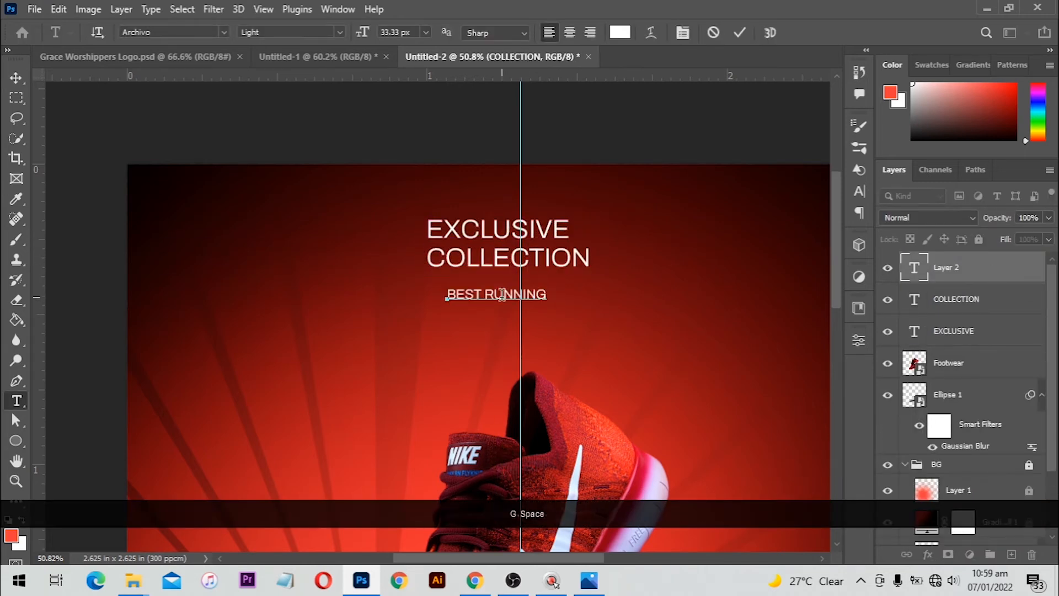
{"action": "key", "text": "KP_Enter"}
{"action": "right_click", "coordinate": [16, 442]}
{"action": "left_click", "coordinate": [86, 441]}
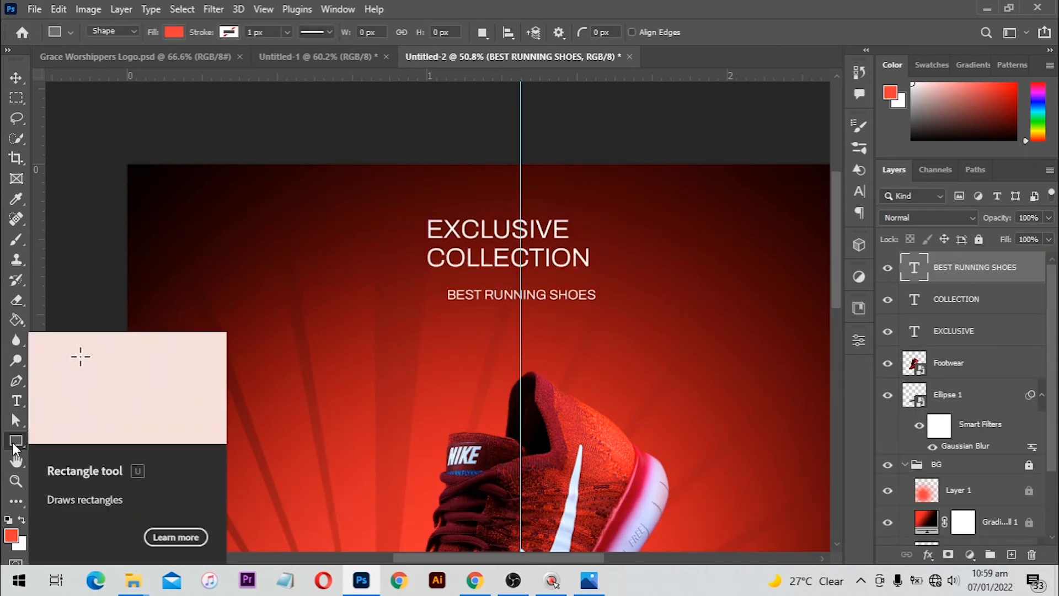
{"action": "right_click", "coordinate": [13, 442]}
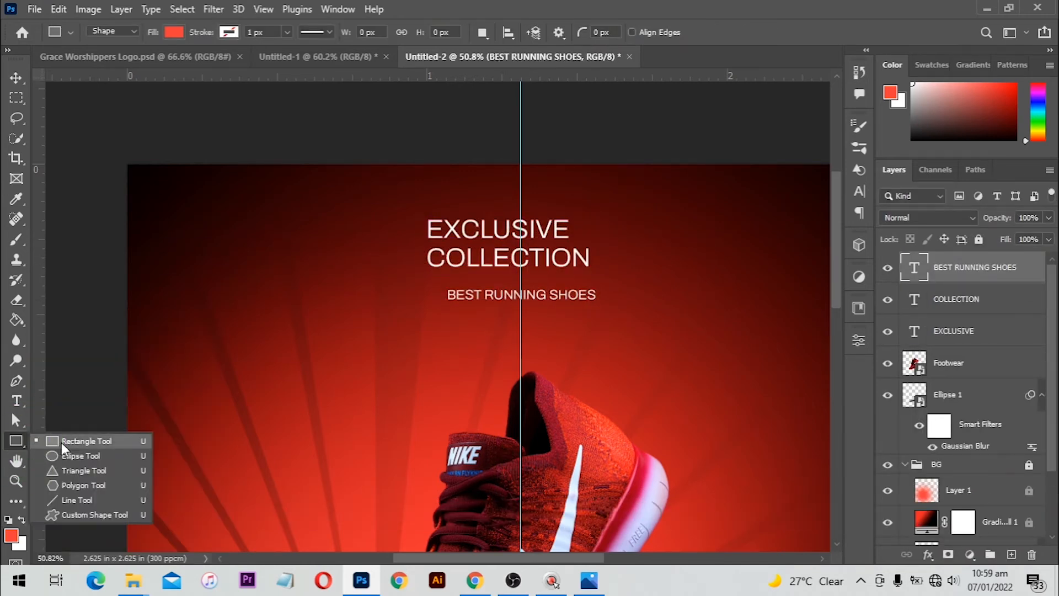
Draw a white-filled rectangle to the left of the title
{"action": "left_click", "coordinate": [61, 442]}
{"action": "left_click_drag", "start_coordinate": [241, 255], "coordinate": [372, 291]}
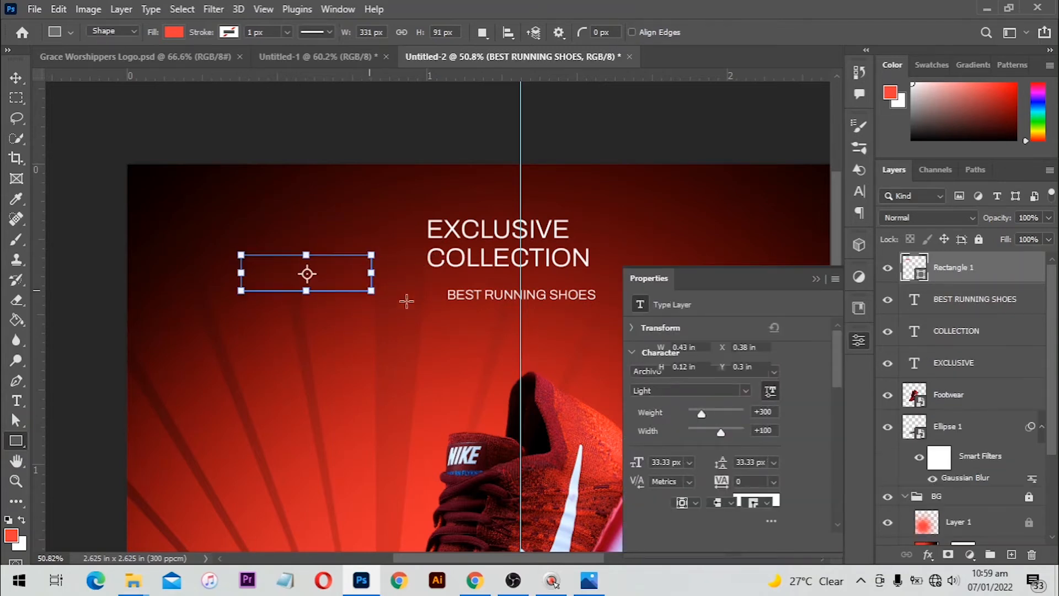
{"action": "left_click", "coordinate": [681, 440]}
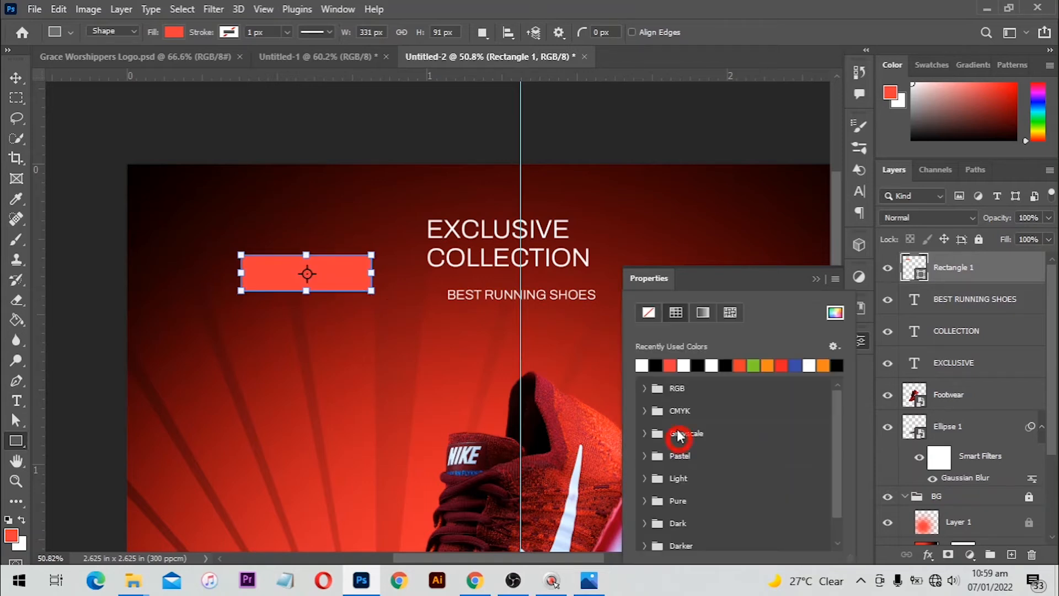
{"action": "left_click", "coordinate": [642, 364]}
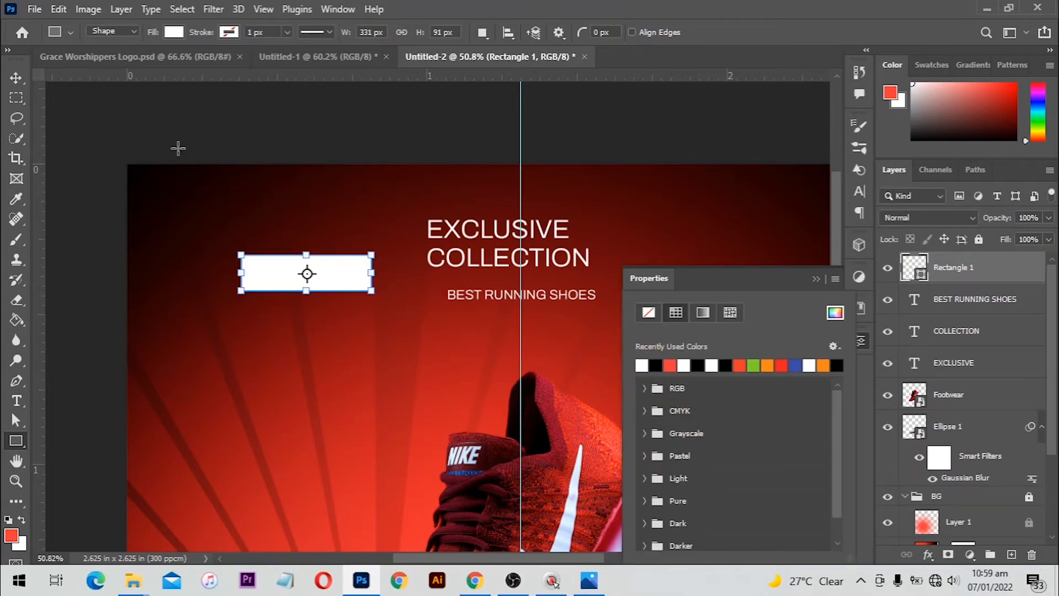
{"action": "left_click", "coordinate": [18, 81]}
Duplicate the rectangle, enlarge the copy to about 121% and fill it orange
{"action": "left_click_drag", "start_coordinate": [357, 276], "coordinate": [353, 313]}
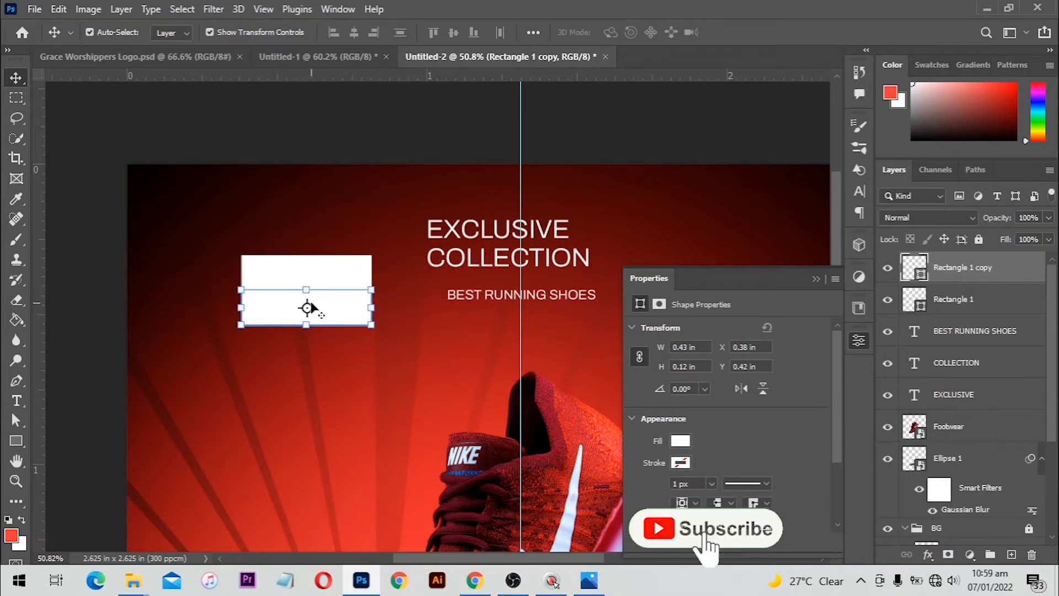
{"action": "key", "text": "ctrl+t"}
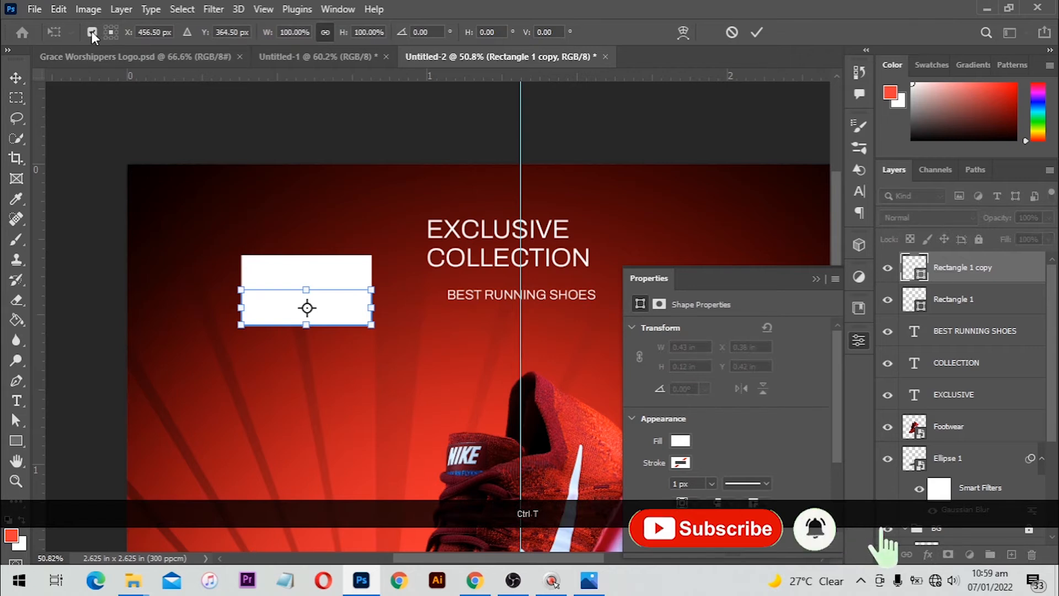
{"action": "key", "text": "Return"}
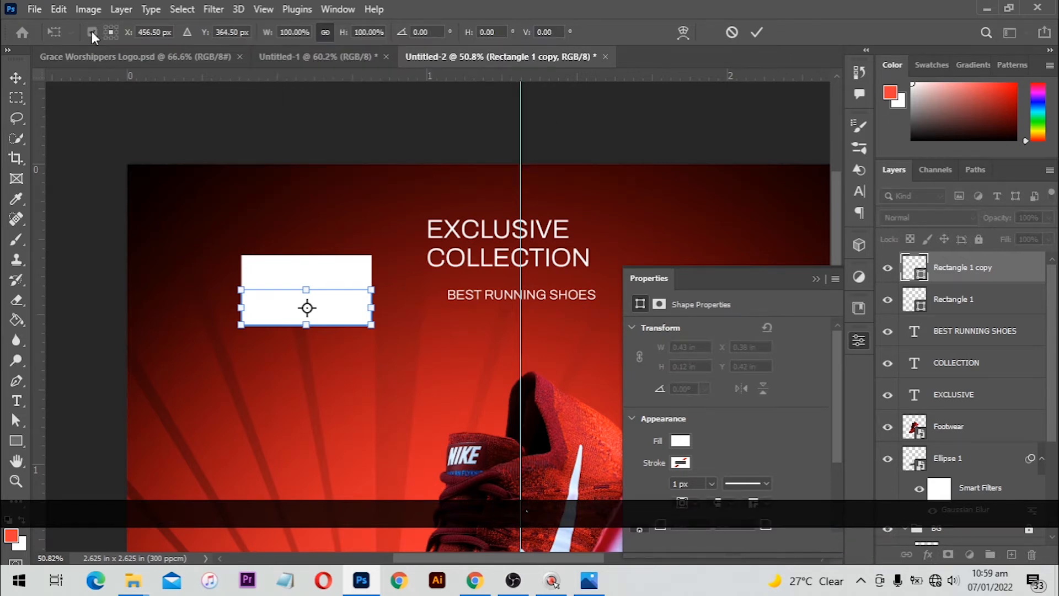
{"action": "key", "text": "ctrl+t"}
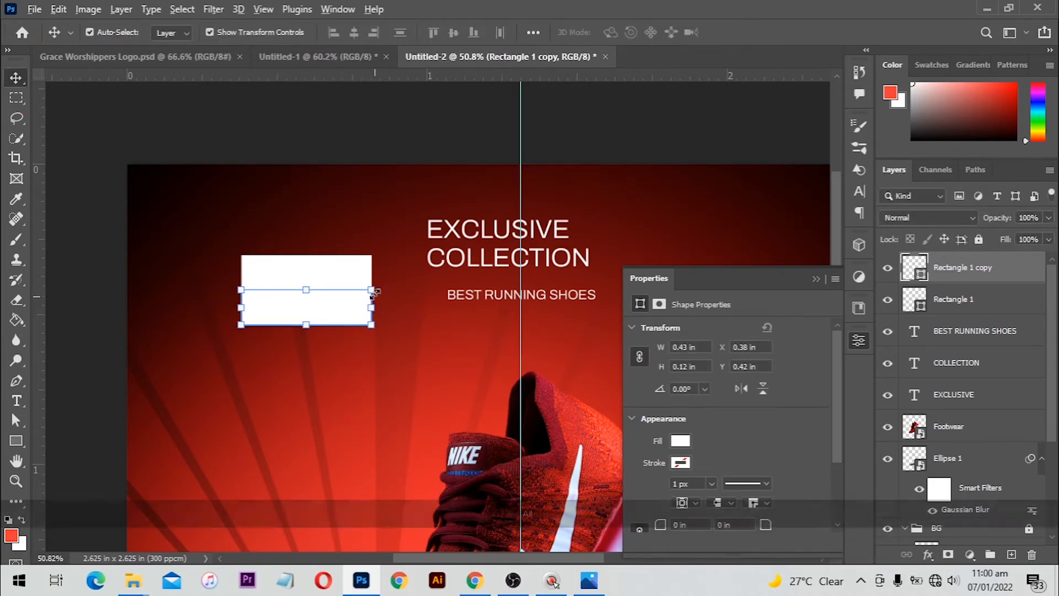
{"action": "left_click_drag", "start_coordinate": [384, 289], "coordinate": [386, 286]}
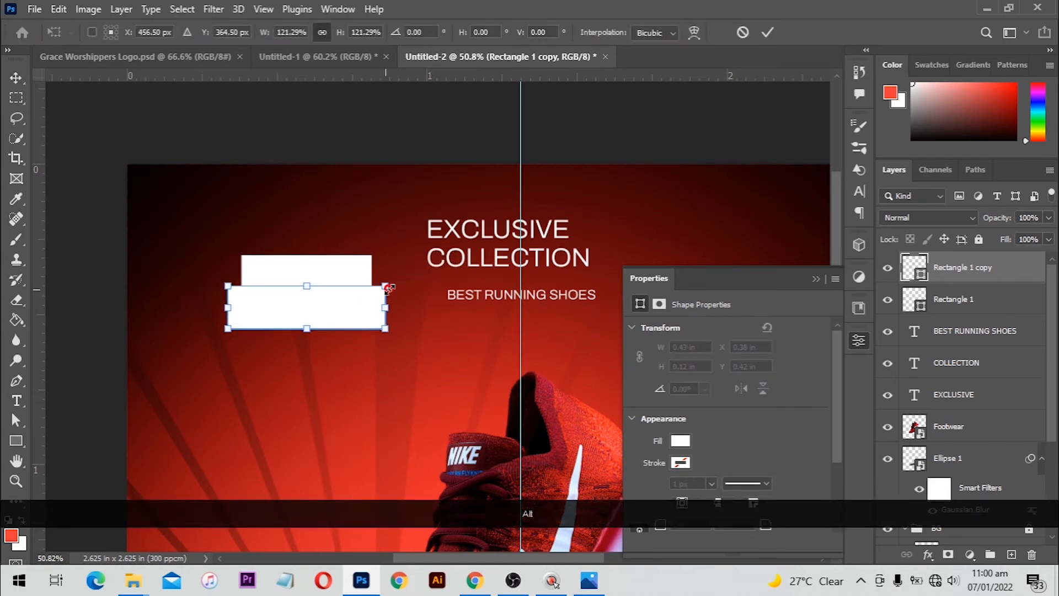
{"action": "key", "text": "Return"}
{"action": "left_click", "coordinate": [681, 441]}
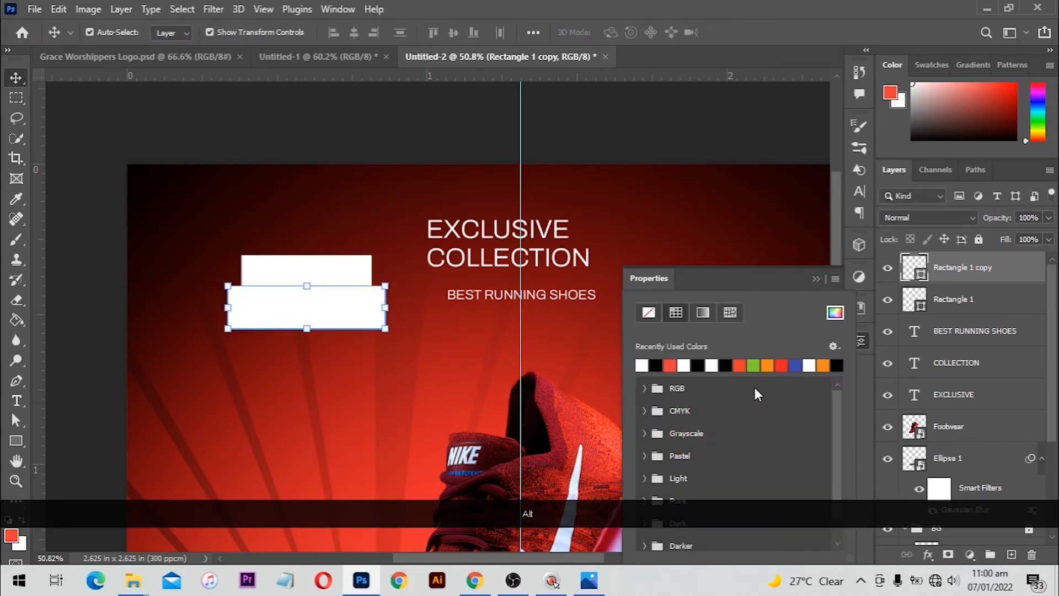
{"action": "left_click", "coordinate": [767, 365]}
Nudge the orange rectangle down and stack both rectangles beneath the text layers
{"action": "left_click_drag", "start_coordinate": [328, 289], "coordinate": [548, 253]}
{"action": "left_click", "coordinate": [350, 273], "text": "shift"}
{"action": "left_click_drag", "start_coordinate": [975, 292], "coordinate": [980, 396]}
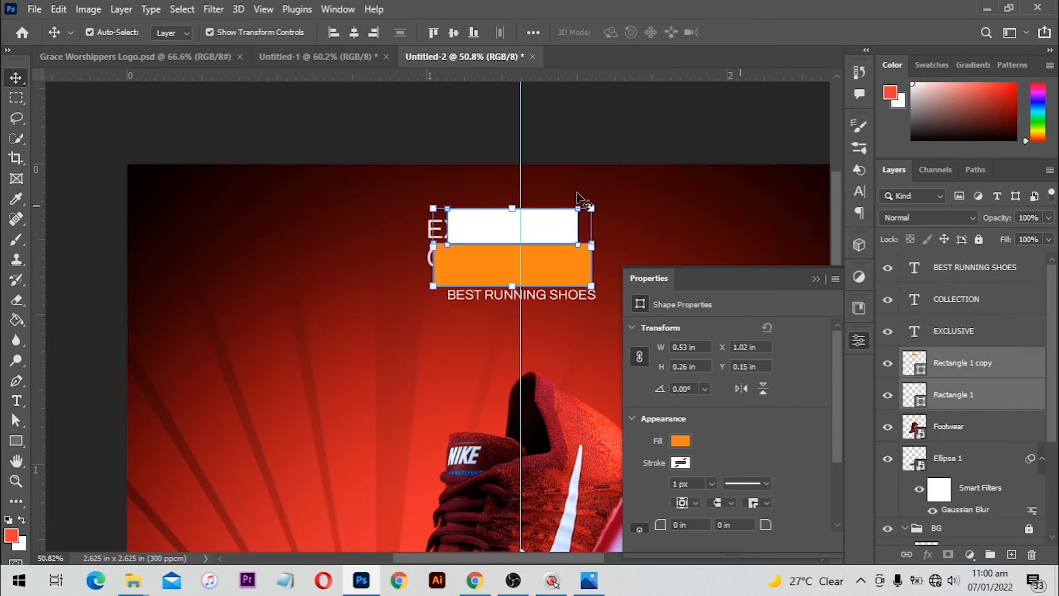
Enlarge the white and orange banners together from their centre
{"action": "key", "text": "ctrl+t"}
{"action": "left_click_drag", "start_coordinate": [594, 210], "coordinate": [613, 203]}
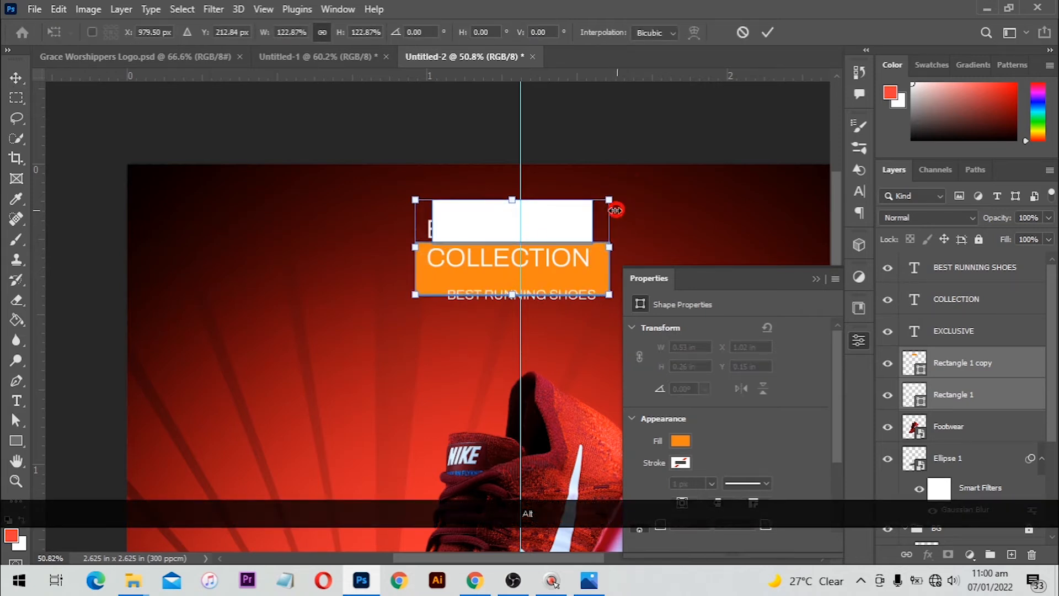
{"action": "double_click", "coordinate": [557, 223]}
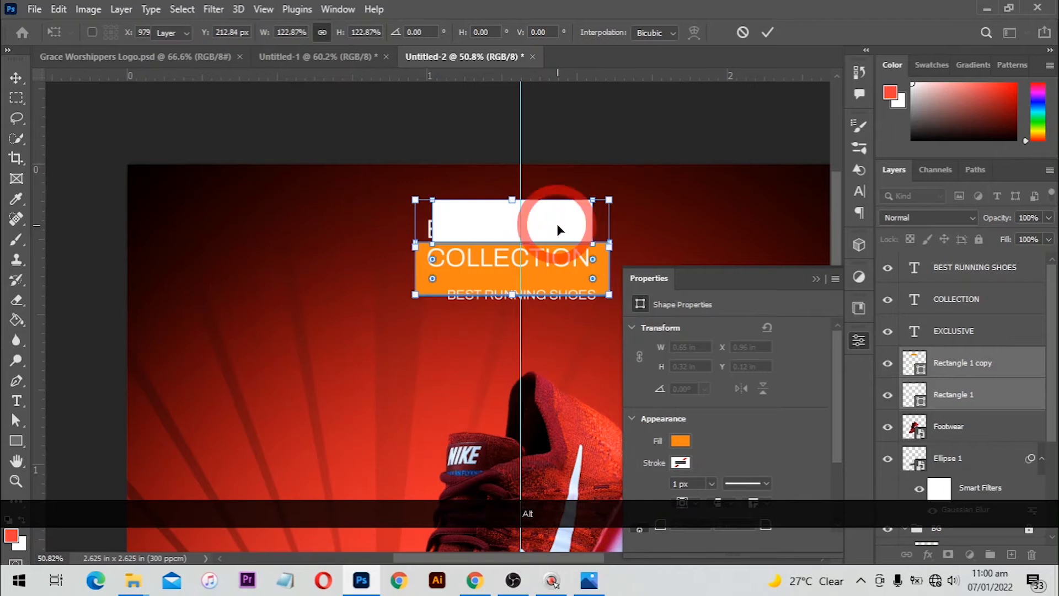
Try a skew on the white banner and undo it, then group the banners with the three titles
{"action": "left_click", "coordinate": [975, 396]}
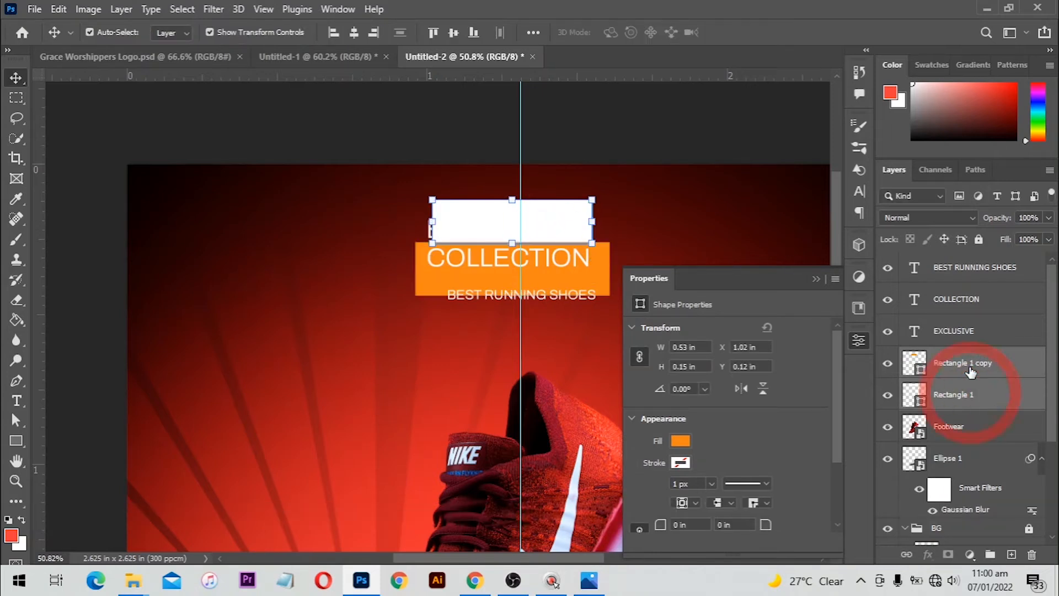
{"action": "left_click", "coordinate": [971, 267], "text": "shift"}
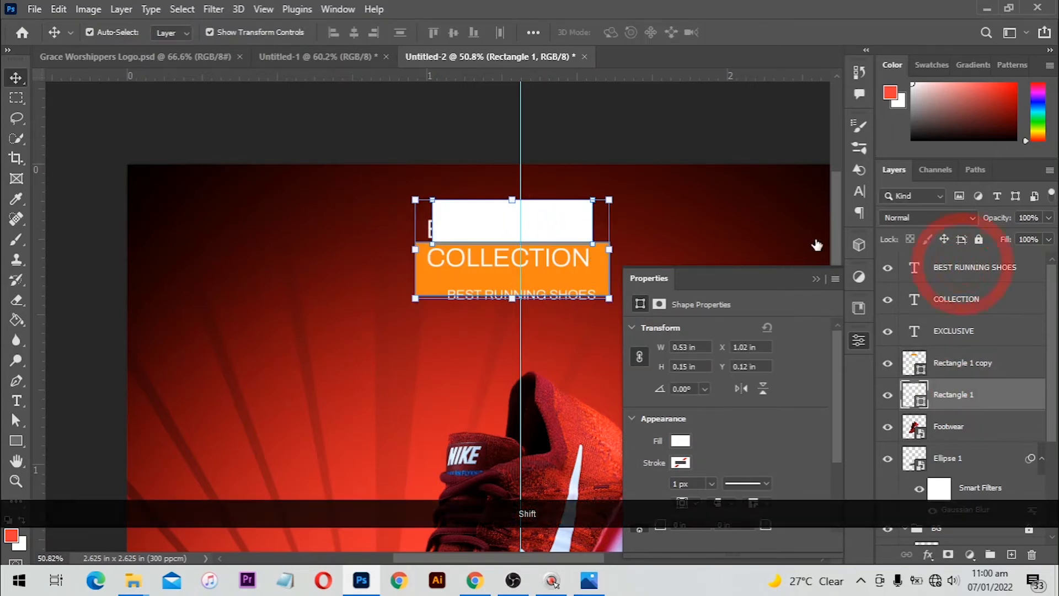
{"action": "left_click", "coordinate": [567, 203]}
{"action": "key", "text": "ctrl+t"}
{"action": "right_click", "coordinate": [547, 207]}
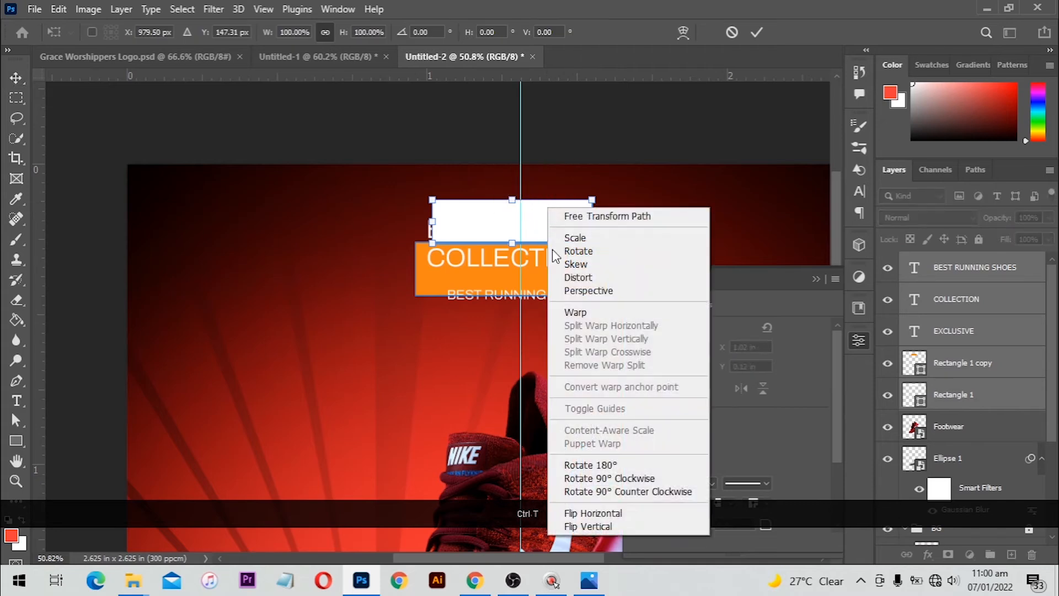
{"action": "left_click", "coordinate": [589, 265]}
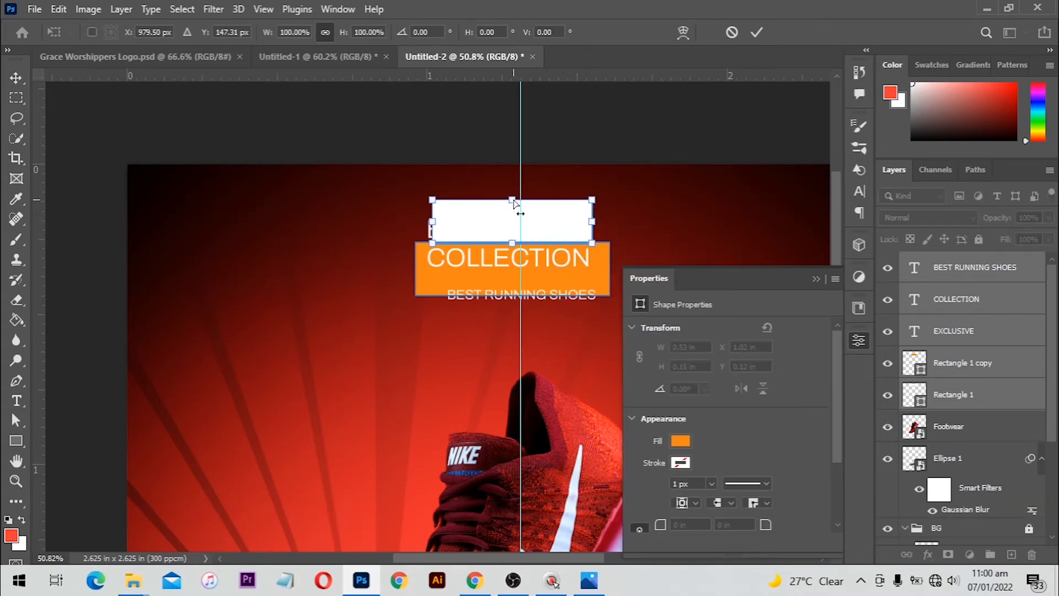
{"action": "left_click_drag", "start_coordinate": [513, 203], "coordinate": [530, 204]}
{"action": "key", "text": "ctrl+z"}
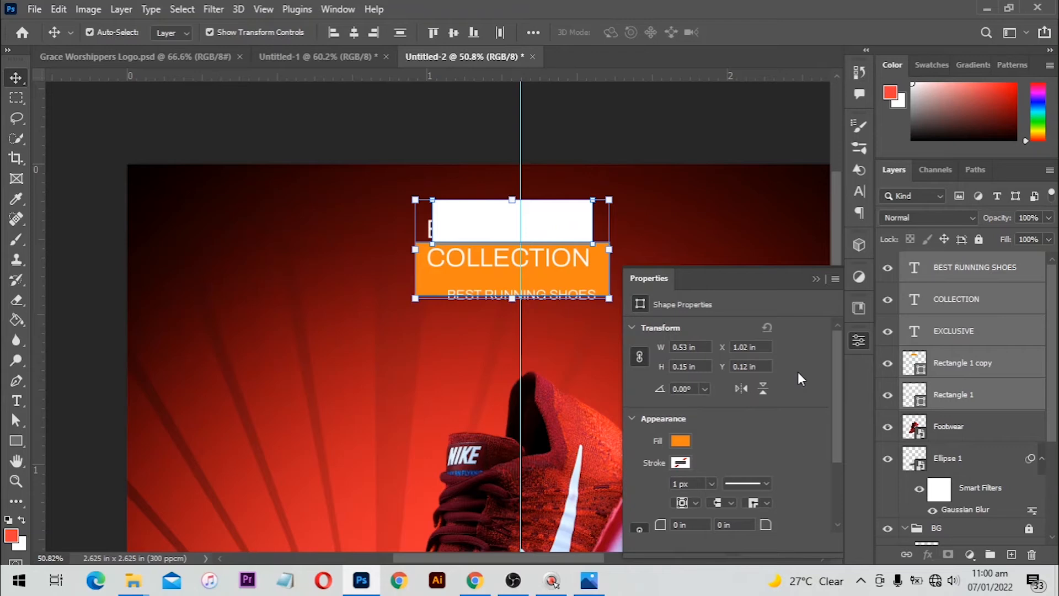
{"action": "key", "text": "ctrl+g"}
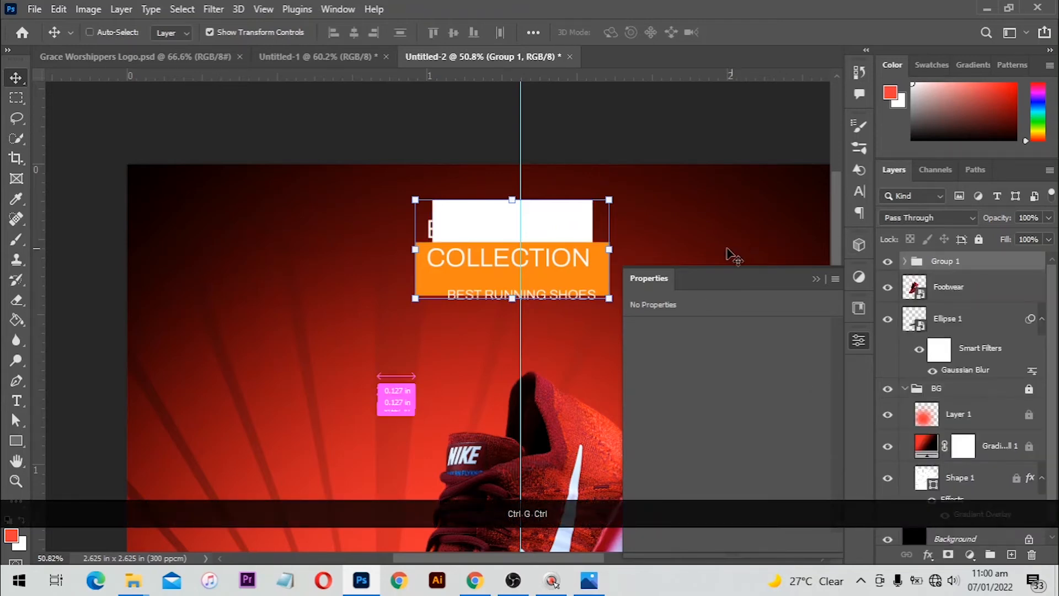
Skew Group 1 about -9.8° so the banners become angled
{"action": "key", "text": "ctrl+t"}
{"action": "right_click", "coordinate": [506, 224]}
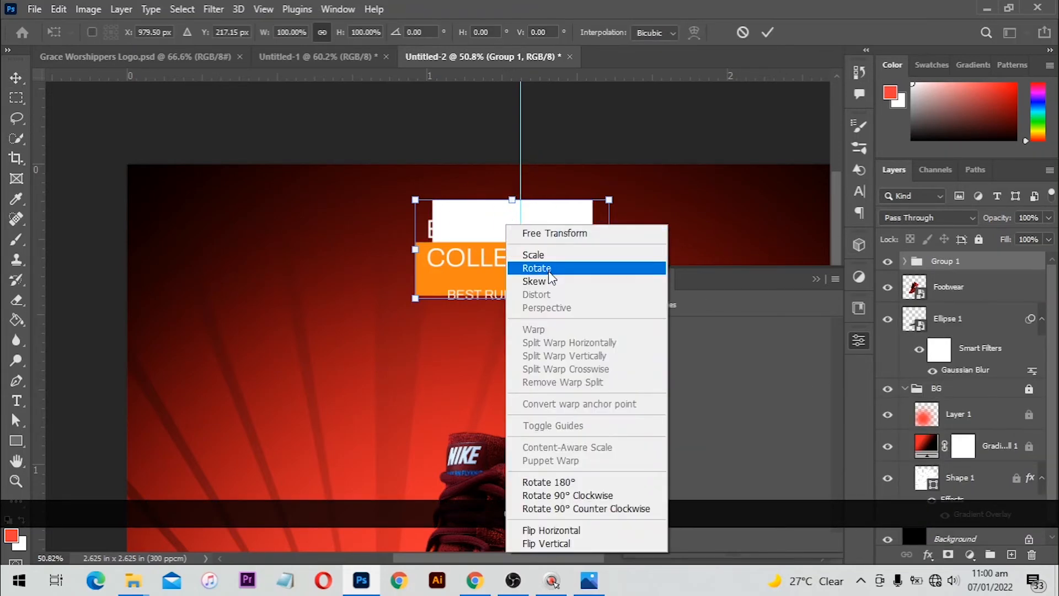
{"action": "left_click", "coordinate": [548, 281]}
{"action": "left_click_drag", "start_coordinate": [518, 205], "coordinate": [529, 205]}
{"action": "left_click_drag", "start_coordinate": [529, 201], "coordinate": [533, 201]}
{"action": "key", "text": "Return"}
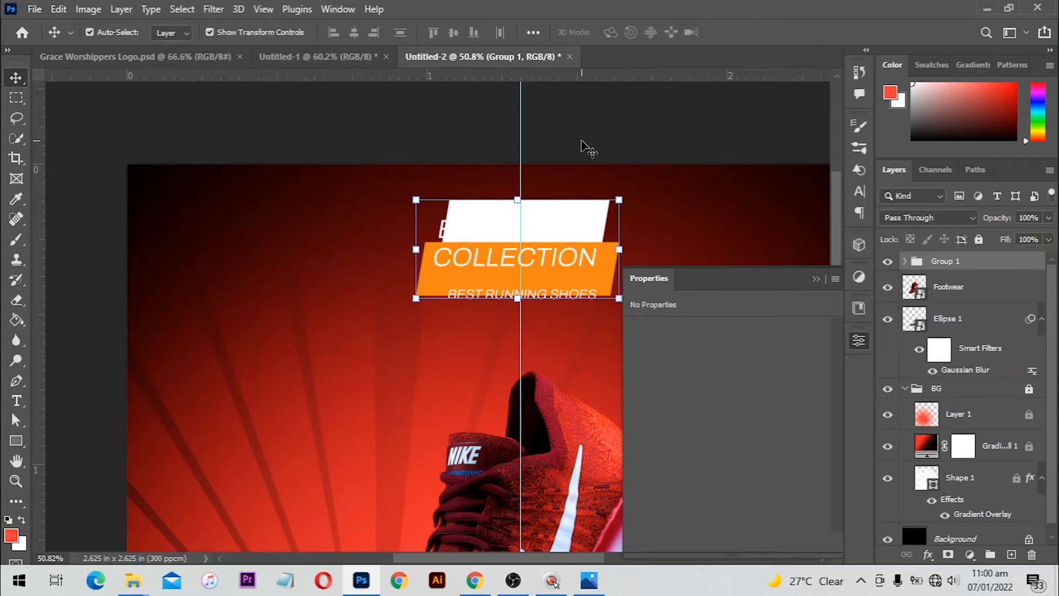
{"action": "left_click", "coordinate": [560, 304]}
Move BEST RUNNING SHOES lower and bring COLLECTION down onto the orange bar
{"action": "scroll", "coordinate": [560, 307], "scroll_direction": "up", "scroll_amount": 1}
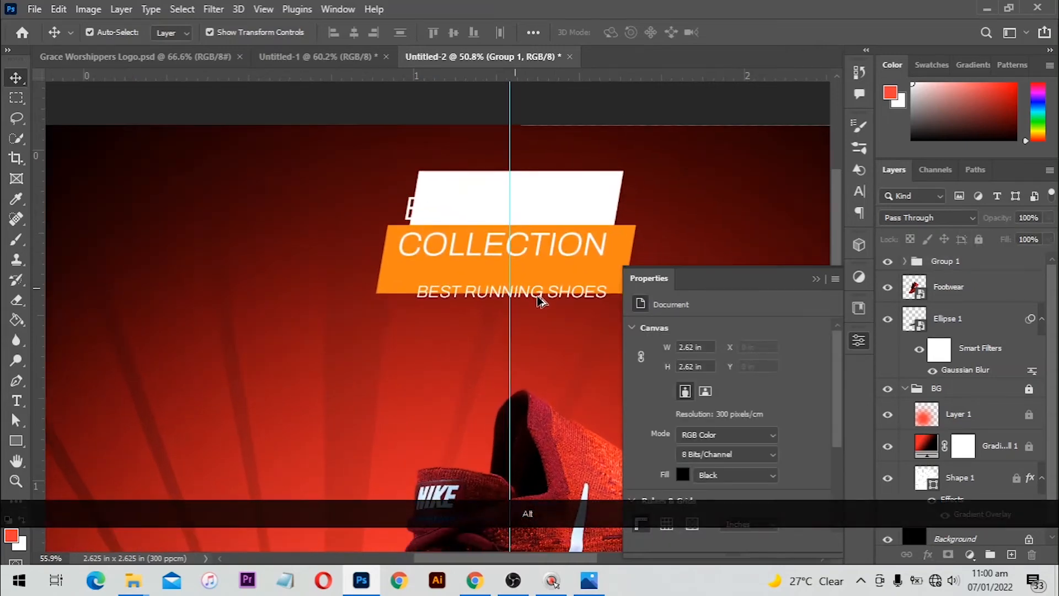
{"action": "scroll", "coordinate": [540, 299], "scroll_direction": "up", "scroll_amount": 2}
{"action": "left_click_drag", "start_coordinate": [539, 330], "coordinate": [538, 348]}
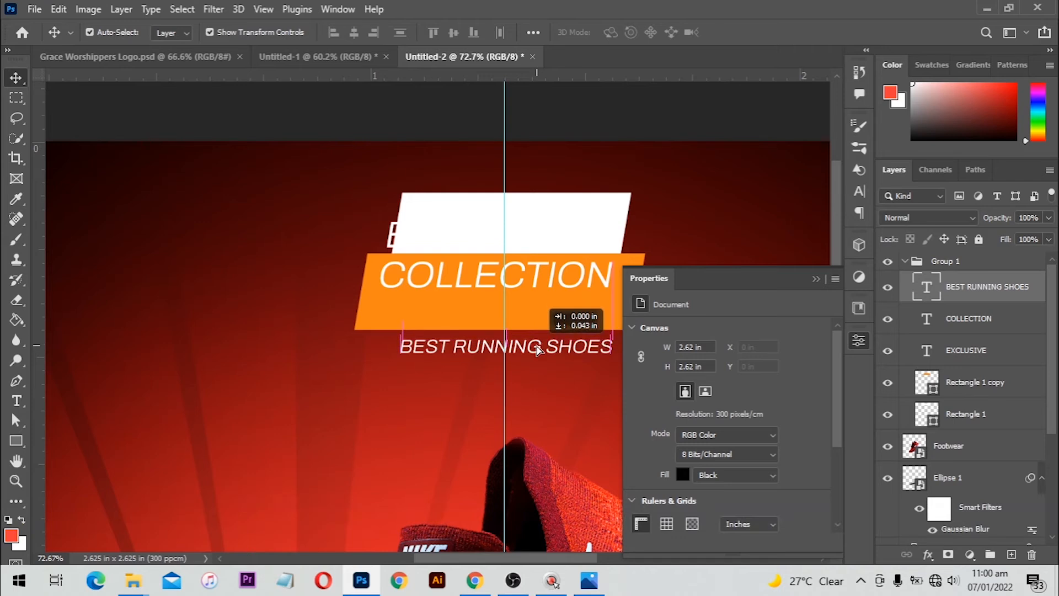
{"action": "left_click_drag", "start_coordinate": [528, 298], "coordinate": [528, 322]}
Move the EXCLUSIVE text up onto the white bar
{"action": "left_click", "coordinate": [388, 239]}
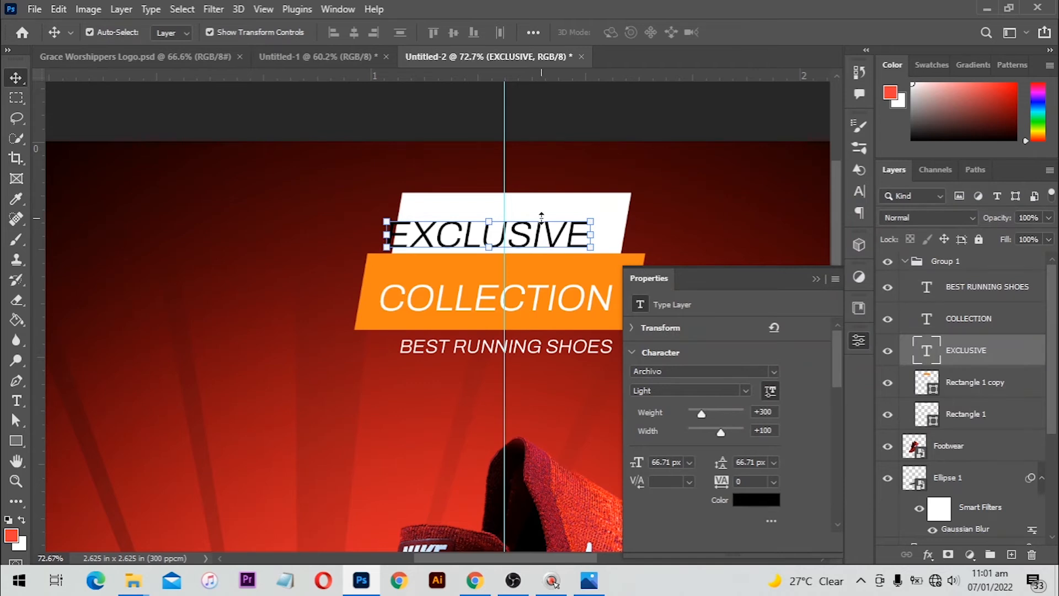
{"action": "key", "text": "ctrl+t"}
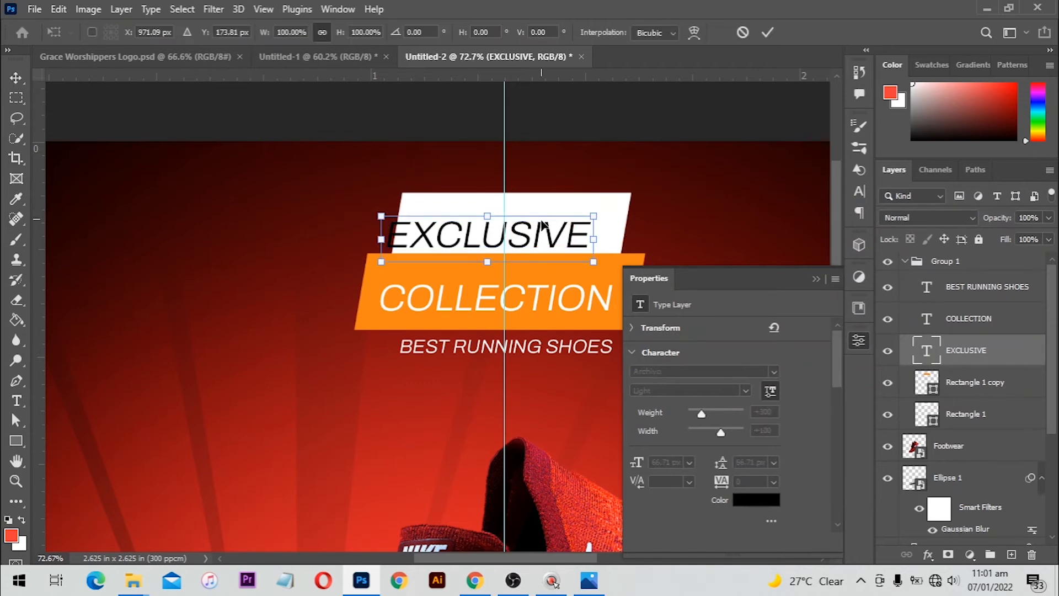
{"action": "left_click_drag", "start_coordinate": [545, 239], "coordinate": [565, 229]}
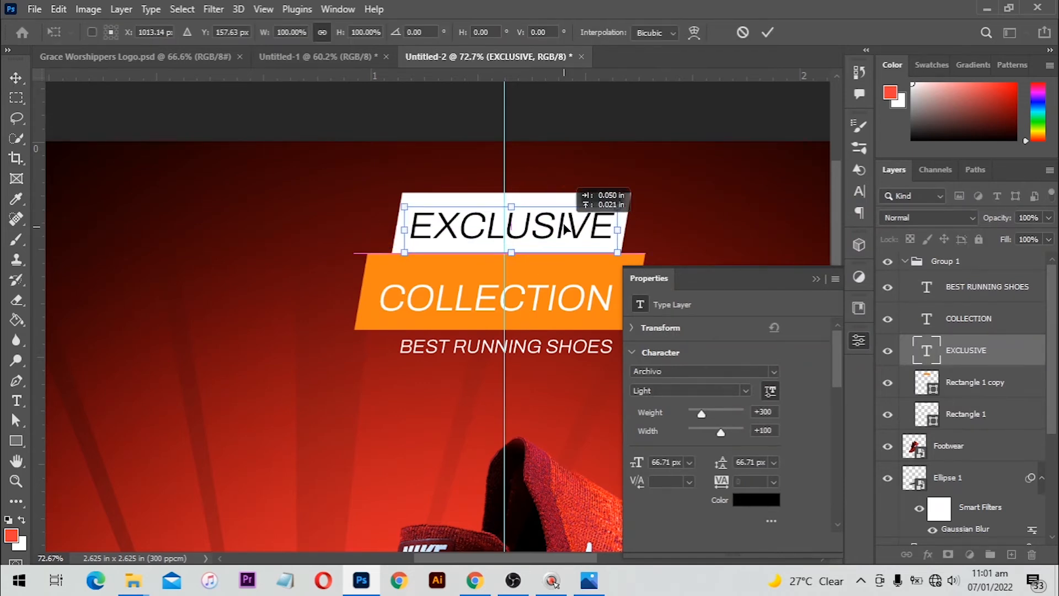
{"action": "left_click", "coordinate": [768, 32]}
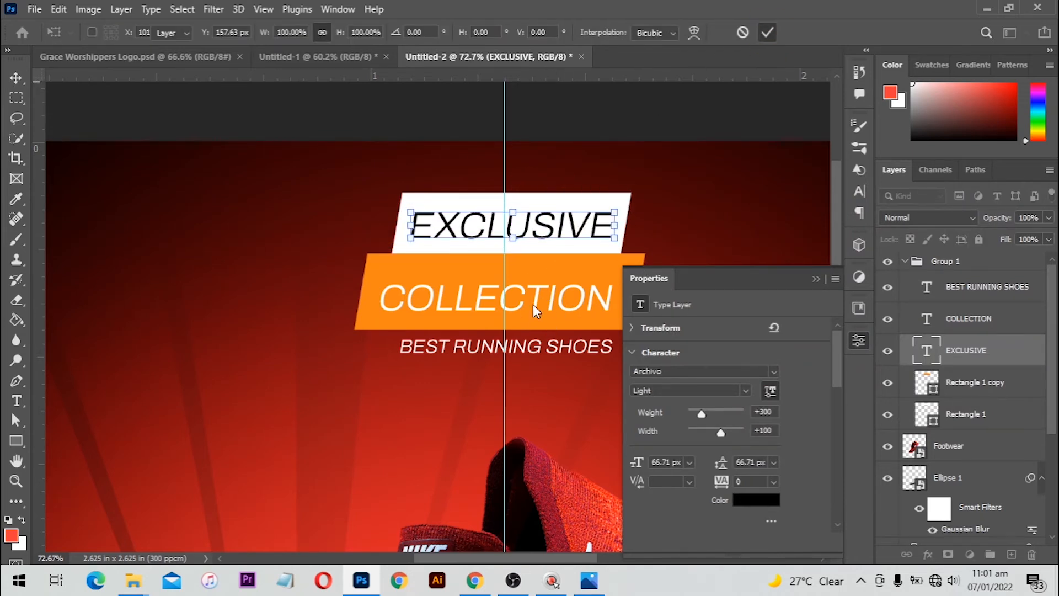
Set COLLECTION to the Black font weight and shrink it slightly
{"action": "left_click", "coordinate": [532, 300]}
{"action": "left_click", "coordinate": [746, 391]}
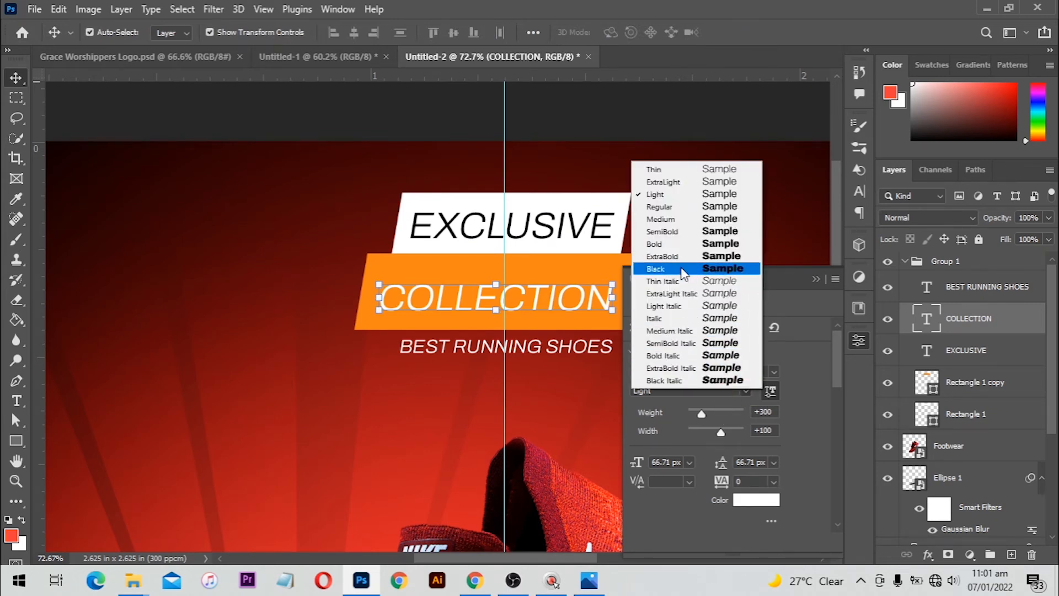
{"action": "left_click", "coordinate": [662, 268]}
{"action": "left_click", "coordinate": [636, 282]}
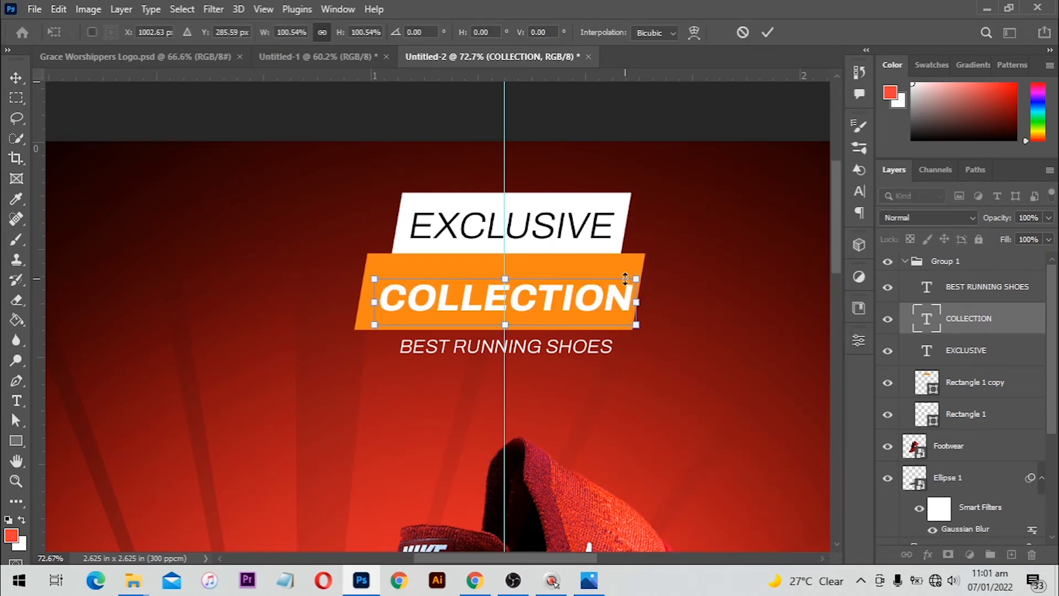
{"action": "left_click_drag", "start_coordinate": [633, 281], "coordinate": [565, 297]}
{"action": "key", "text": "Return"}
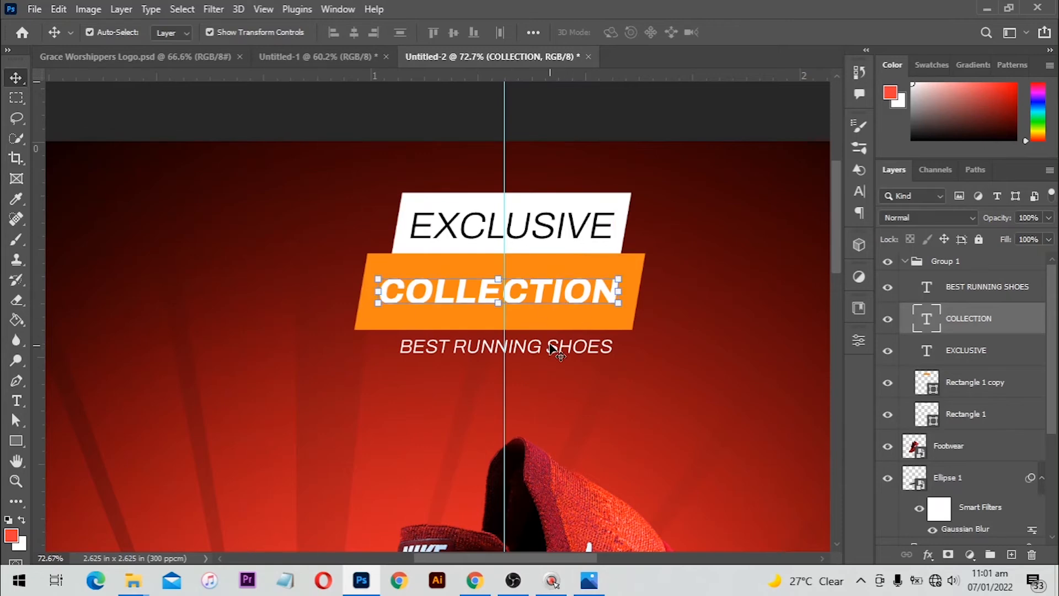
Scale EXCLUSIVE down to about 91% around its centre
{"action": "scroll", "coordinate": [572, 230], "scroll_direction": "up", "scroll_amount": 1}
{"action": "scroll", "coordinate": [544, 237], "scroll_direction": "down", "scroll_amount": 2}
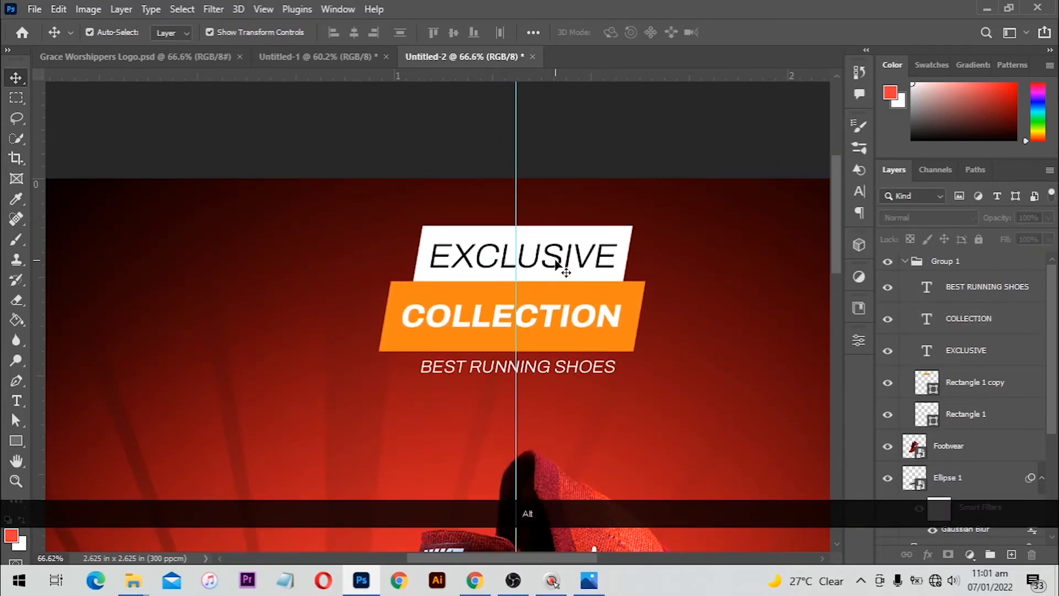
{"action": "left_click", "coordinate": [585, 255]}
{"action": "left_click_drag", "start_coordinate": [617, 239], "coordinate": [609, 240]}
{"action": "left_click", "coordinate": [568, 255]}
{"action": "scroll", "coordinate": [526, 293], "scroll_direction": "down", "scroll_amount": 6}
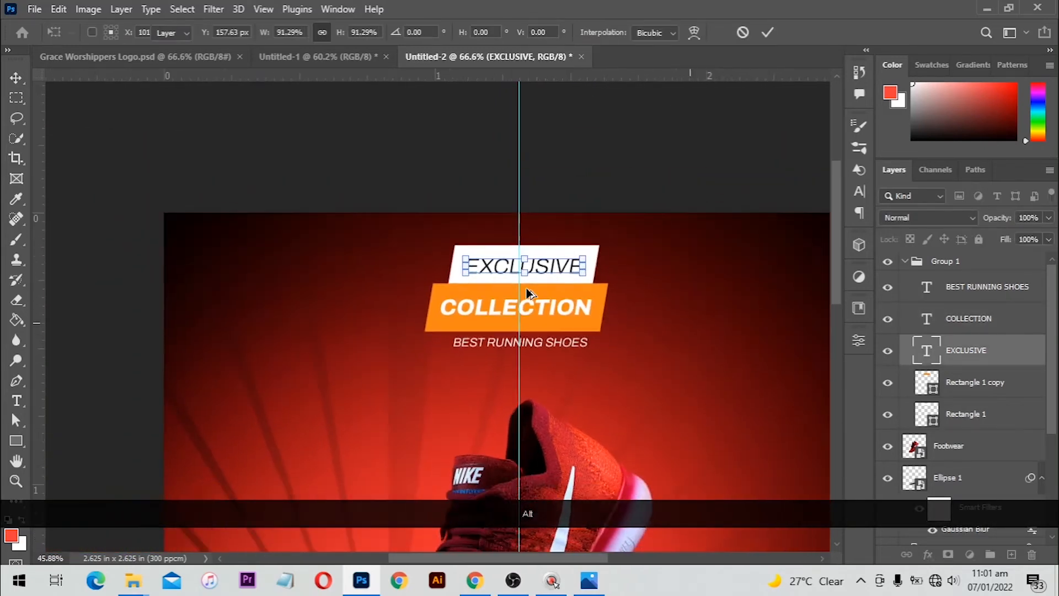
{"action": "key", "text": "Return"}
{"action": "scroll", "coordinate": [488, 223], "scroll_direction": "up", "scroll_amount": 1}
{"action": "scroll", "coordinate": [484, 210], "scroll_direction": "down", "scroll_amount": 1}
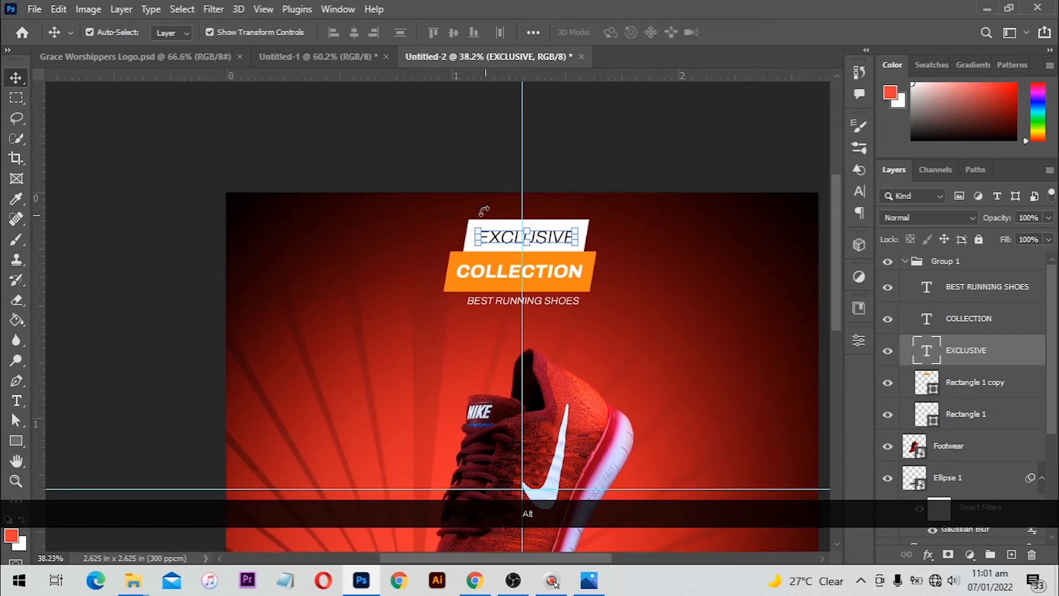
Centre the headline layers horizontally on the canvas
{"action": "left_click_drag", "start_coordinate": [480, 184], "coordinate": [550, 302]}
{"action": "key", "text": "ctrl+a"}
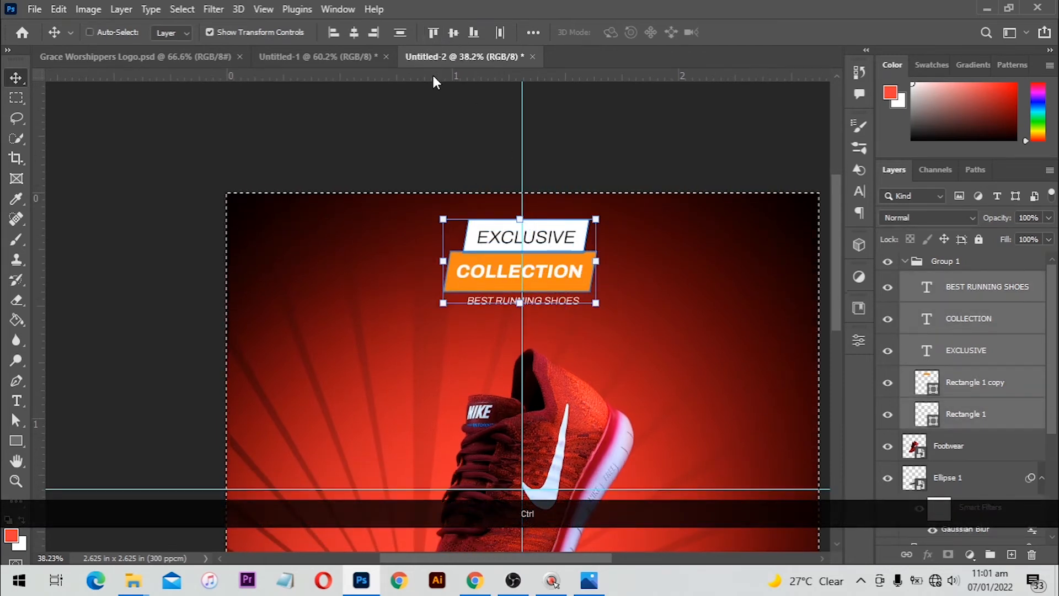
{"action": "left_click", "coordinate": [359, 37]}
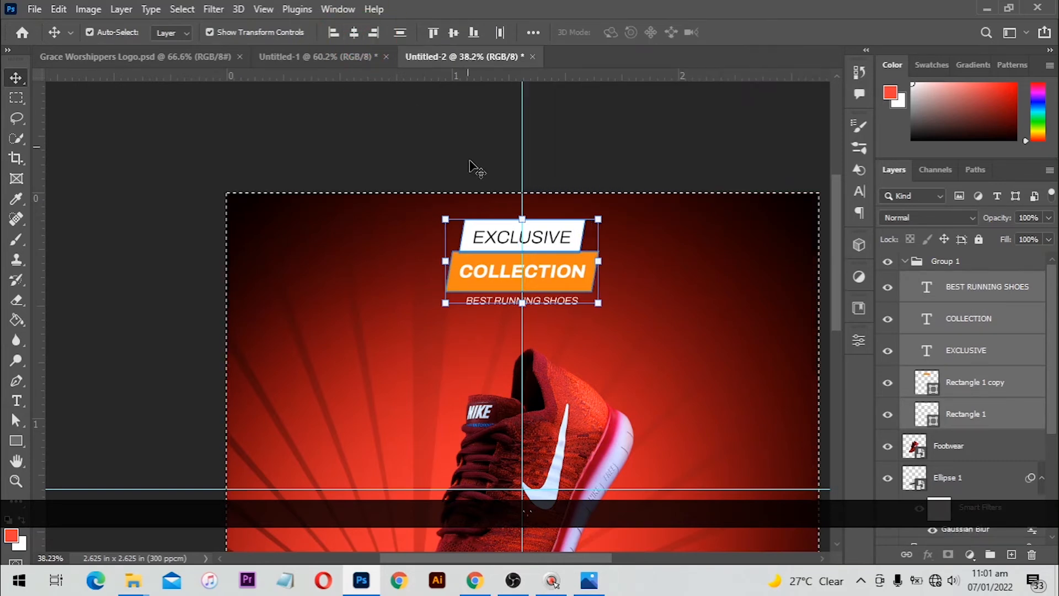
{"action": "key", "text": "ctrl+d"}
{"action": "scroll", "coordinate": [414, 213], "scroll_direction": "down", "scroll_amount": 1}
{"action": "scroll", "coordinate": [473, 220], "scroll_direction": "down", "scroll_amount": 1, "text": "alt"}
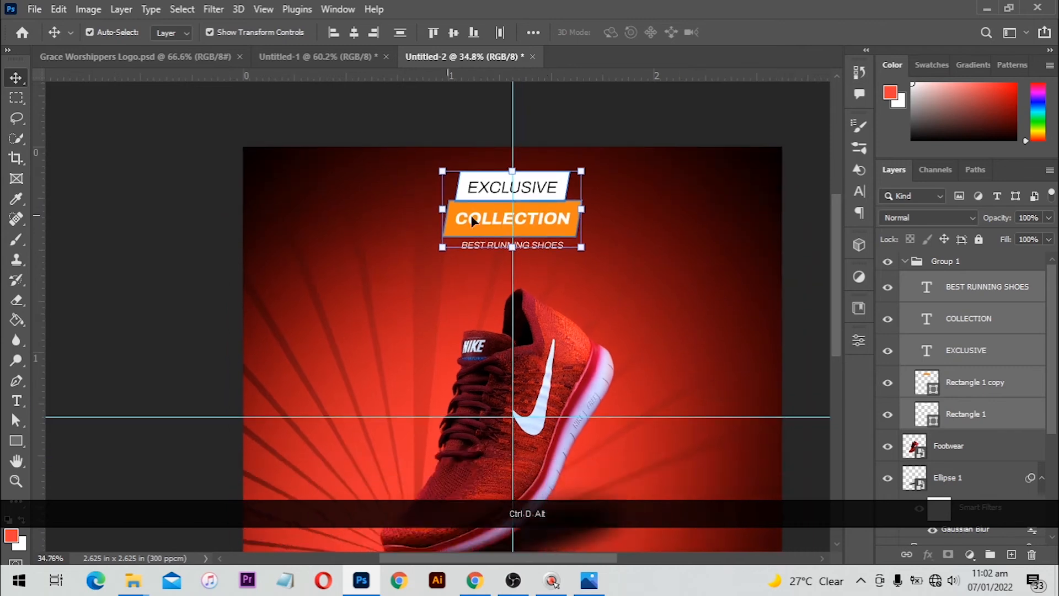
{"action": "scroll", "coordinate": [497, 222], "scroll_direction": "down", "scroll_amount": 2}
{"action": "scroll", "coordinate": [546, 226], "scroll_direction": "down", "scroll_amount": 8}
{"action": "scroll", "coordinate": [399, 349], "scroll_direction": "up", "scroll_amount": 5, "text": "alt"}
{"action": "left_click_drag", "start_coordinate": [403, 352], "coordinate": [419, 317]}
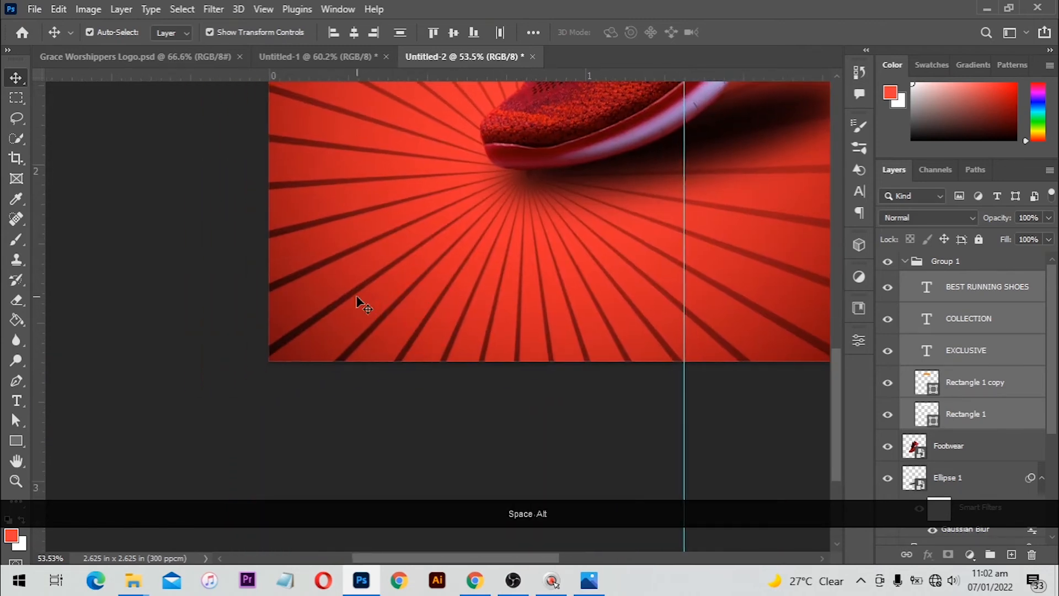
Draw an orange rectangle near the bottom left and round it into a pill
{"action": "scroll", "coordinate": [357, 297], "scroll_direction": "up", "scroll_amount": 5, "text": "alt"}
{"action": "left_click_drag", "start_coordinate": [526, 286], "coordinate": [387, 294]}
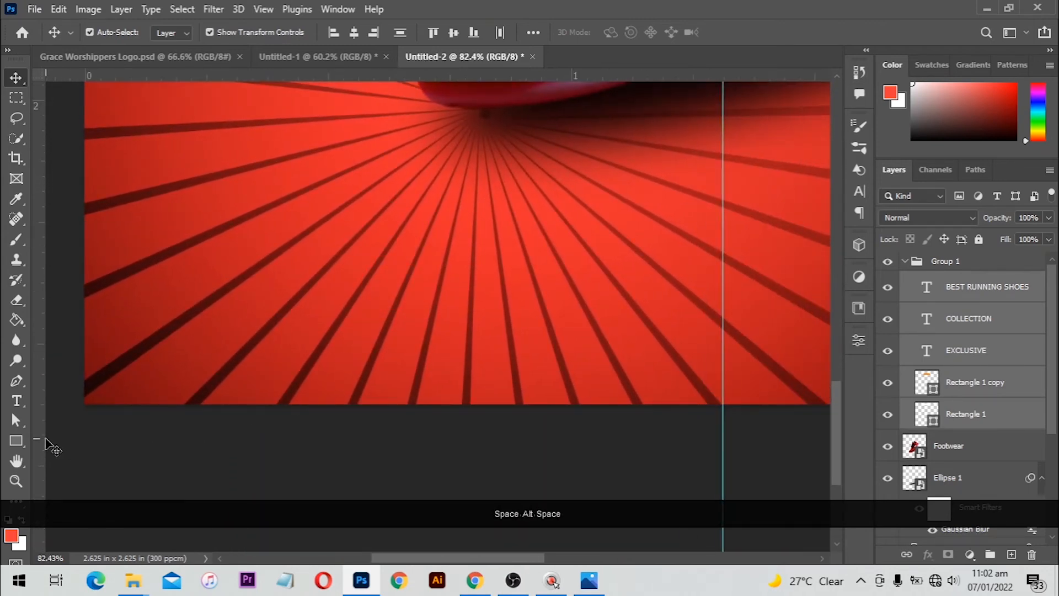
{"action": "left_click", "coordinate": [18, 443]}
{"action": "left_click", "coordinate": [71, 441]}
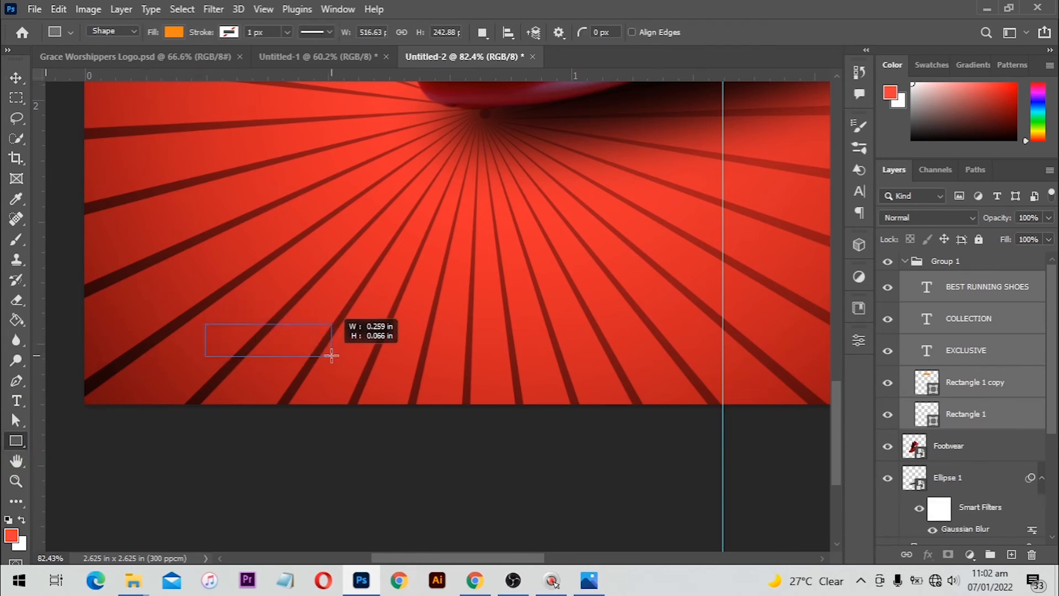
{"action": "left_click_drag", "start_coordinate": [331, 356], "coordinate": [338, 364]}
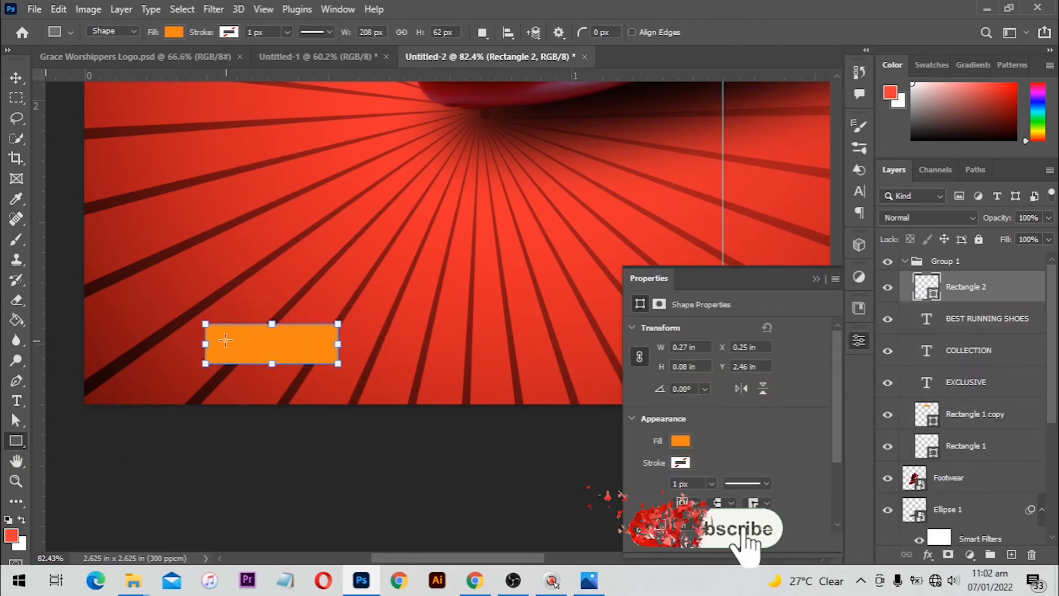
{"action": "scroll", "coordinate": [234, 355], "scroll_direction": "up", "scroll_amount": 2, "text": "alt"}
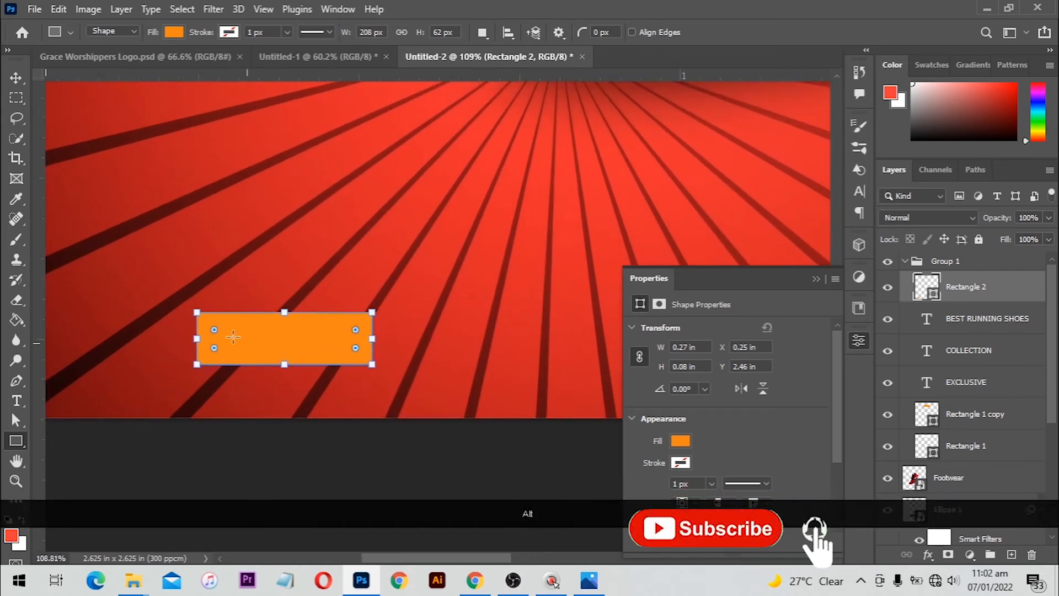
{"action": "left_click_drag", "start_coordinate": [249, 335], "coordinate": [276, 338]}
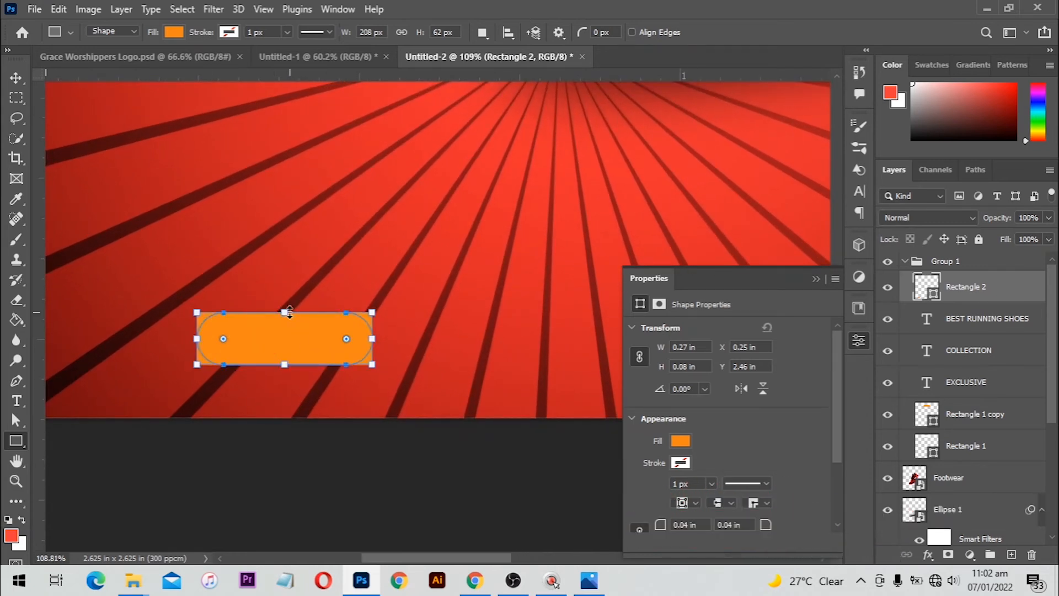
Type ORDER NOW on the pill in white
{"action": "key", "text": "v"}
{"action": "left_click", "coordinate": [302, 276]}
{"action": "key", "text": "t"}
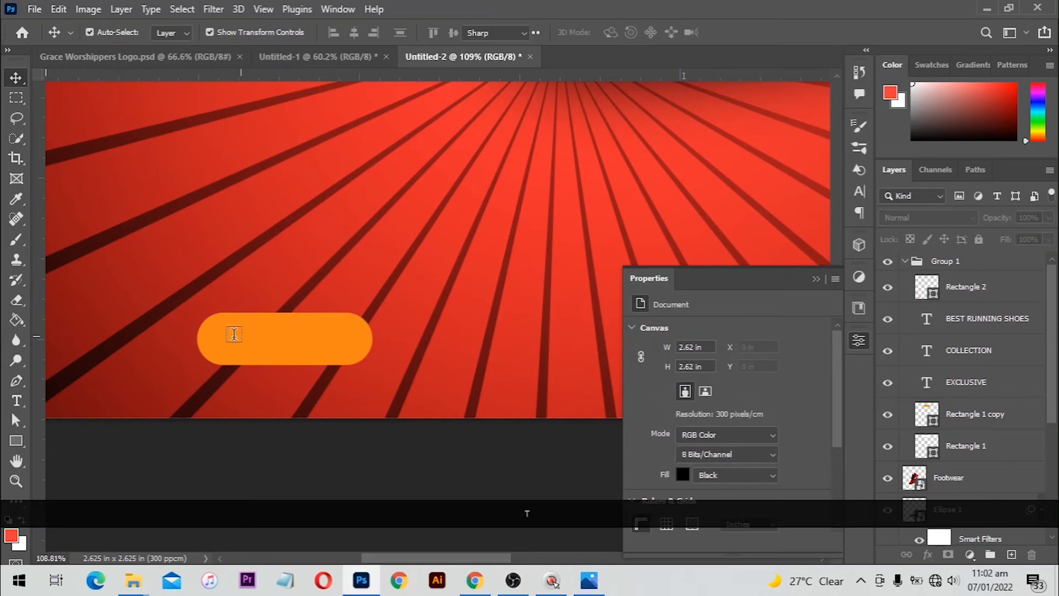
{"action": "left_click", "coordinate": [223, 347]}
{"action": "type", "text": "ORDER NOW"}
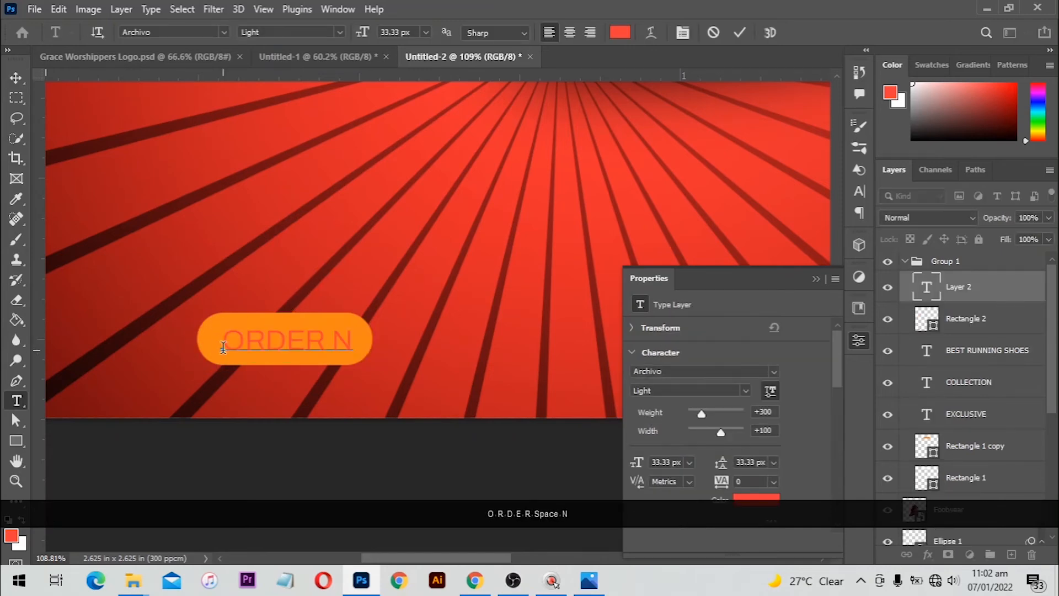
{"action": "key", "text": "ctrl+a"}
{"action": "left_click", "coordinate": [620, 32]}
{"action": "left_click_drag", "start_coordinate": [666, 252], "coordinate": [648, 207]}
{"action": "left_click", "coordinate": [999, 202]}
{"action": "left_click", "coordinate": [16, 78]}
{"action": "left_click", "coordinate": [321, 481]}
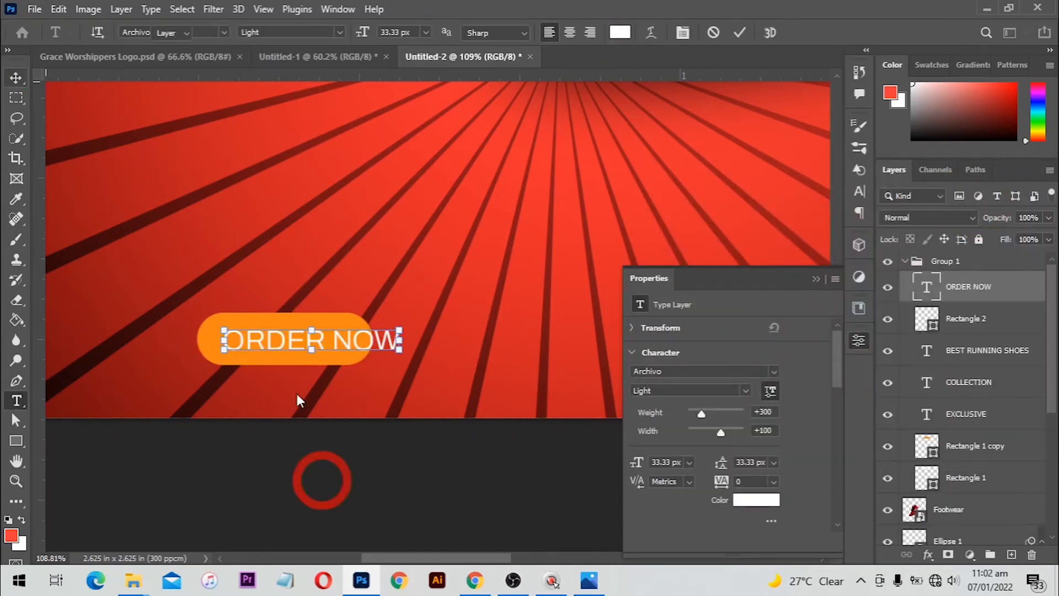
Widen the orange pill to fit the text and make ORDER NOW Bold
{"action": "left_click", "coordinate": [298, 358]}
{"action": "left_click_drag", "start_coordinate": [371, 339], "coordinate": [314, 339]}
{"action": "key", "text": "Return"}
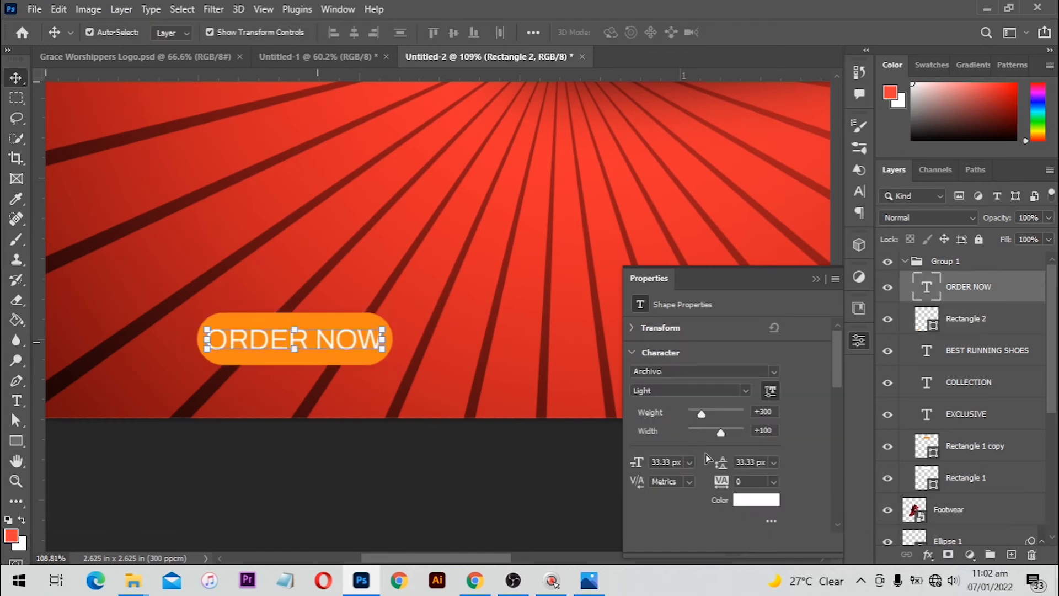
{"action": "left_click", "coordinate": [746, 391]}
{"action": "left_click", "coordinate": [702, 248]}
{"action": "left_click", "coordinate": [400, 277]}
Shrink the whole ORDER NOW button and move it left and up
{"action": "left_click", "coordinate": [353, 330]}
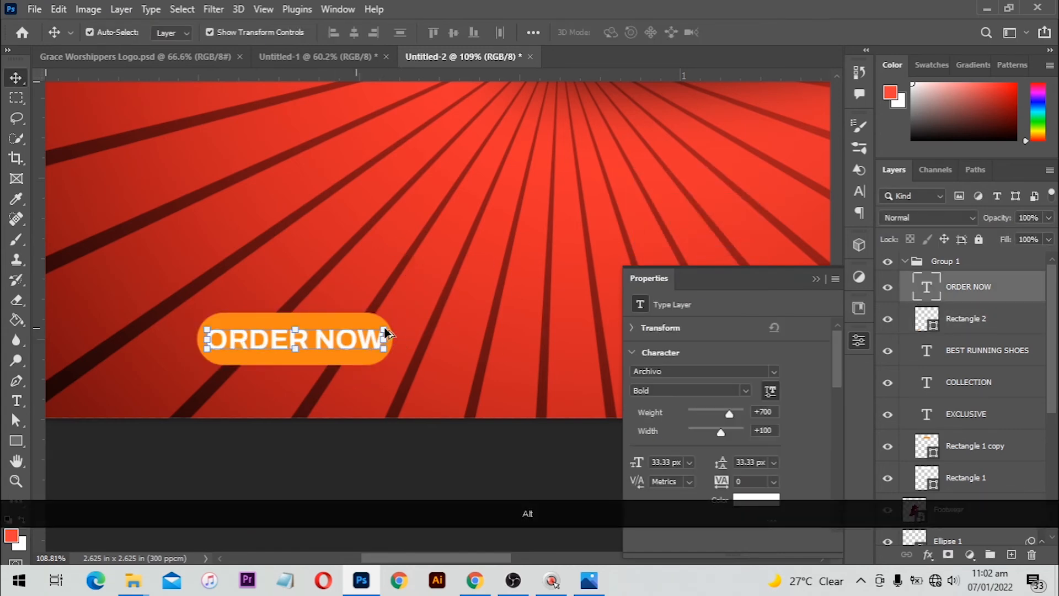
{"action": "left_click_drag", "start_coordinate": [385, 330], "coordinate": [376, 330]}
{"action": "left_click", "coordinate": [357, 334]}
{"action": "scroll", "coordinate": [357, 334], "scroll_direction": "down", "scroll_amount": 4}
{"action": "left_click_drag", "start_coordinate": [391, 383], "coordinate": [338, 312]}
{"action": "key", "text": "ctrl+z"}
{"action": "key", "text": "ctrl+z"}
{"action": "key", "text": "ctrl+z"}
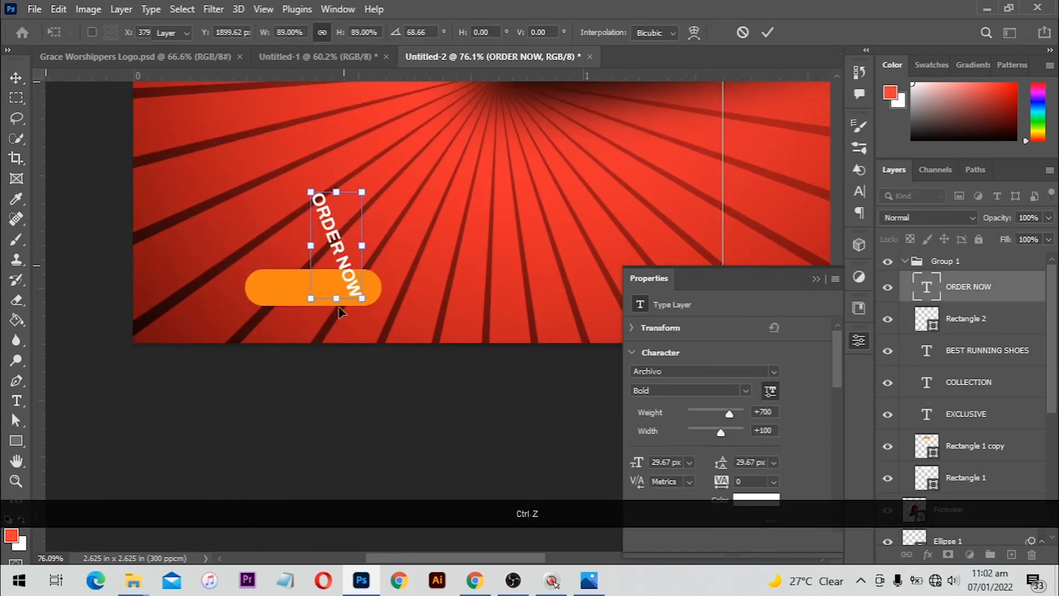
{"action": "left_click_drag", "start_coordinate": [336, 388], "coordinate": [377, 263]}
{"action": "left_click_drag", "start_coordinate": [360, 288], "coordinate": [319, 275]}
{"action": "key", "text": "Return"}
{"action": "scroll", "coordinate": [552, 269], "scroll_direction": "down", "scroll_amount": 1}
{"action": "left_click_drag", "start_coordinate": [556, 269], "coordinate": [412, 280]}
Duplicate the ORDER NOW text to the right and set the copy to Regular weight
{"action": "left_click", "coordinate": [407, 278]}
{"action": "scroll", "coordinate": [331, 265], "scroll_direction": "up", "scroll_amount": 1}
{"action": "left_click_drag", "start_coordinate": [330, 263], "coordinate": [293, 305]}
{"action": "left_click_drag", "start_coordinate": [132, 331], "coordinate": [309, 331]}
{"action": "left_click", "coordinate": [746, 391]}
{"action": "left_click", "coordinate": [712, 206]}
Retype the copy as yourwebsitelink.com with wider letter spacing and position it
{"action": "key", "text": "t"}
{"action": "left_click", "coordinate": [329, 333]}
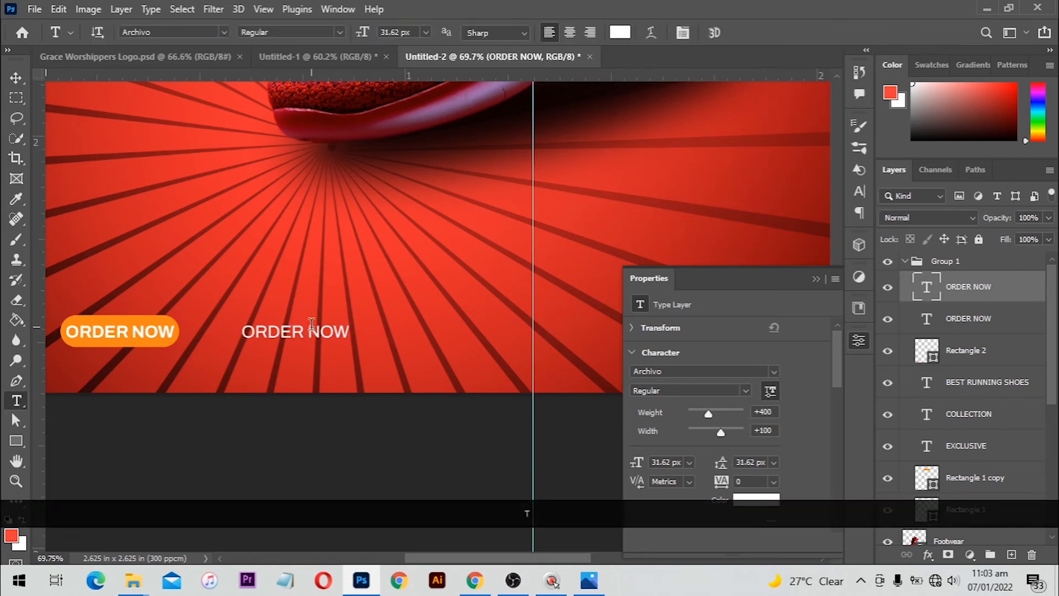
{"action": "key", "text": "ctrl+a"}
{"action": "left_click", "coordinate": [327, 340]}
{"action": "type", "text": "YOUR"}
{"action": "key", "text": "ctrl+a"}
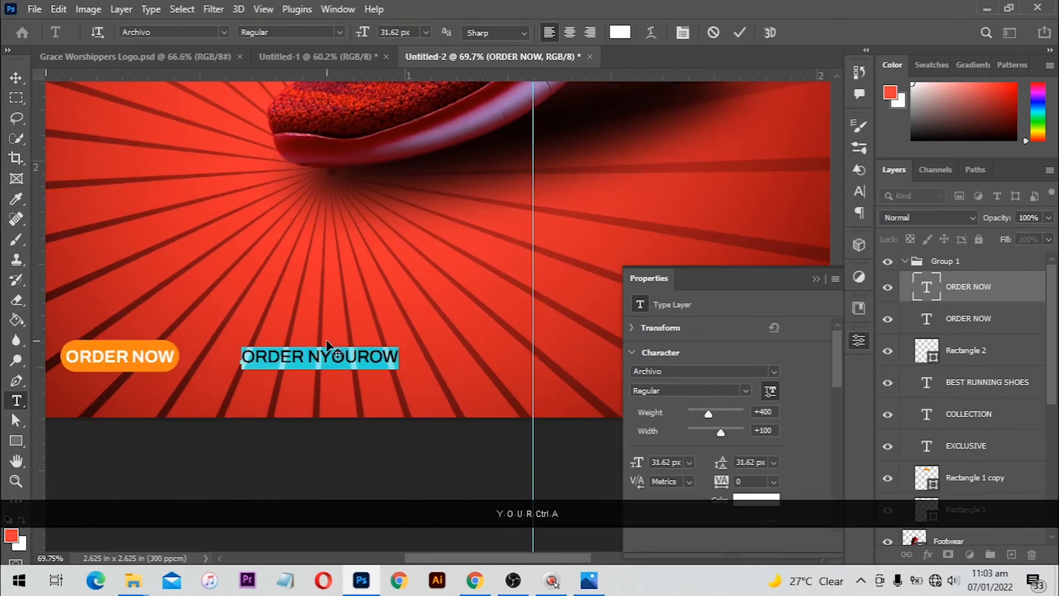
{"action": "key", "text": "Caps_Lock"}
{"action": "type", "text": "yourwebsitein"}
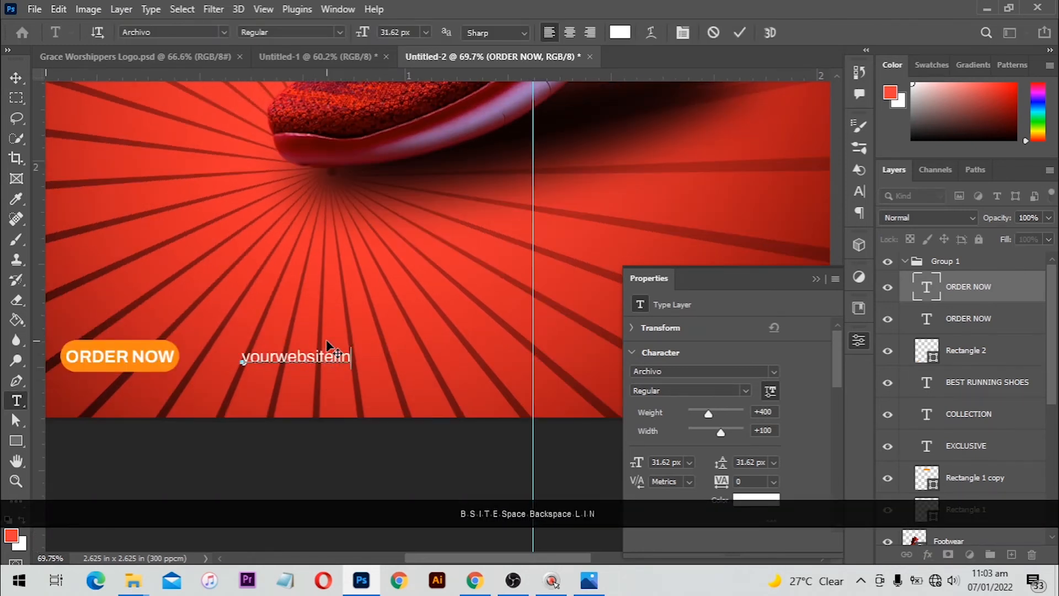
{"action": "key", "text": "ctrl+a"}
{"action": "key", "text": "alt+Right"}
{"action": "key", "text": "alt+Right"}
{"action": "key", "text": "alt+Right"}
{"action": "key", "text": "alt+Right"}
{"action": "key", "text": "KP_Enter"}
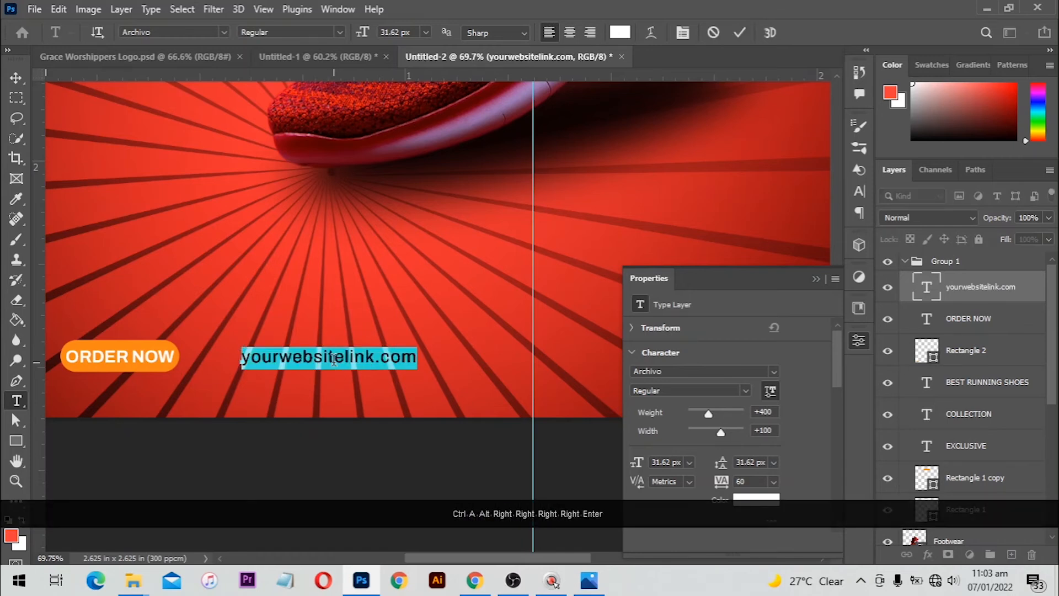
{"action": "key", "text": "v"}
{"action": "mouse_move", "coordinate": [362, 364]}
{"action": "left_mouse_down"}
{"action": "mouse_move", "coordinate": [470, 367]}
{"action": "mouse_move", "coordinate": [351, 362]}
{"action": "left_mouse_up"}
Copy ORDER NOW to the right side and replace it with a placeholder phone number
{"action": "scroll", "coordinate": [352, 361], "scroll_direction": "down", "scroll_amount": 2}
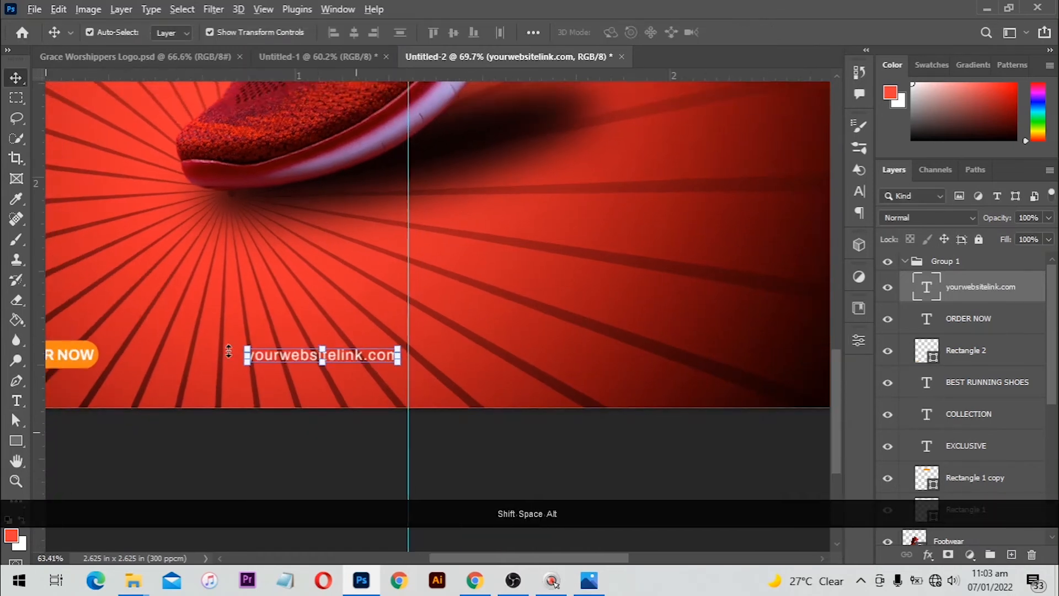
{"action": "left_click_drag", "start_coordinate": [62, 356], "coordinate": [616, 355]}
{"action": "key", "text": "t"}
{"action": "left_click", "coordinate": [612, 349]}
{"action": "key", "text": "ctrl+a"}
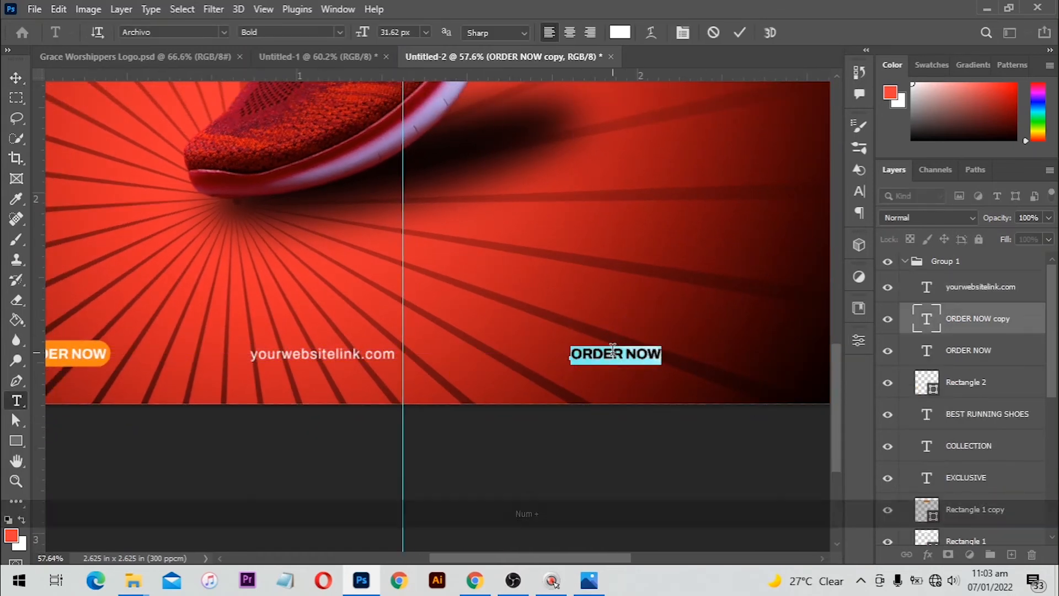
{"action": "type", "text": "12"}
{"action": "key", "text": "BackSpace"}
{"action": "key", "text": "BackSpace"}
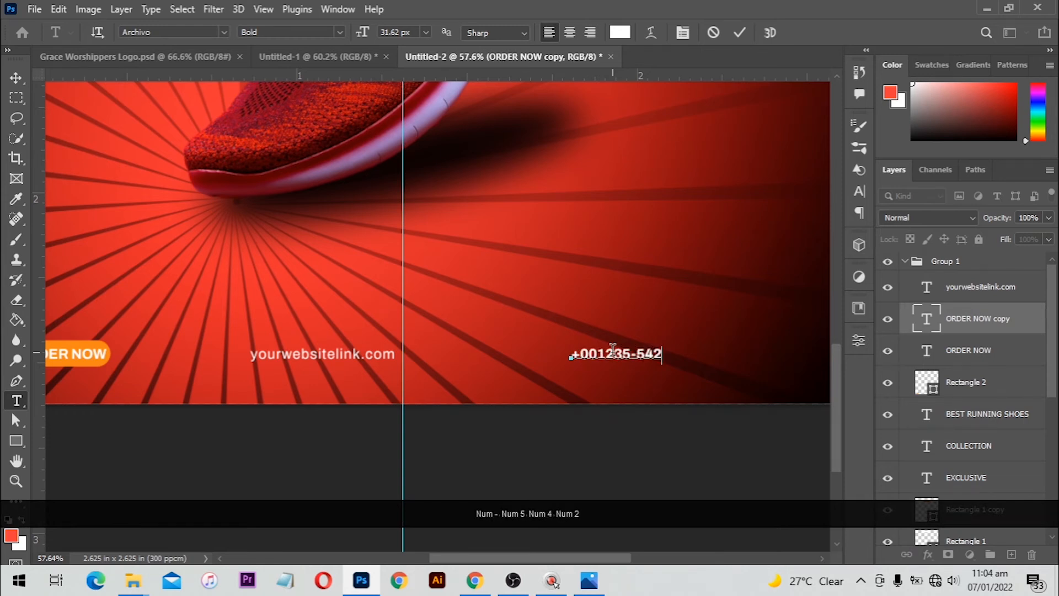
{"action": "type", "text": "+001235-5426-2542"}
{"action": "key", "text": "KP_Enter"}
Centre the website text horizontally on the canvas
{"action": "key", "text": "v"}
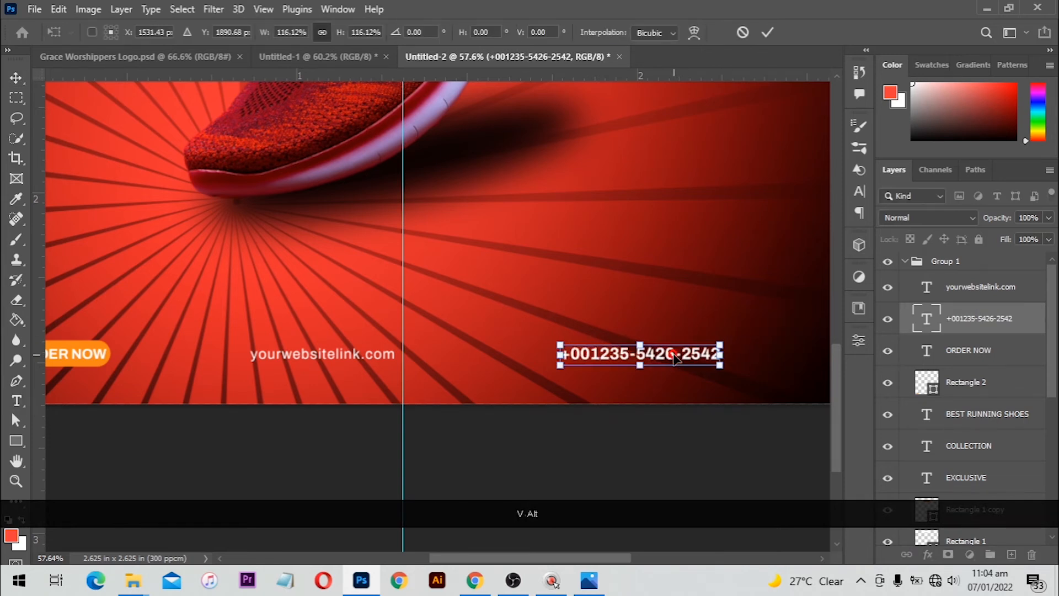
{"action": "scroll", "coordinate": [356, 350], "scroll_direction": "down", "scroll_amount": 3}
{"action": "left_click", "coordinate": [380, 369]}
{"action": "key", "text": "ctrl+a"}
{"action": "left_click", "coordinate": [354, 33]}
{"action": "key", "text": "ctrl+d"}
Nudge the phone number text slightly to the right
{"action": "left_click", "coordinate": [584, 371]}
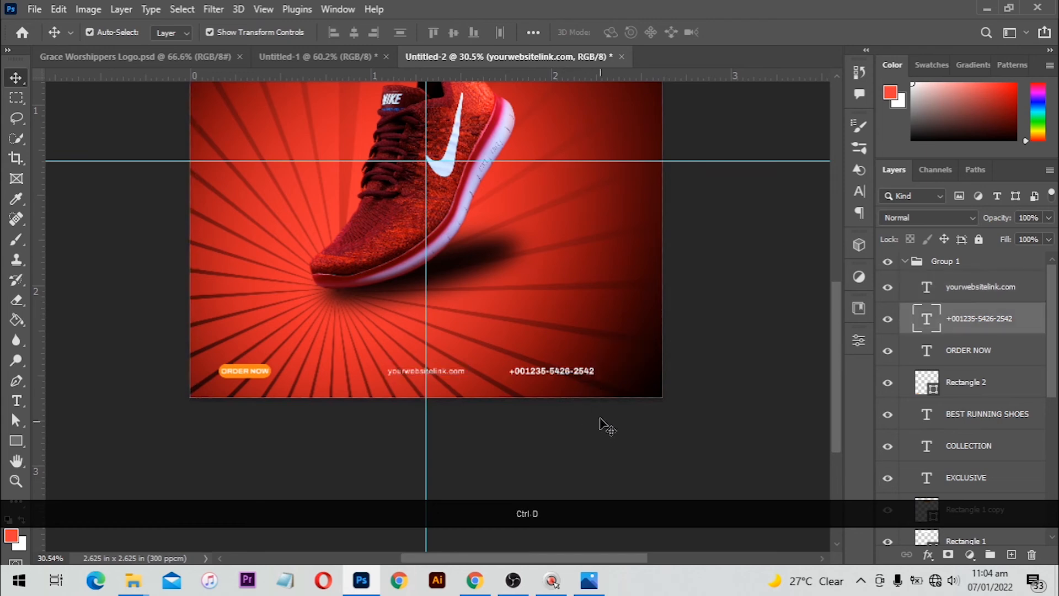
{"action": "left_click", "coordinate": [601, 425]}
{"action": "left_click_drag", "start_coordinate": [565, 371], "coordinate": [598, 370]}
{"action": "left_click", "coordinate": [720, 321]}
{"action": "scroll", "coordinate": [549, 392], "scroll_direction": "down", "scroll_amount": 2}
{"action": "scroll", "coordinate": [320, 267], "scroll_direction": "up", "scroll_amount": 5}
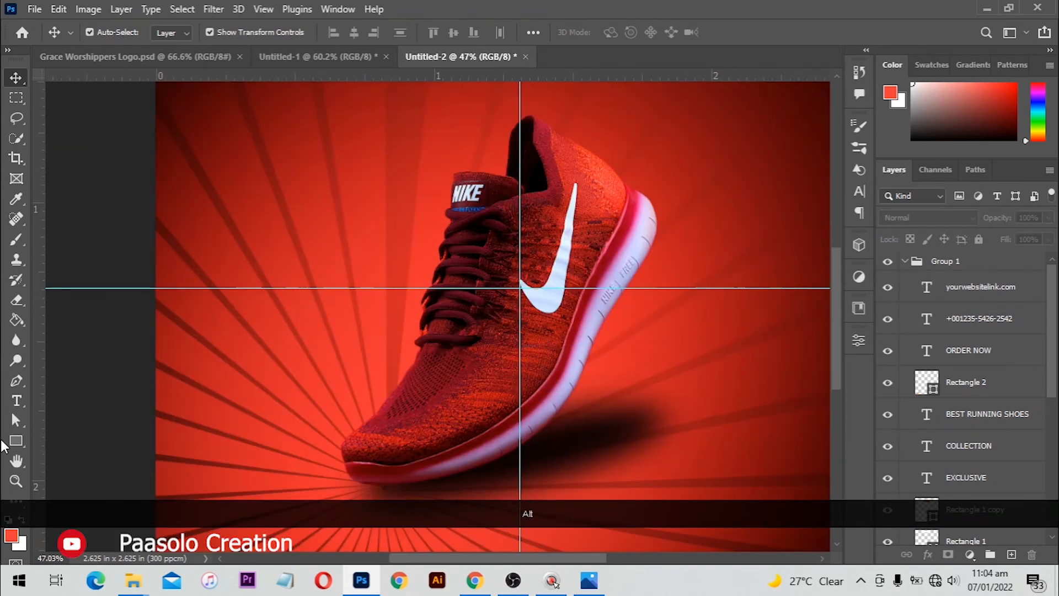
Draw a small orange-filled circle to the left of the sneaker
{"action": "left_click", "coordinate": [17, 441]}
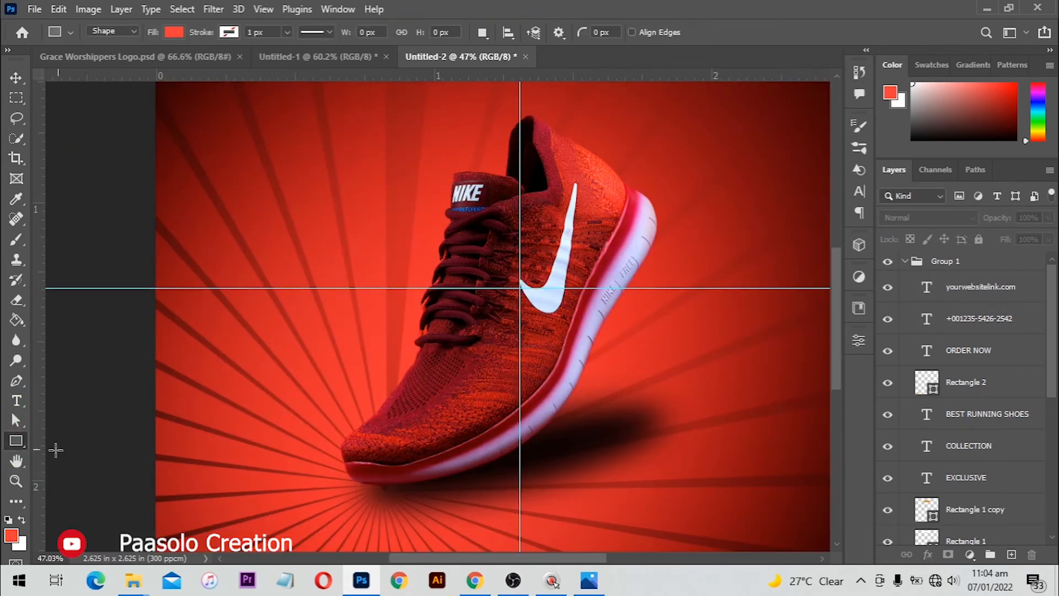
{"action": "right_click", "coordinate": [21, 447]}
{"action": "left_click", "coordinate": [61, 456]}
{"action": "left_click_drag", "start_coordinate": [284, 267], "coordinate": [336, 328]}
{"action": "scroll", "coordinate": [325, 318], "scroll_direction": "up", "scroll_amount": 1}
{"action": "left_click", "coordinate": [684, 443]}
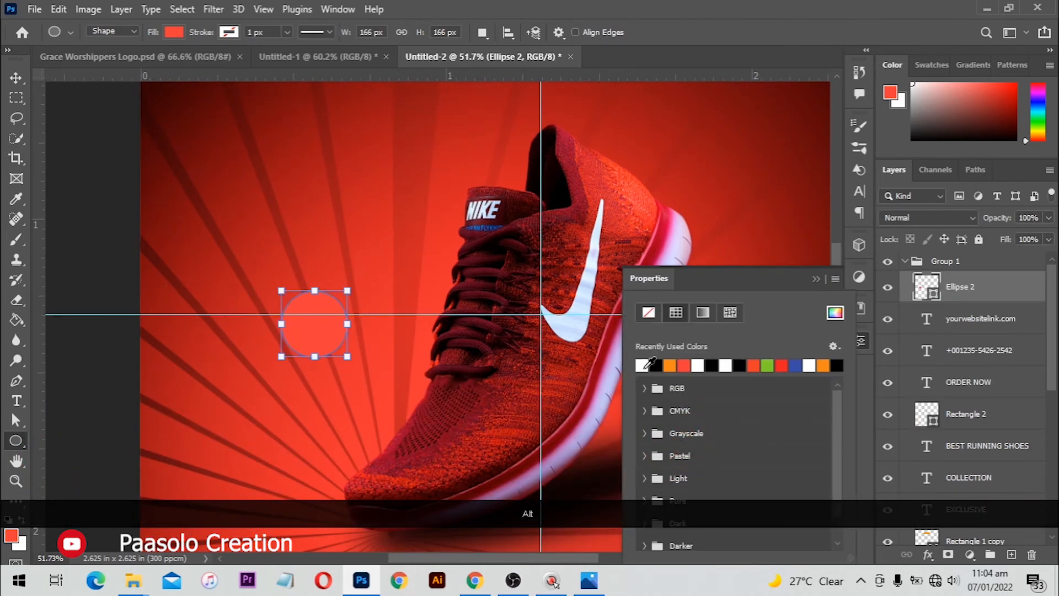
{"action": "left_click", "coordinate": [643, 365]}
{"action": "key", "text": "v"}
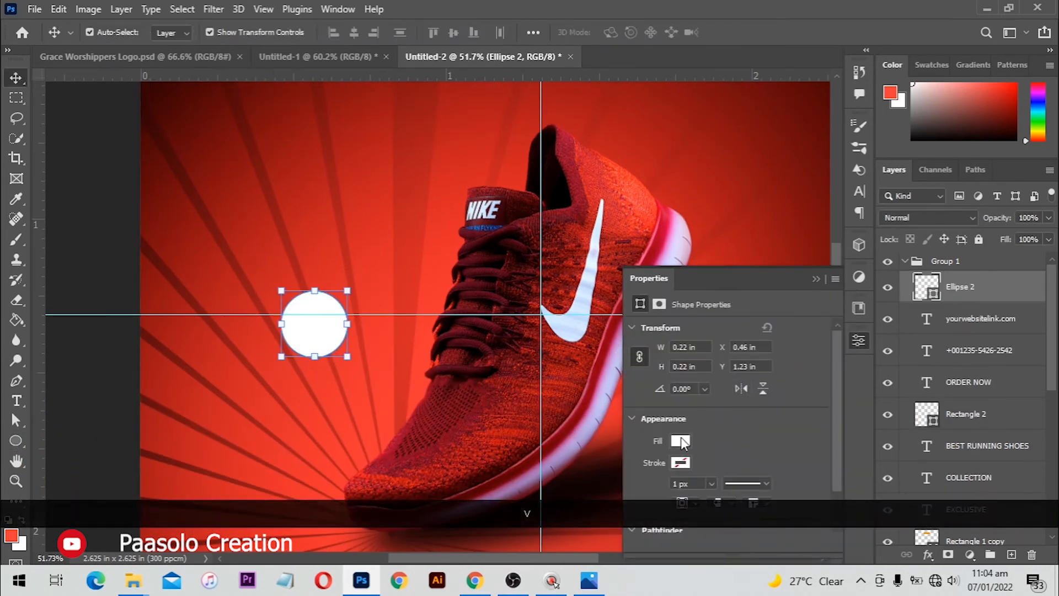
{"action": "left_click", "coordinate": [681, 441]}
{"action": "left_click", "coordinate": [671, 367]}
{"action": "left_click", "coordinate": [82, 179]}
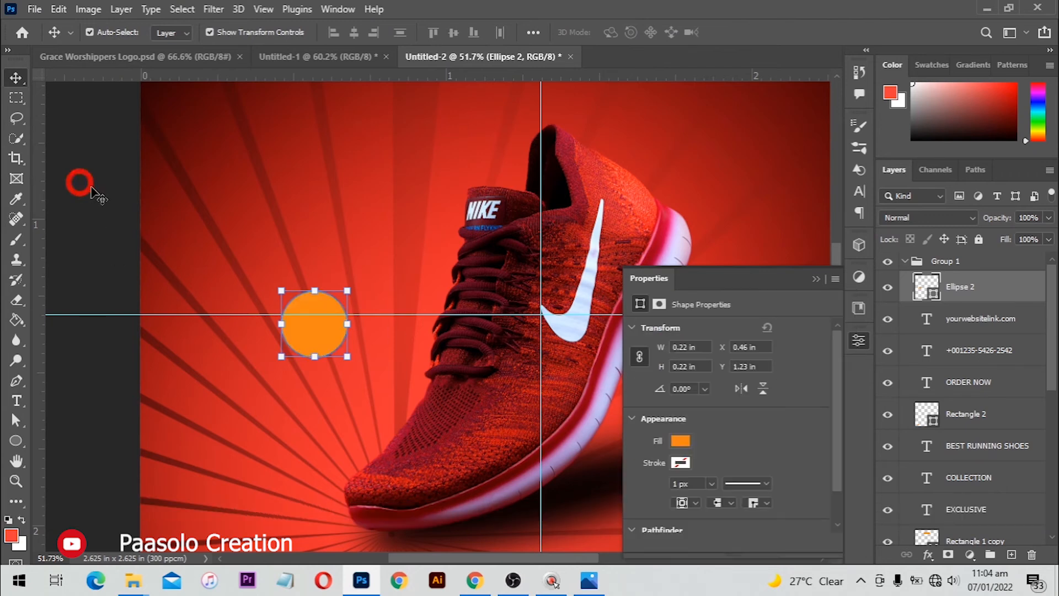
{"action": "left_click_drag", "start_coordinate": [331, 327], "coordinate": [326, 354]}
Add white '50% OFF' text on the circle, enlarged and centred
{"action": "scroll", "coordinate": [347, 291], "scroll_direction": "up", "scroll_amount": 1}
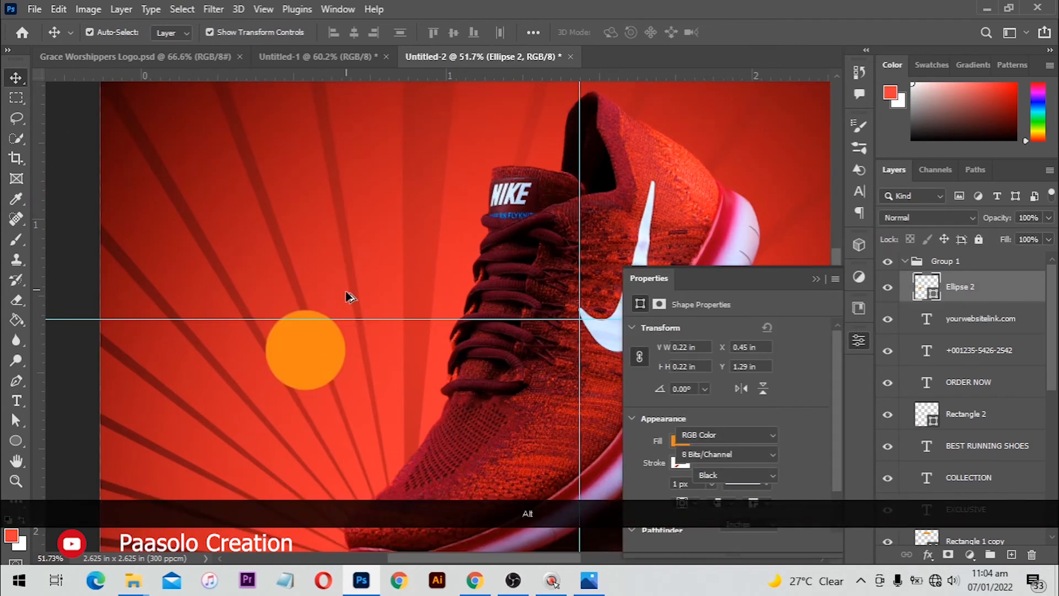
{"action": "scroll", "coordinate": [331, 303], "scroll_direction": "up", "scroll_amount": 2}
{"action": "key", "text": "t"}
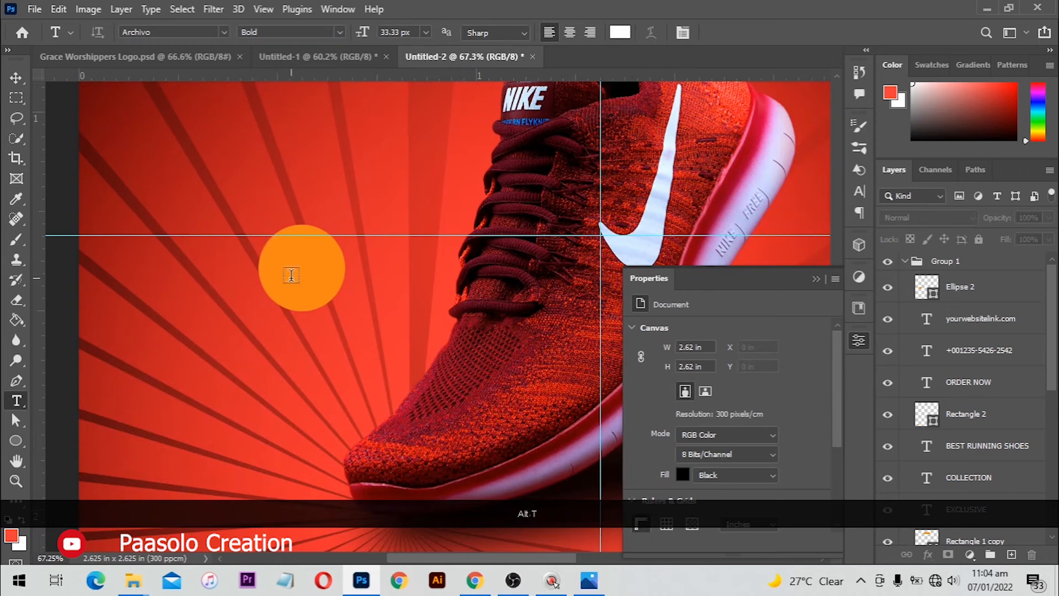
{"action": "left_click", "coordinate": [292, 275]}
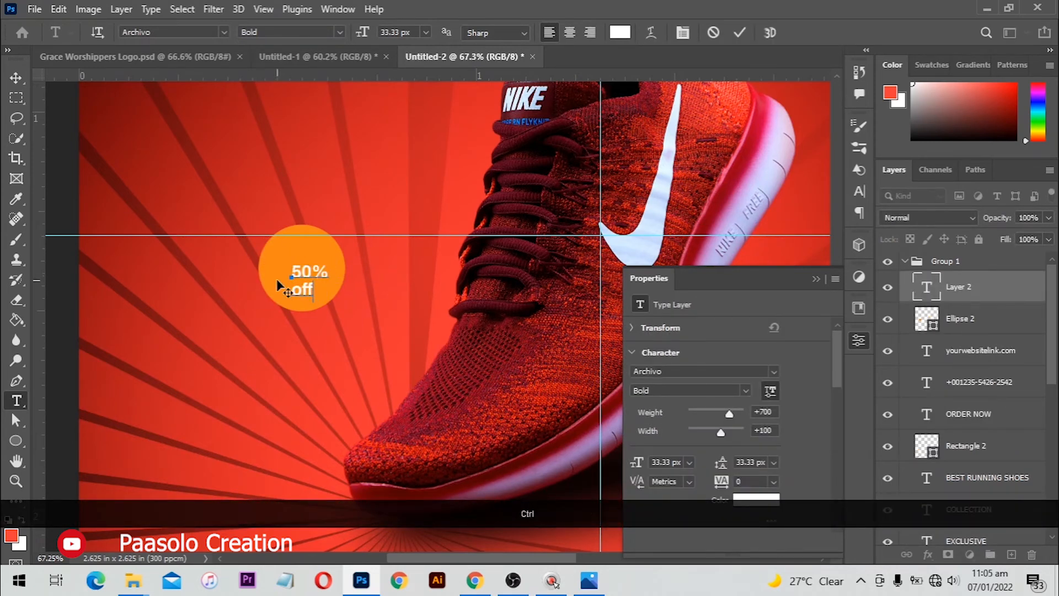
{"action": "left_click_drag", "start_coordinate": [297, 291], "coordinate": [337, 253]}
{"action": "key", "text": "Caps_Lock"}
{"action": "type", "text": "OFFv"}
{"action": "left_click_drag", "start_coordinate": [313, 296], "coordinate": [305, 283]}
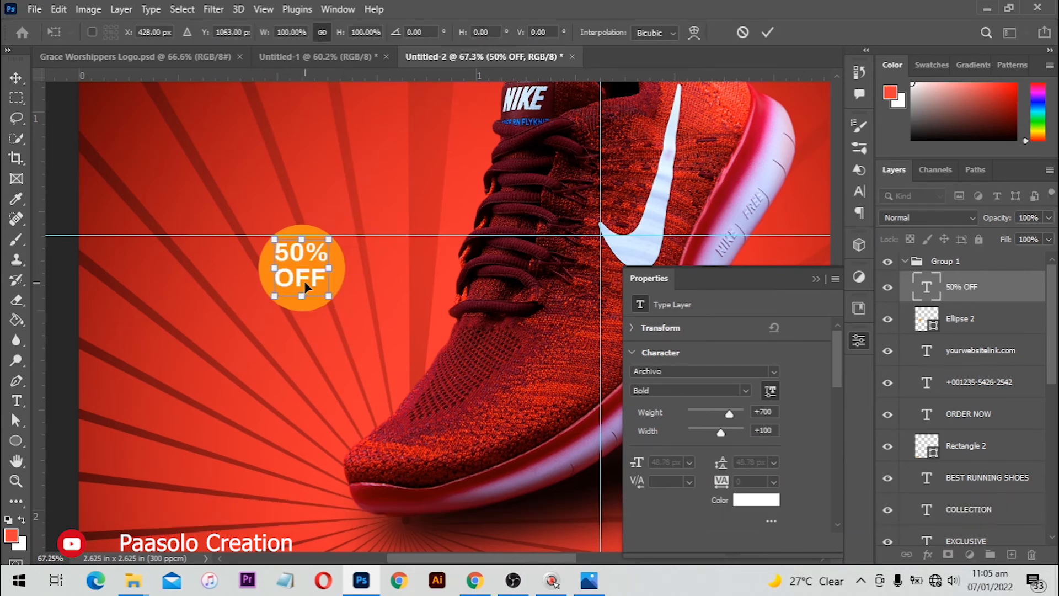
{"action": "key", "text": "Return"}
Select the badge text and circle, then place the curved arrow image onto the poster
{"action": "left_click_drag", "start_coordinate": [248, 220], "coordinate": [310, 275]}
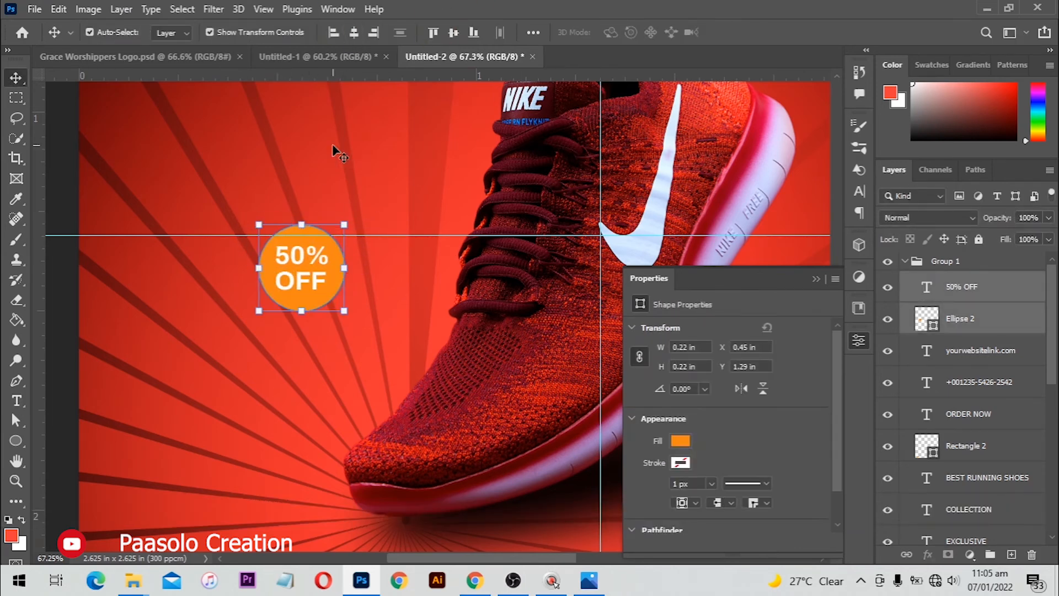
{"action": "scroll", "coordinate": [462, 255], "scroll_direction": "down", "scroll_amount": 2}
{"action": "left_click_drag", "start_coordinate": [462, 256], "coordinate": [346, 236]}
Shrink the curved arrow to about 4.77%, rotate it roughly 170°, and set it below the badge
{"action": "scroll", "coordinate": [509, 232], "scroll_direction": "up", "scroll_amount": 2}
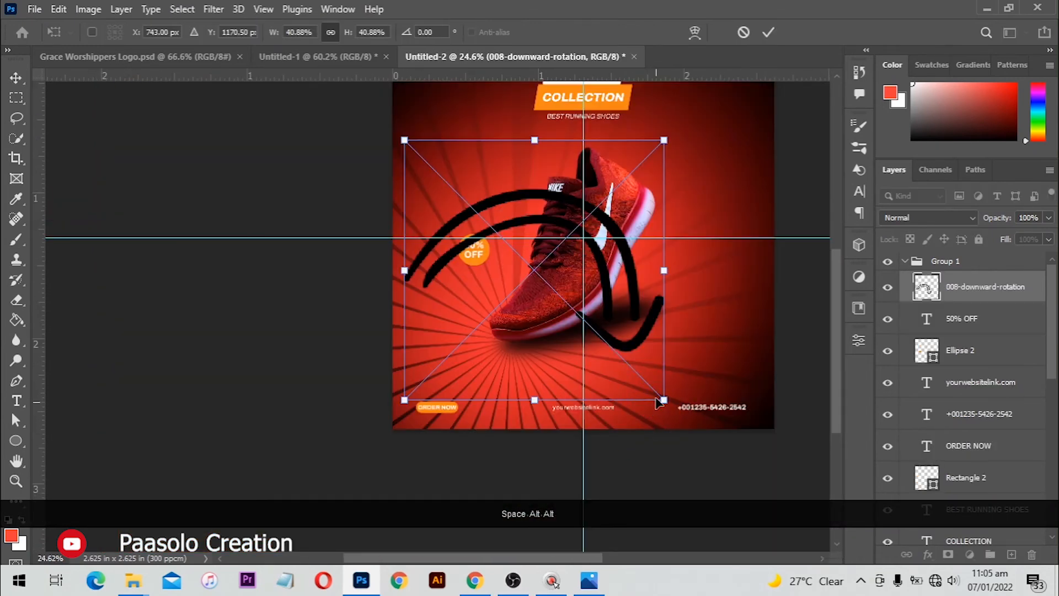
{"action": "left_click_drag", "start_coordinate": [665, 139], "coordinate": [577, 227]}
{"action": "scroll", "coordinate": [574, 231], "scroll_direction": "up", "scroll_amount": 1}
{"action": "scroll", "coordinate": [574, 230], "scroll_direction": "up", "scroll_amount": 2}
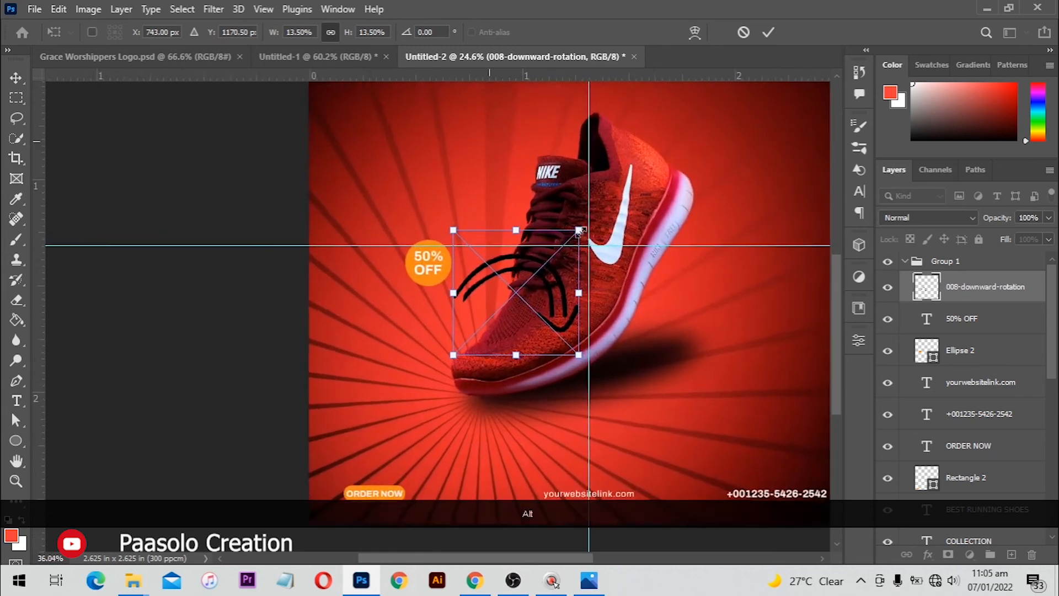
{"action": "left_click_drag", "start_coordinate": [588, 309], "coordinate": [463, 485]}
{"action": "left_click_drag", "start_coordinate": [553, 297], "coordinate": [437, 398]}
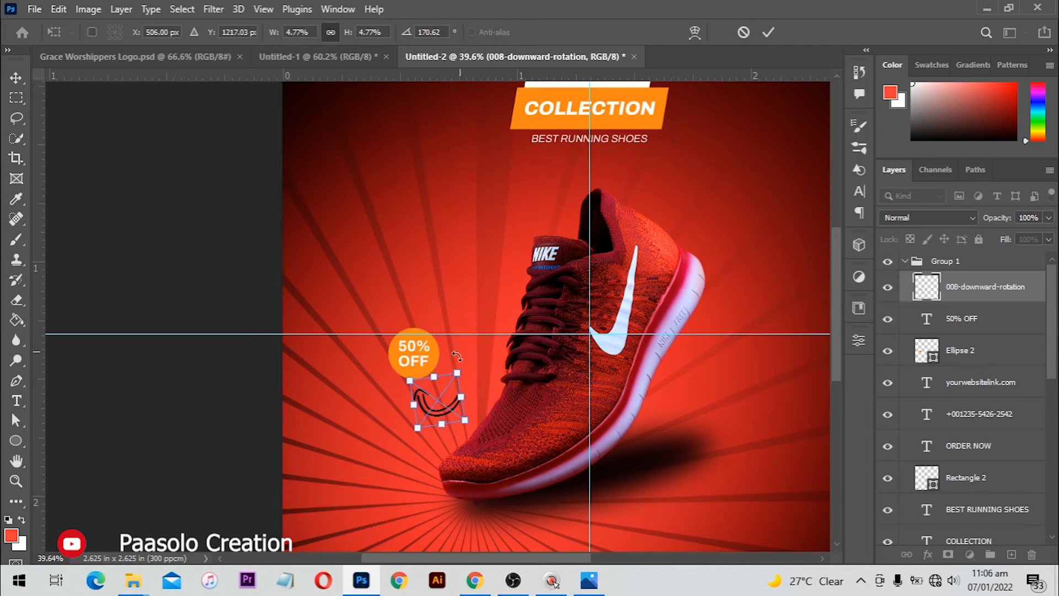
{"action": "key", "text": "Return"}
Apply a white #ffffff Color Overlay effect to the curved arrow layer
{"action": "left_click", "coordinate": [928, 555]}
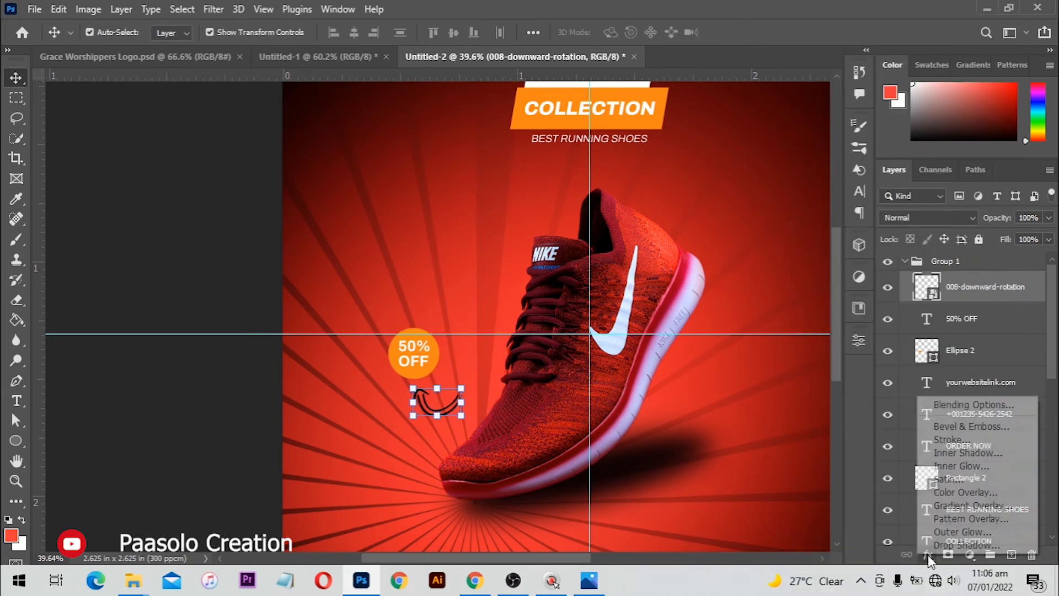
{"action": "left_click", "coordinate": [966, 492]}
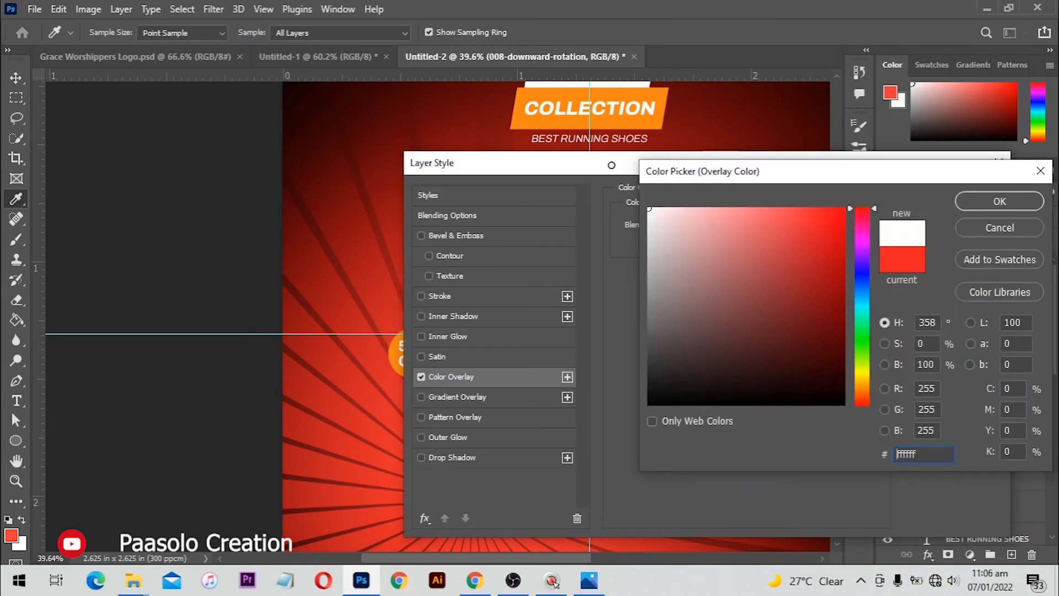
{"action": "left_click", "coordinate": [994, 201]}
{"action": "left_click", "coordinate": [943, 194]}
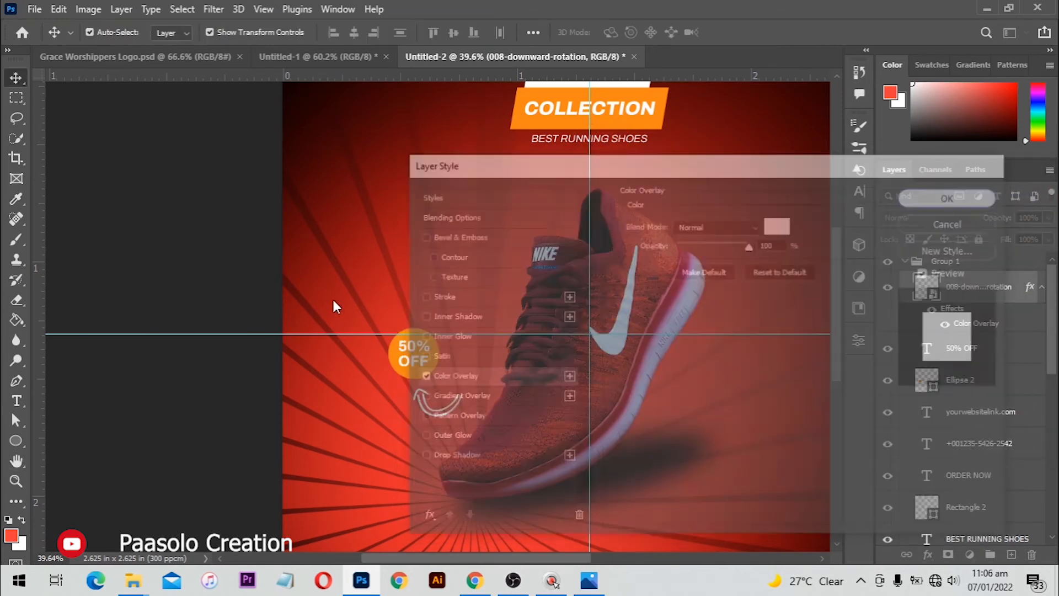
{"action": "left_click", "coordinate": [249, 283]}
{"action": "left_click_drag", "start_coordinate": [662, 298], "coordinate": [571, 236]}
{"action": "scroll", "coordinate": [545, 254], "scroll_direction": "down", "scroll_amount": 2}
{"action": "scroll", "coordinate": [515, 224], "scroll_direction": "down", "scroll_amount": 1}
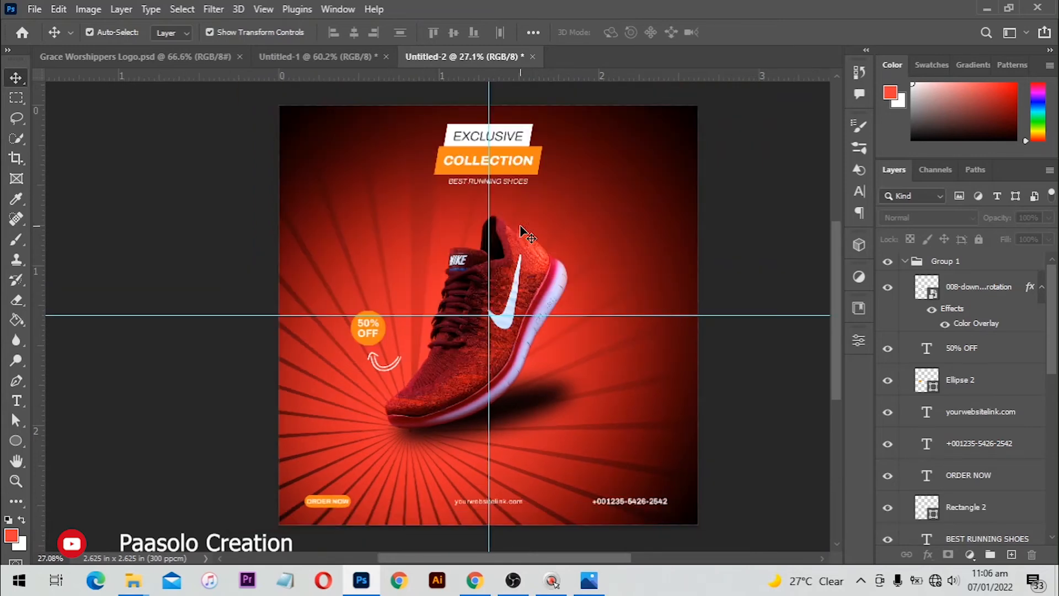
{"action": "scroll", "coordinate": [301, 113], "scroll_direction": "up", "scroll_amount": 4}
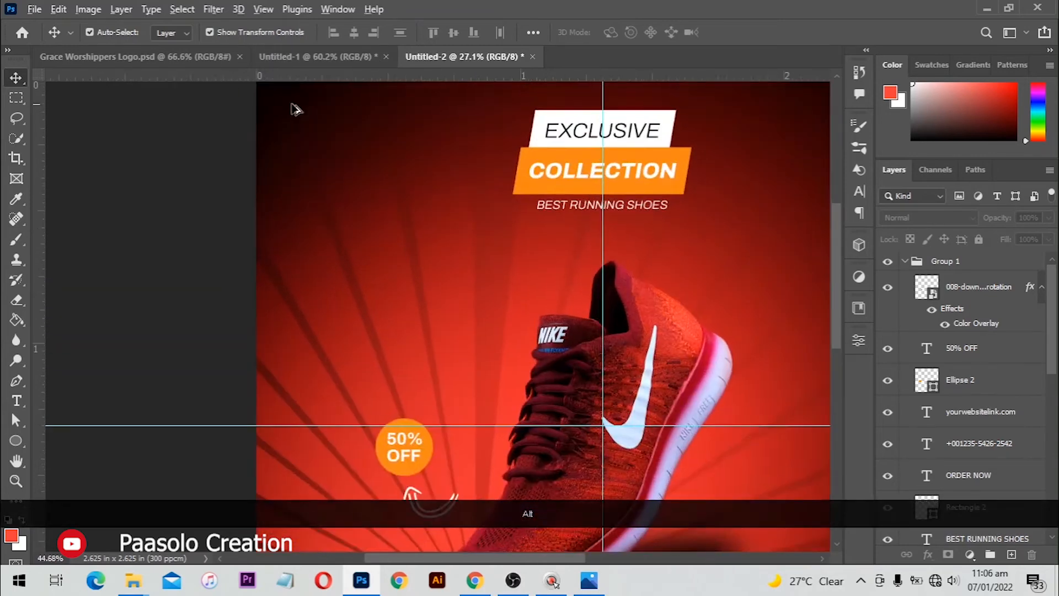
Type the 'YOUR LOGO HERE' text on separate lines at the poster's top left
{"action": "left_click_drag", "start_coordinate": [341, 120], "coordinate": [358, 222]}
{"action": "key", "text": "t"}
{"action": "left_click", "coordinate": [358, 237]}
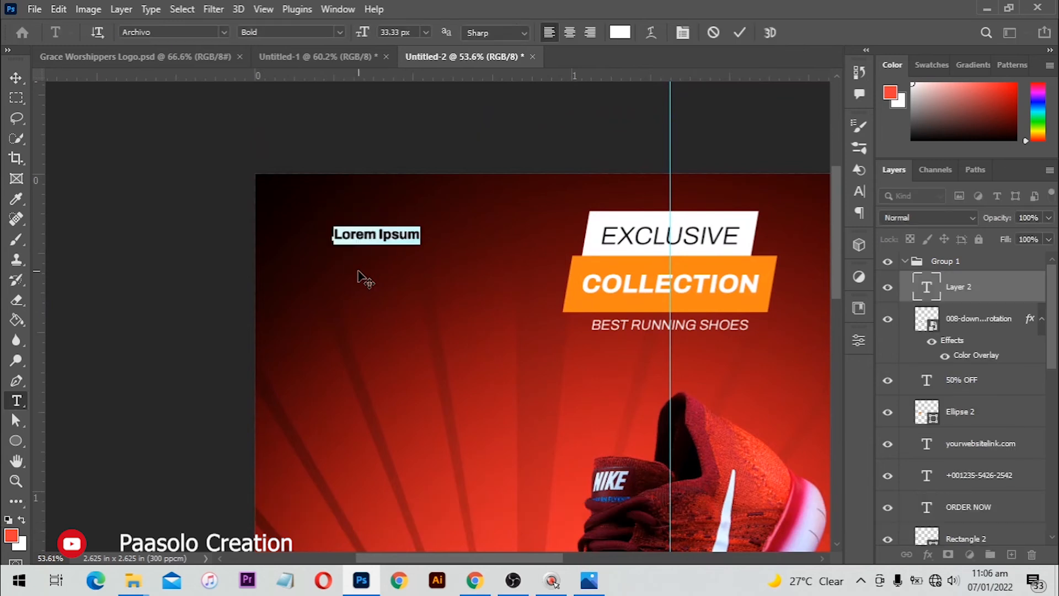
{"action": "type", "text": "yOUR"}
{"action": "key", "text": "Return"}
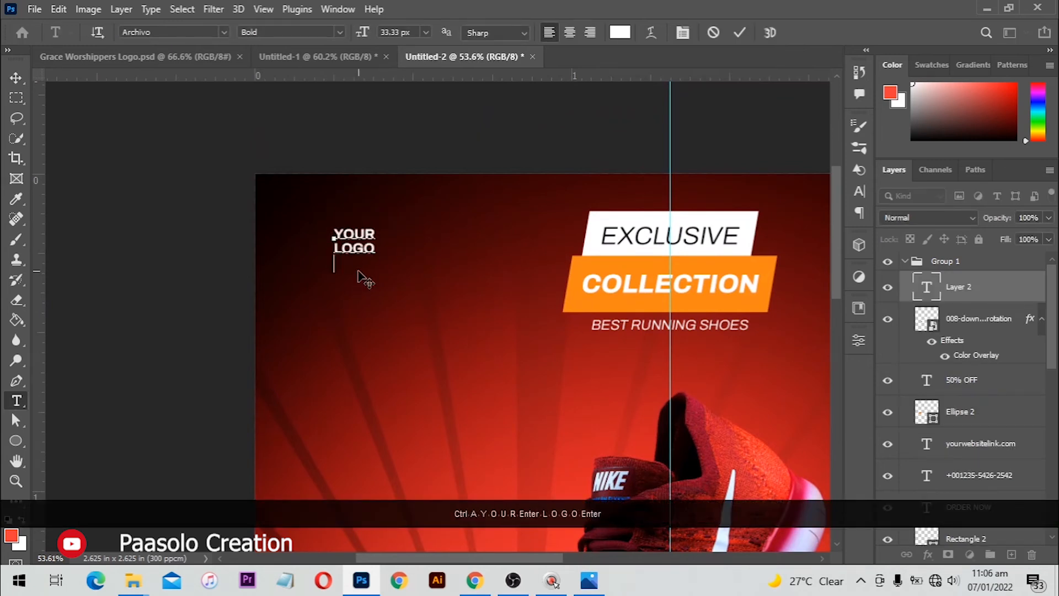
{"action": "key", "text": "KP_Enter"}
Scale the logo text up to about 148% and shift it right
{"action": "key", "text": "c"}
{"action": "key", "text": "v"}
{"action": "mouse_move", "coordinate": [375, 267]}
{"action": "left_mouse_down"}
{"action": "mouse_move", "coordinate": [384, 279]}
{"action": "mouse_move", "coordinate": [387, 256]}
{"action": "left_mouse_up"}
{"action": "key", "text": "Return"}
{"action": "left_click_drag", "start_coordinate": [491, 240], "coordinate": [423, 190]}
{"action": "scroll", "coordinate": [423, 189], "scroll_direction": "down", "scroll_amount": 4}
{"action": "left_click_drag", "start_coordinate": [687, 458], "coordinate": [575, 394]}
{"action": "scroll", "coordinate": [574, 394], "scroll_direction": "up", "scroll_amount": 5}
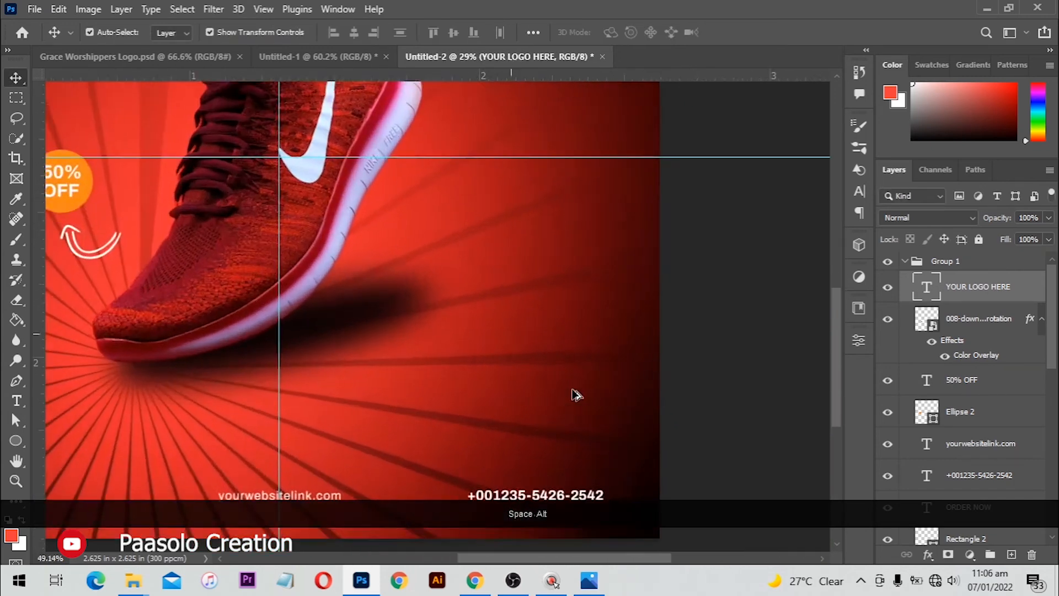
{"action": "left_click_drag", "start_coordinate": [568, 325], "coordinate": [541, 301]}
{"action": "scroll", "coordinate": [516, 309], "scroll_direction": "up", "scroll_amount": 3}
{"action": "left_click_drag", "start_coordinate": [169, 448], "coordinate": [178, 373]}
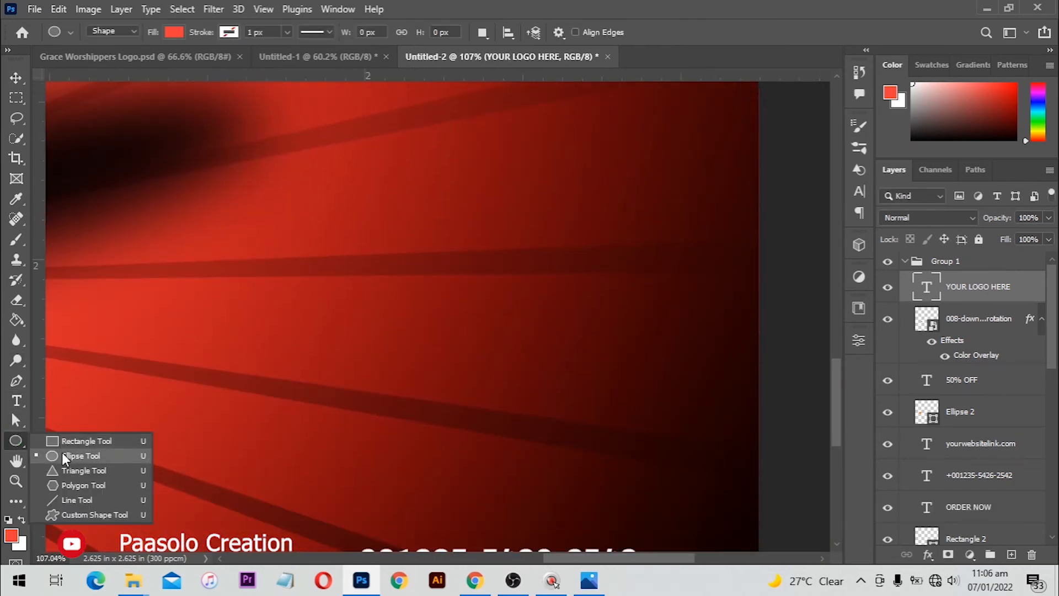
Draw a tiny white dot in the upper right of the red card
{"action": "left_click", "coordinate": [94, 388]}
{"action": "scroll", "coordinate": [409, 319], "scroll_direction": "up", "scroll_amount": 2}
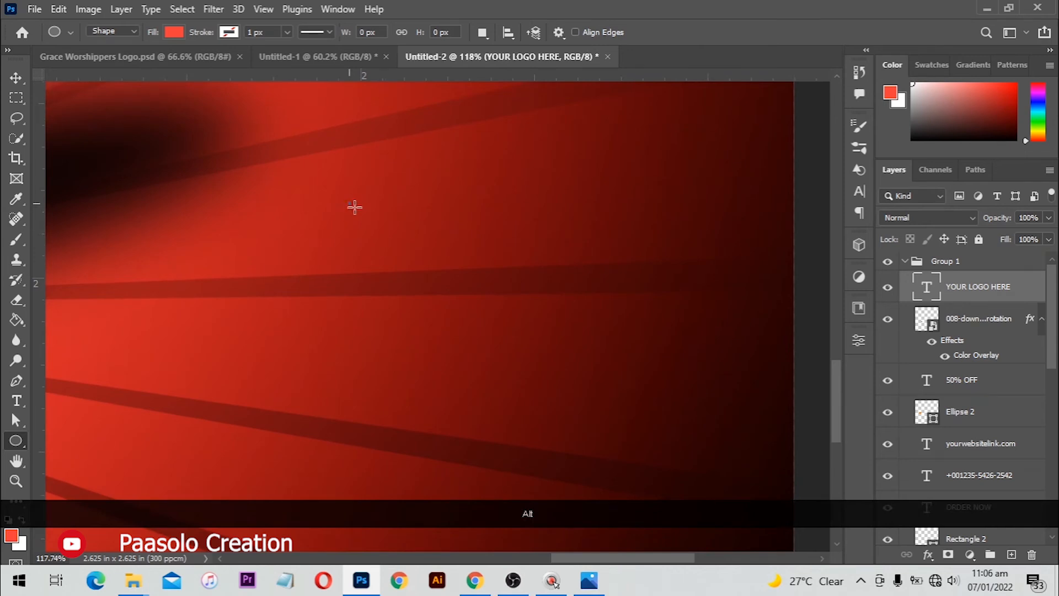
{"action": "left_click_drag", "start_coordinate": [369, 219], "coordinate": [368, 219]}
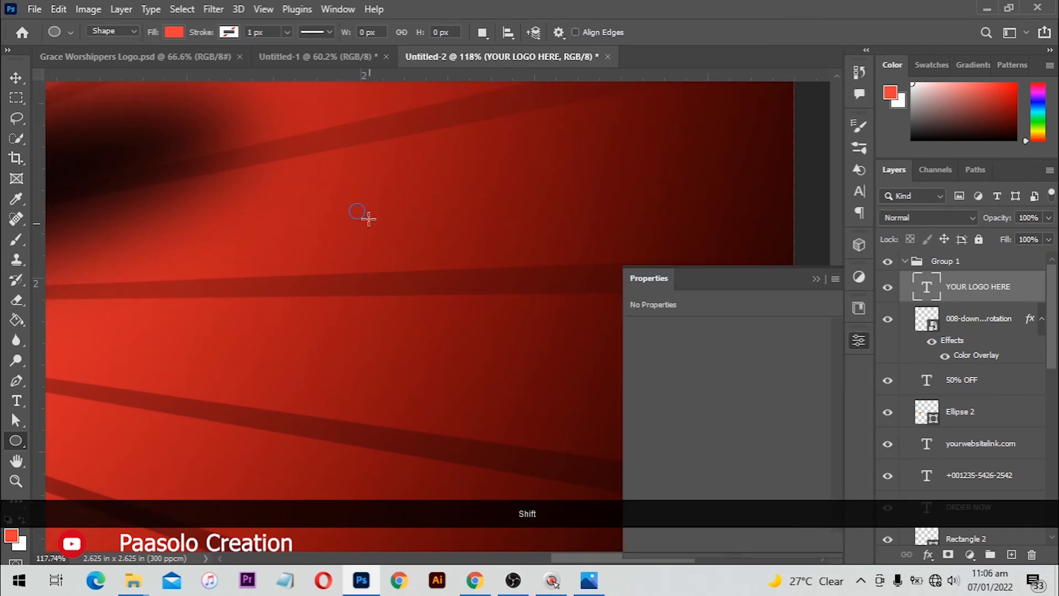
{"action": "key", "text": "shift+c"}
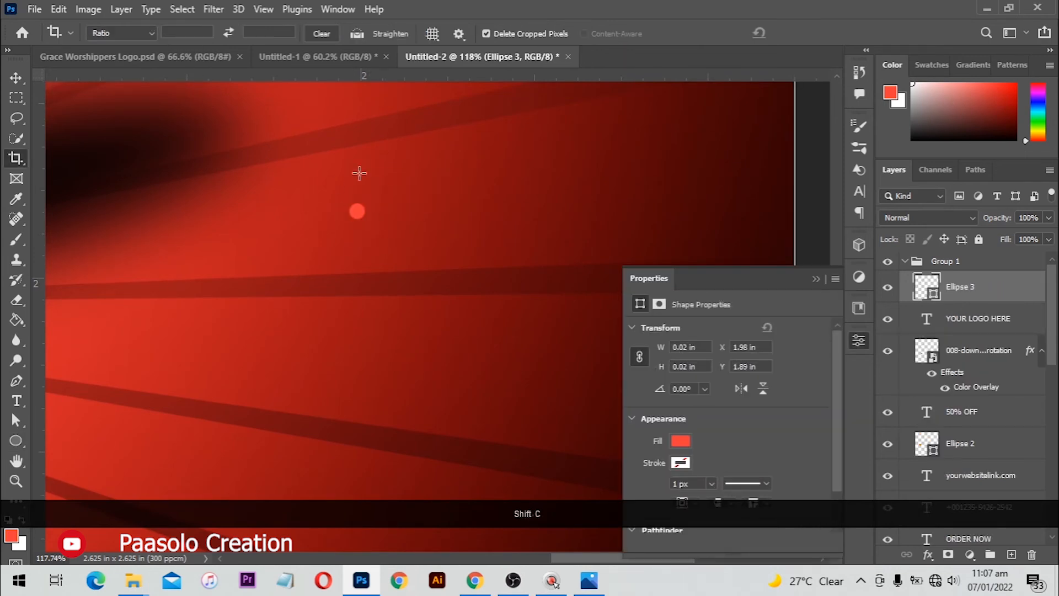
{"action": "left_click", "coordinate": [676, 440]}
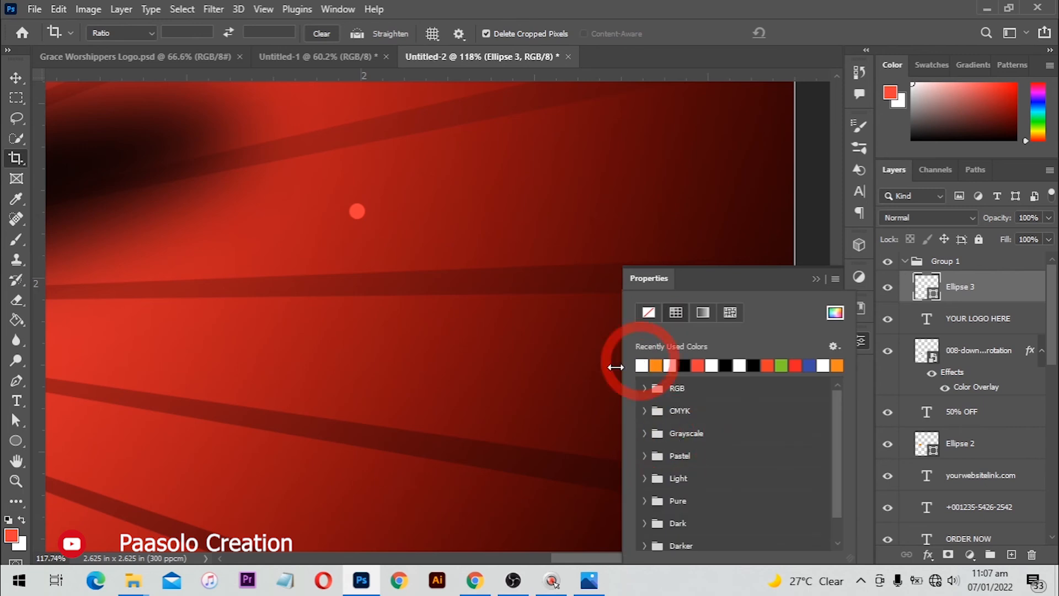
{"action": "key", "text": "Escape"}
{"action": "key", "text": "v"}
{"action": "left_click", "coordinate": [800, 177]}
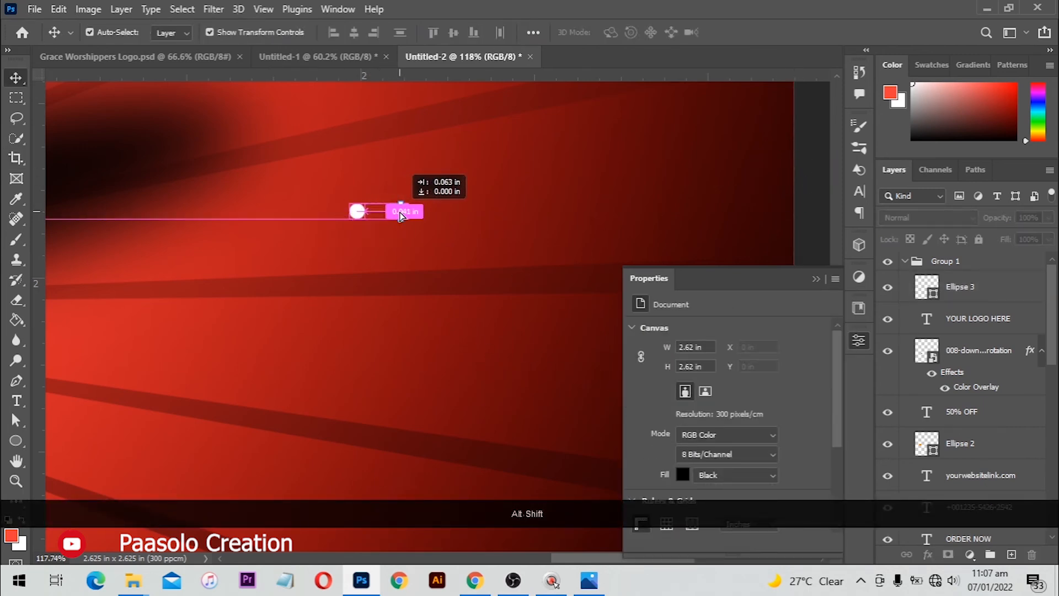
Duplicate the dot twice to the right, forming a row of three evenly spaced dots
{"action": "key", "text": "ctrl+d"}
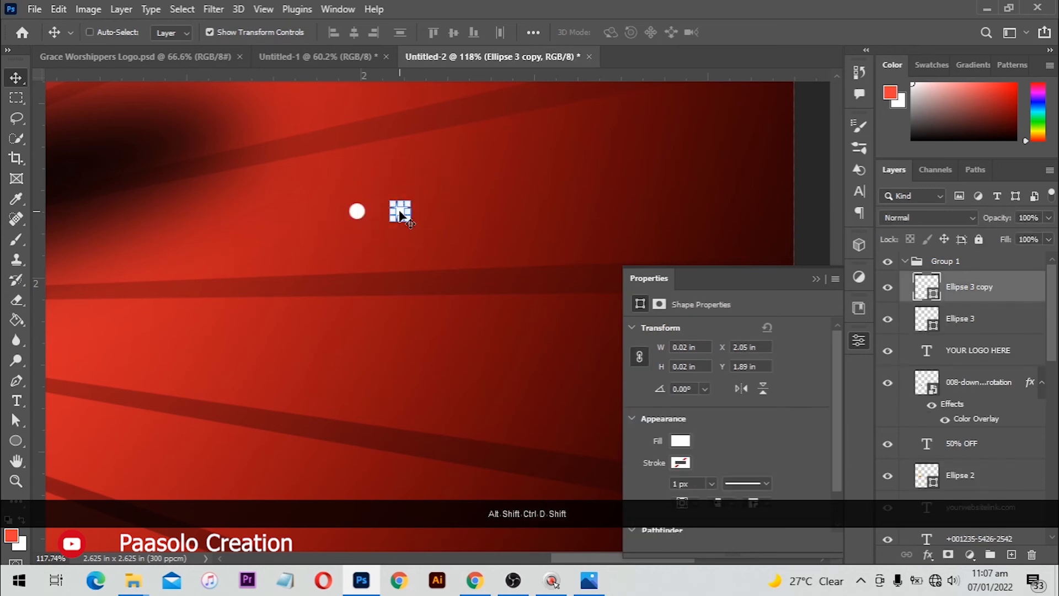
{"action": "left_click_drag", "start_coordinate": [401, 215], "coordinate": [474, 212]}
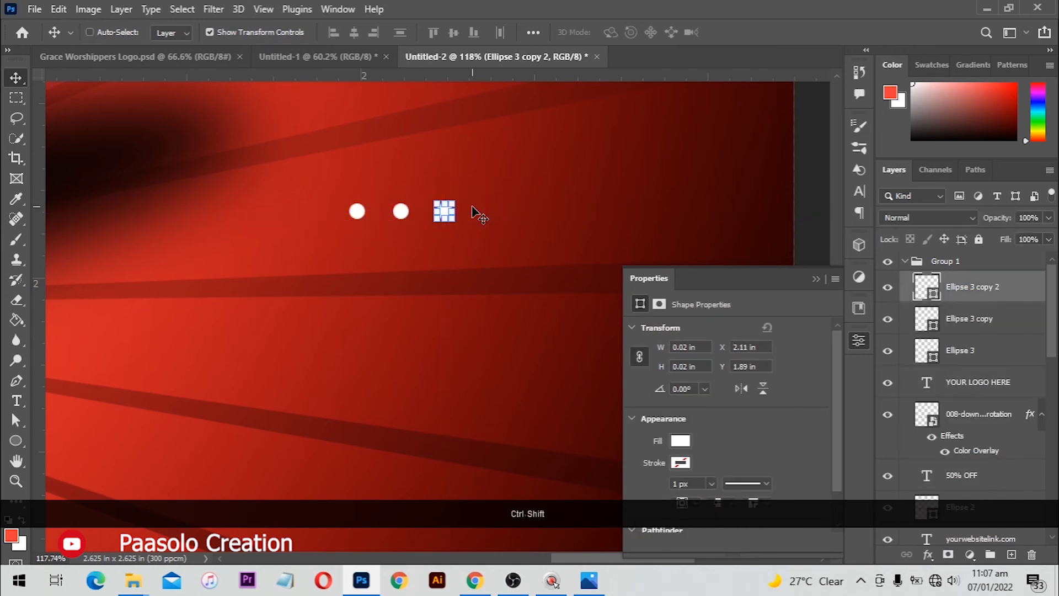
{"action": "key", "text": "ctrl+alt+shift+t"}
{"action": "key", "text": "z"}
{"action": "left_click", "coordinate": [459, 184]}
{"action": "scroll", "coordinate": [459, 182], "scroll_direction": "down", "scroll_amount": 3}
{"action": "key", "text": "v"}
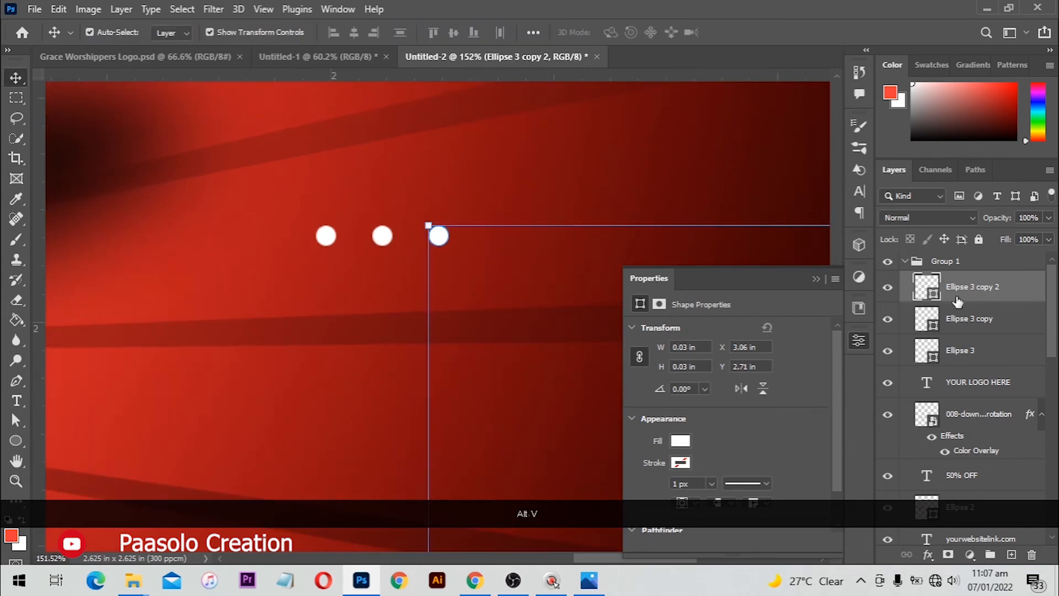
{"action": "left_click", "coordinate": [959, 347]}
{"action": "scroll", "coordinate": [568, 315], "scroll_direction": "down", "scroll_amount": 1}
{"action": "scroll", "coordinate": [573, 318], "scroll_direction": "down", "scroll_amount": 2}
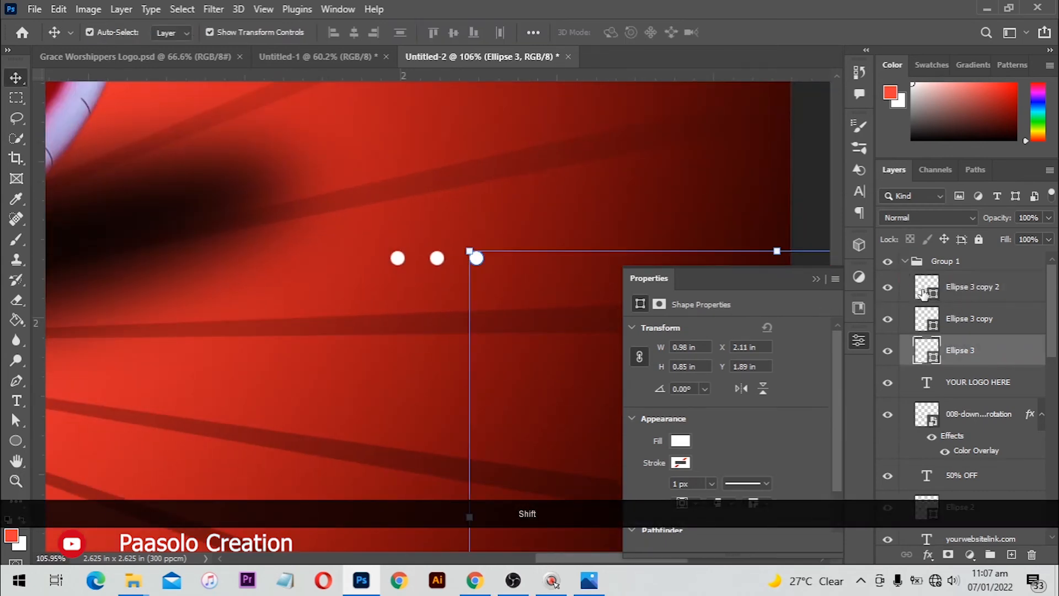
{"action": "left_click", "coordinate": [926, 292]}
{"action": "scroll", "coordinate": [502, 248], "scroll_direction": "down", "scroll_amount": 5}
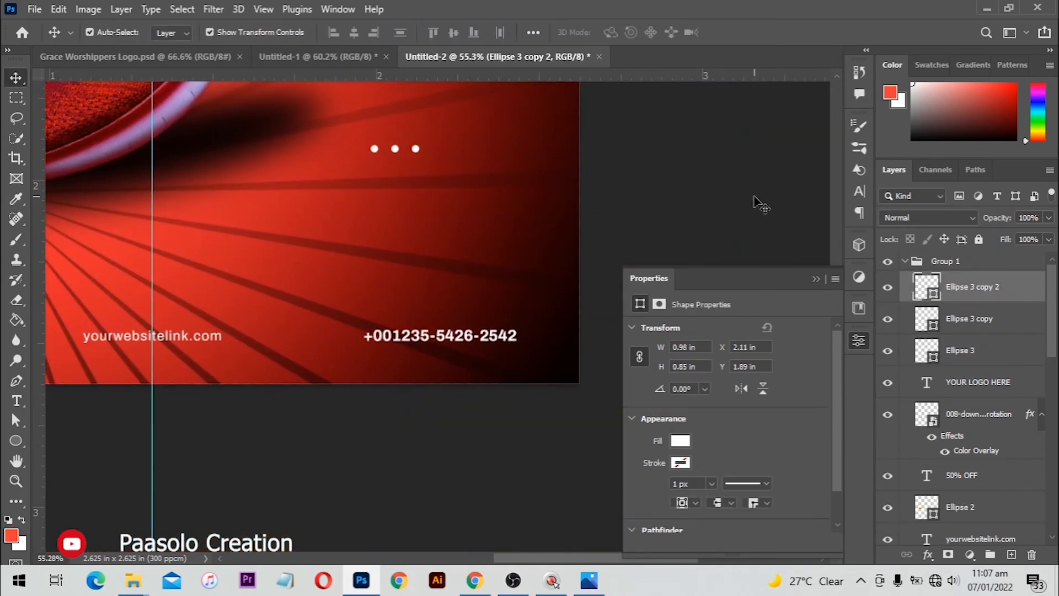
Delete the misplaced third dot and recopy the middle dot rightward to rebuild the row
{"action": "left_click", "coordinate": [761, 204]}
{"action": "left_click", "coordinate": [395, 149]}
{"action": "left_click", "coordinate": [416, 148]}
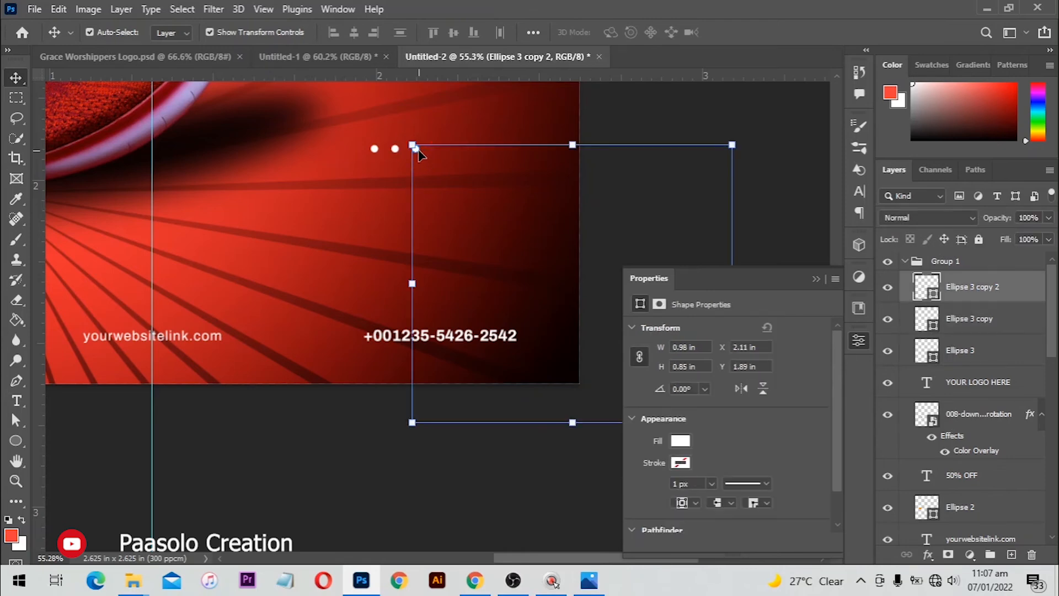
{"action": "key", "text": "Delete"}
{"action": "scroll", "coordinate": [431, 145], "scroll_direction": "up", "scroll_amount": 5}
{"action": "left_click_drag", "start_coordinate": [408, 149], "coordinate": [397, 217]}
{"action": "left_click", "coordinate": [785, 205]}
{"action": "left_click_drag", "start_coordinate": [357, 267], "coordinate": [399, 269]}
{"action": "left_click_drag", "start_coordinate": [473, 277], "coordinate": [304, 251]}
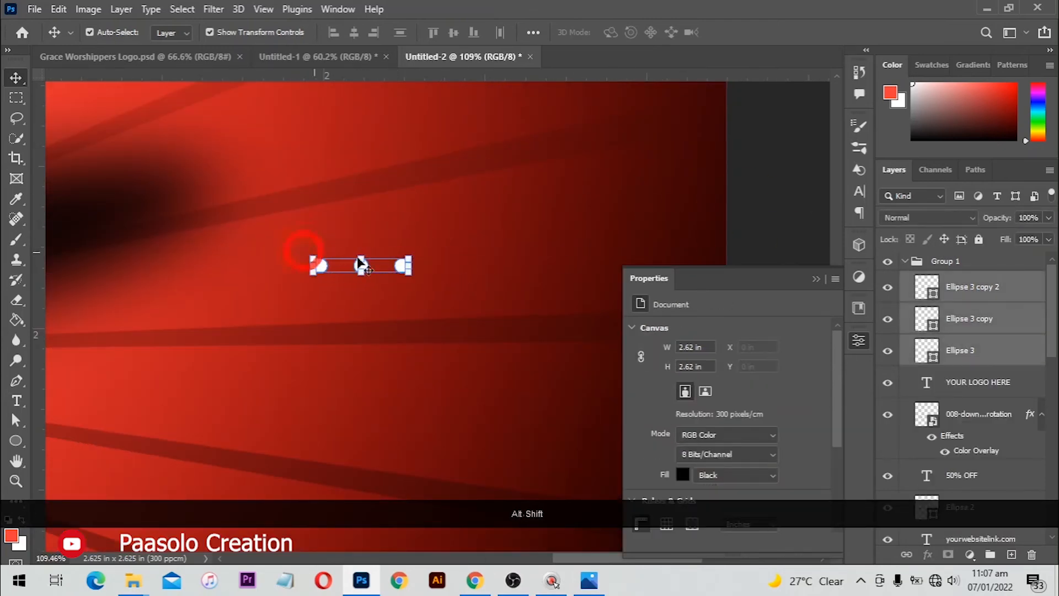
Duplicate the row downward into a 3×7 grid and merge all dots into one layer
{"action": "left_click_drag", "start_coordinate": [402, 266], "coordinate": [402, 308], "text": "alt"}
{"action": "left_click_drag", "start_coordinate": [344, 293], "coordinate": [301, 251]}
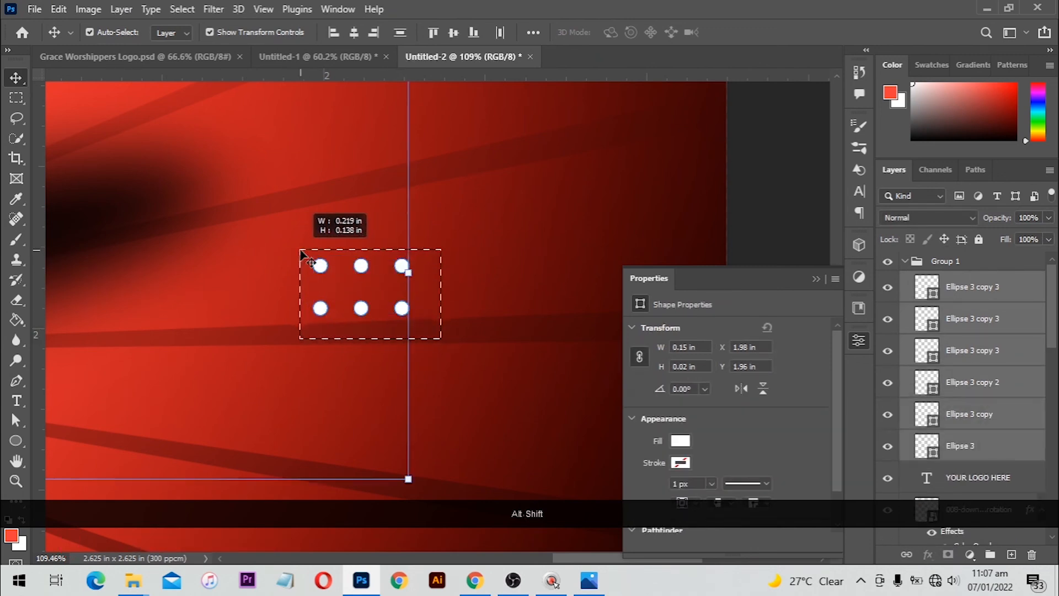
{"action": "left_click_drag", "start_coordinate": [443, 318], "coordinate": [322, 264]}
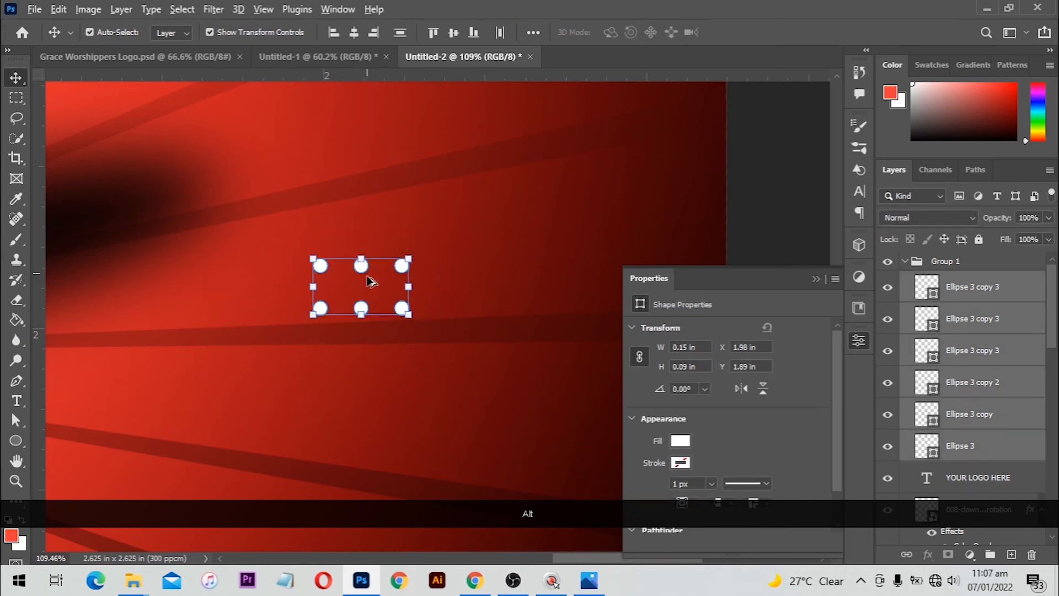
{"action": "left_click_drag", "start_coordinate": [363, 306], "coordinate": [363, 394]}
{"action": "scroll", "coordinate": [377, 356], "scroll_direction": "down", "scroll_amount": 3}
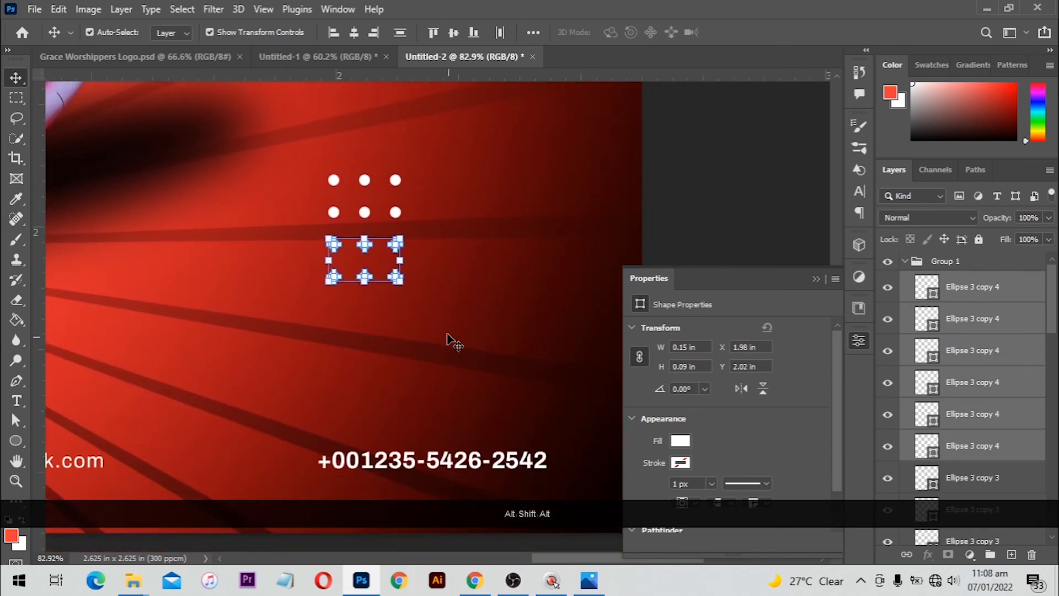
{"action": "left_click_drag", "start_coordinate": [400, 342], "coordinate": [302, 199]}
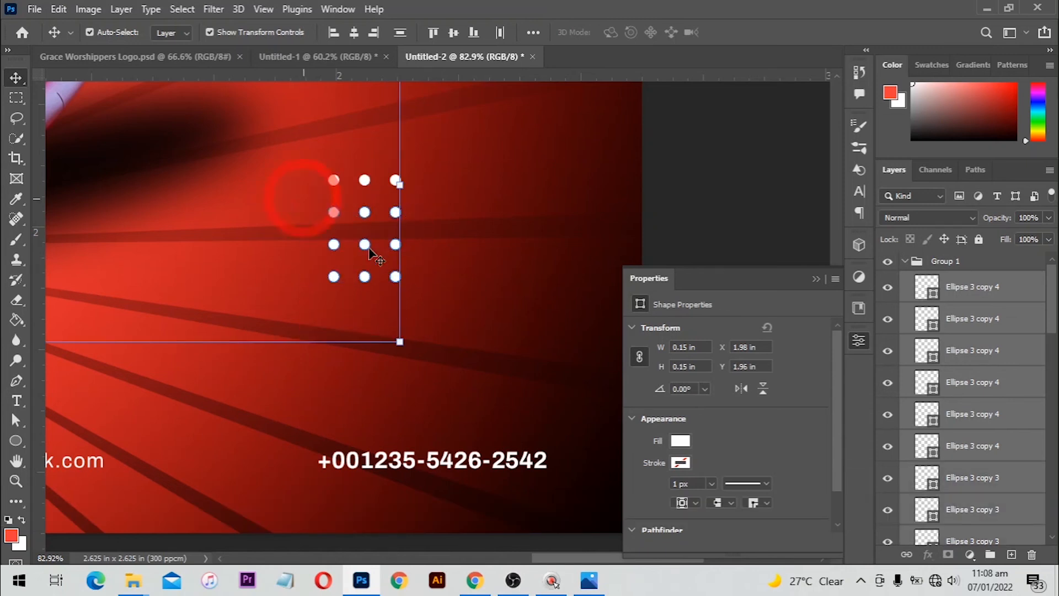
{"action": "left_click_drag", "start_coordinate": [448, 298], "coordinate": [330, 212]}
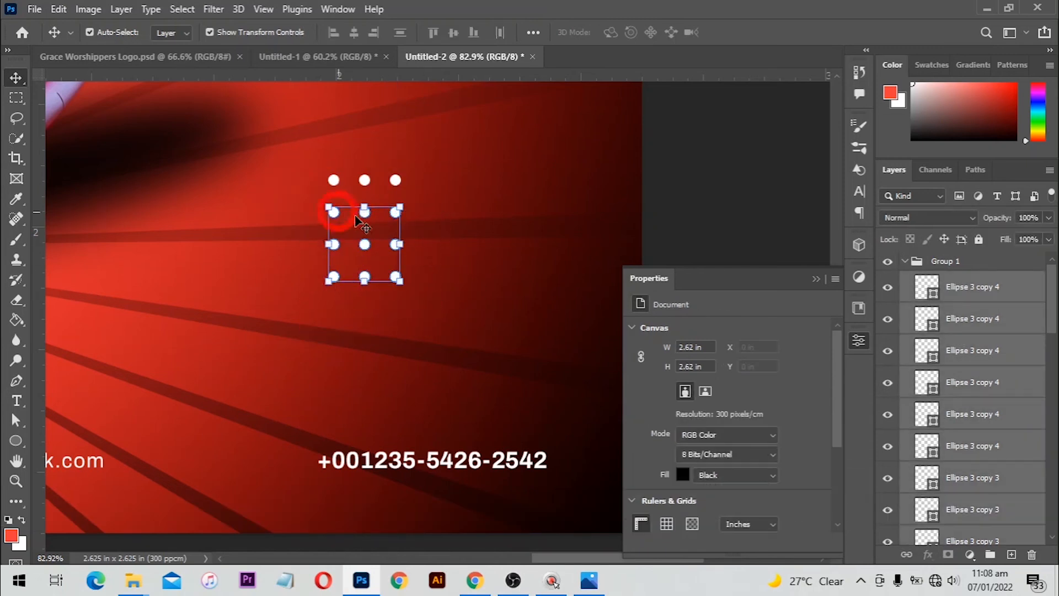
{"action": "left_click_drag", "start_coordinate": [366, 334], "coordinate": [366, 347]}
{"action": "left_click_drag", "start_coordinate": [442, 408], "coordinate": [322, 170]}
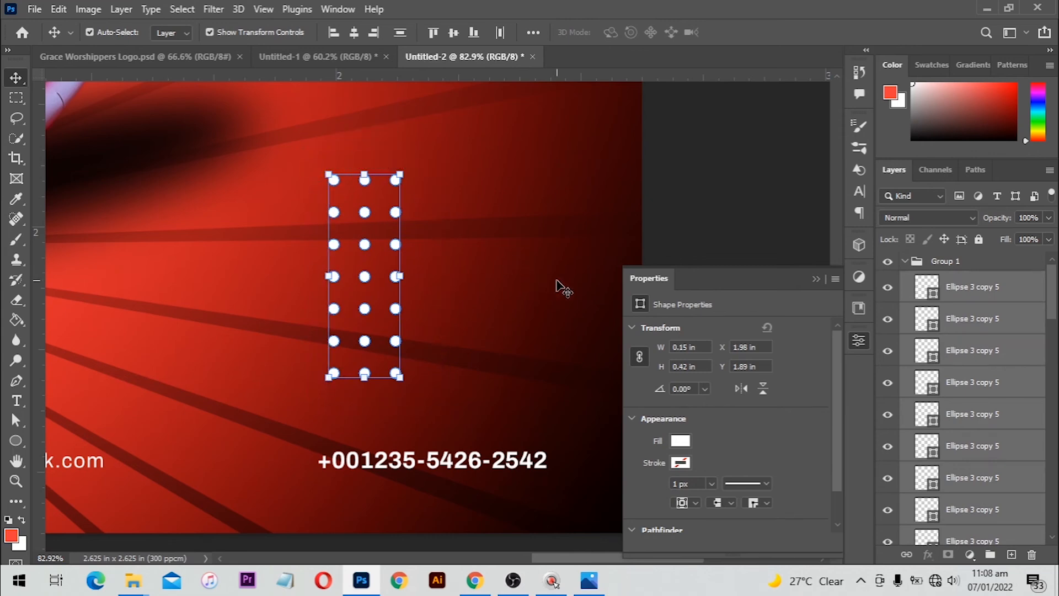
{"action": "key", "text": "ctrl+e"}
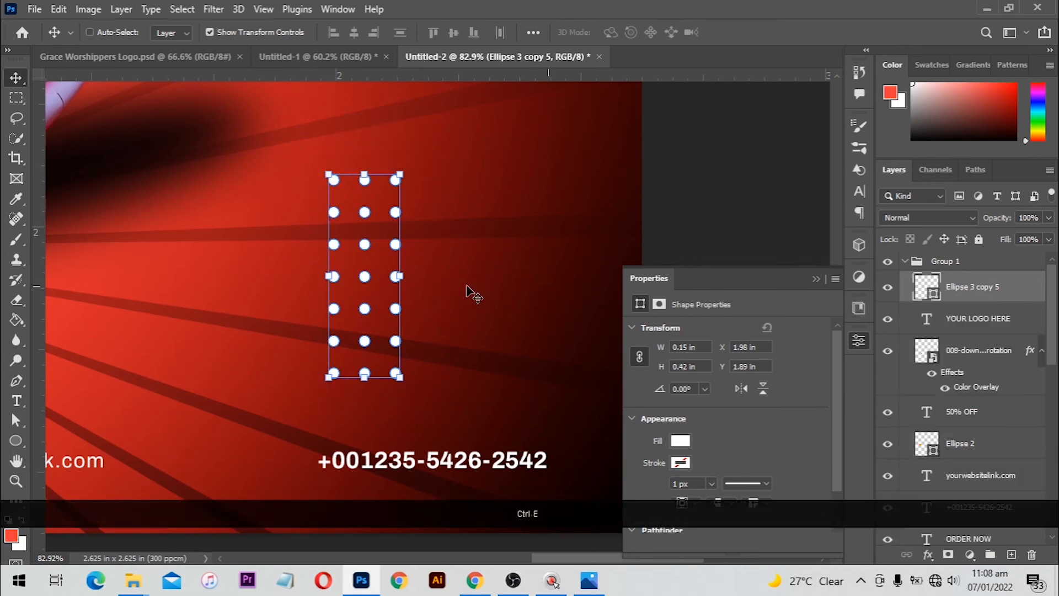
Set the dot grid layer's opacity to 60% and start scaling it down near the shoe
{"action": "scroll", "coordinate": [472, 295], "scroll_direction": "up", "scroll_amount": 3}
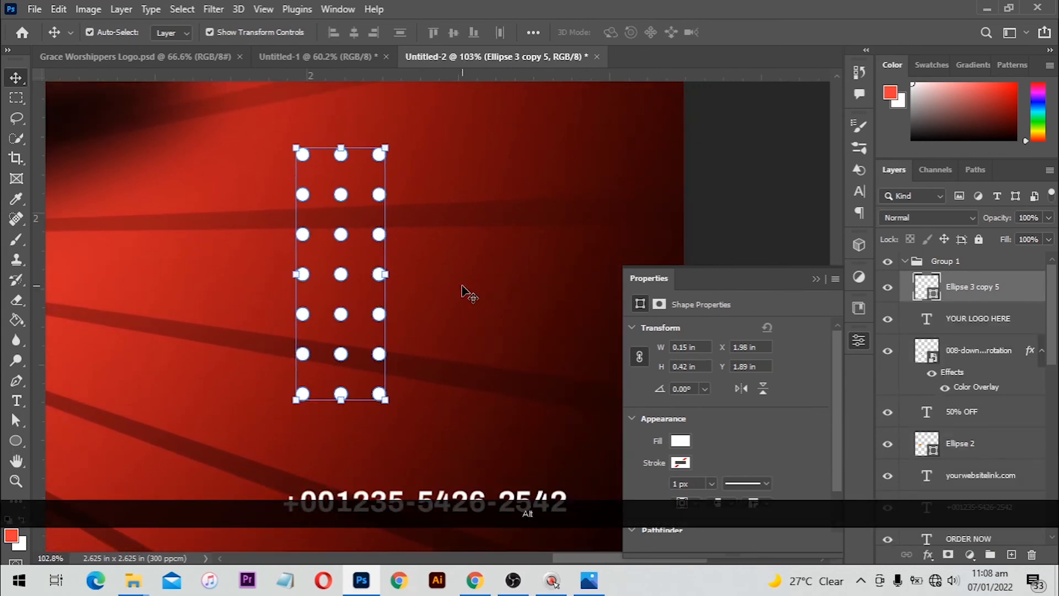
{"action": "left_click_drag", "start_coordinate": [1028, 219], "coordinate": [1018, 219]}
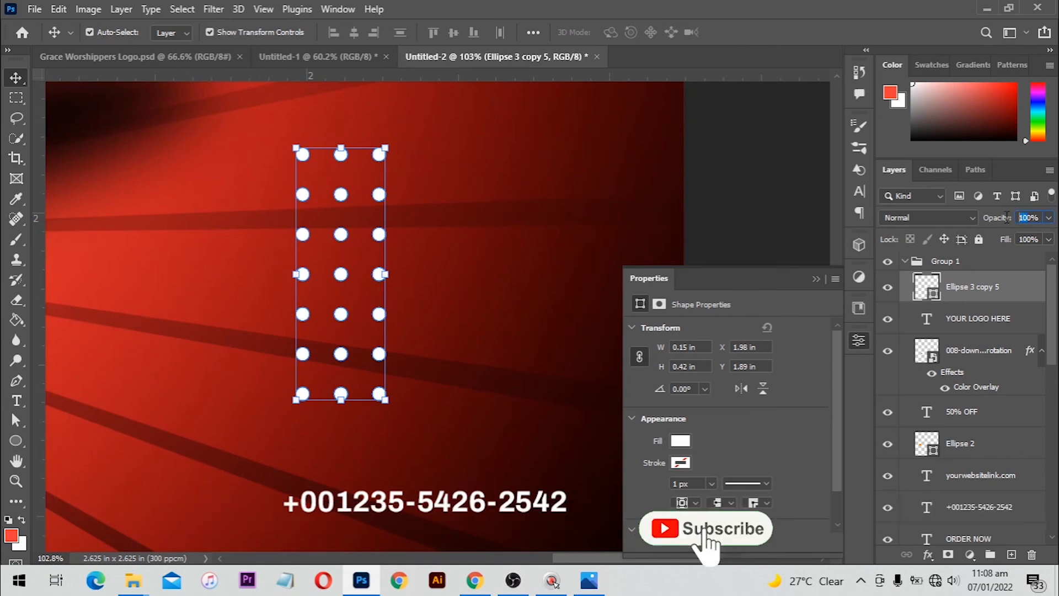
{"action": "type", "text": "8"}
{"action": "key", "text": "Return"}
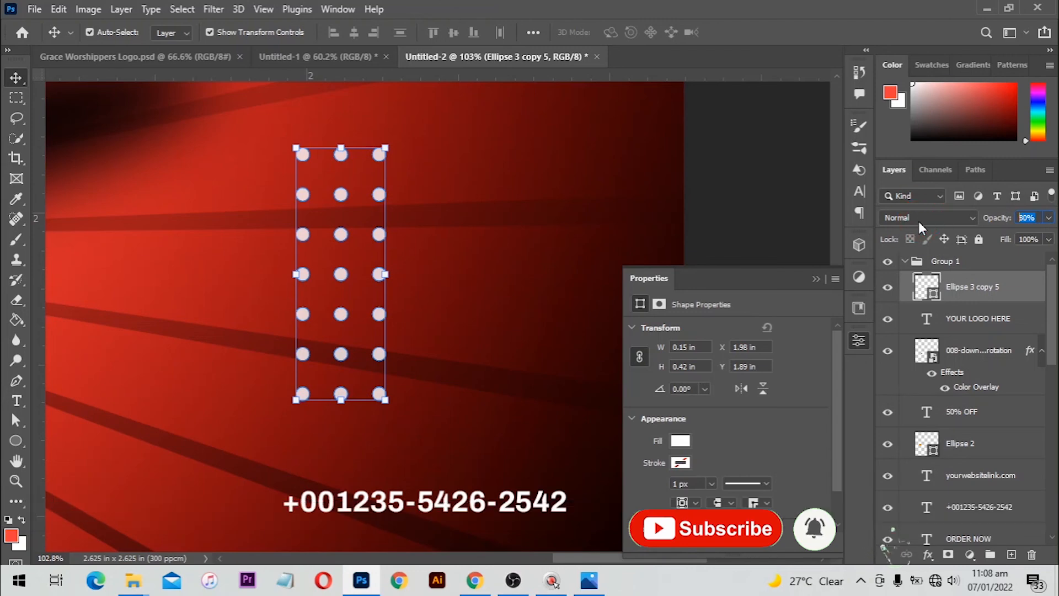
{"action": "type", "text": "60"}
{"action": "key", "text": "Return"}
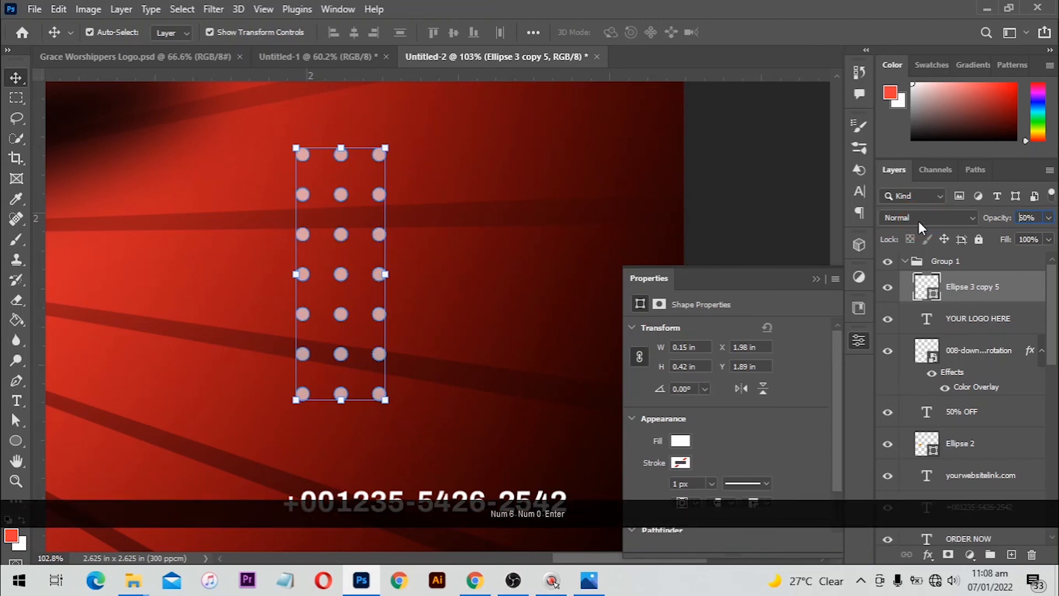
{"action": "scroll", "coordinate": [689, 245], "scroll_direction": "down", "scroll_amount": 1}
{"action": "scroll", "coordinate": [687, 246], "scroll_direction": "down", "scroll_amount": 3}
{"action": "key", "text": "space"}
{"action": "left_click_drag", "start_coordinate": [397, 284], "coordinate": [660, 389]}
{"action": "scroll", "coordinate": [531, 320], "scroll_direction": "down", "scroll_amount": 2}
{"action": "key", "text": "ctrl+t"}
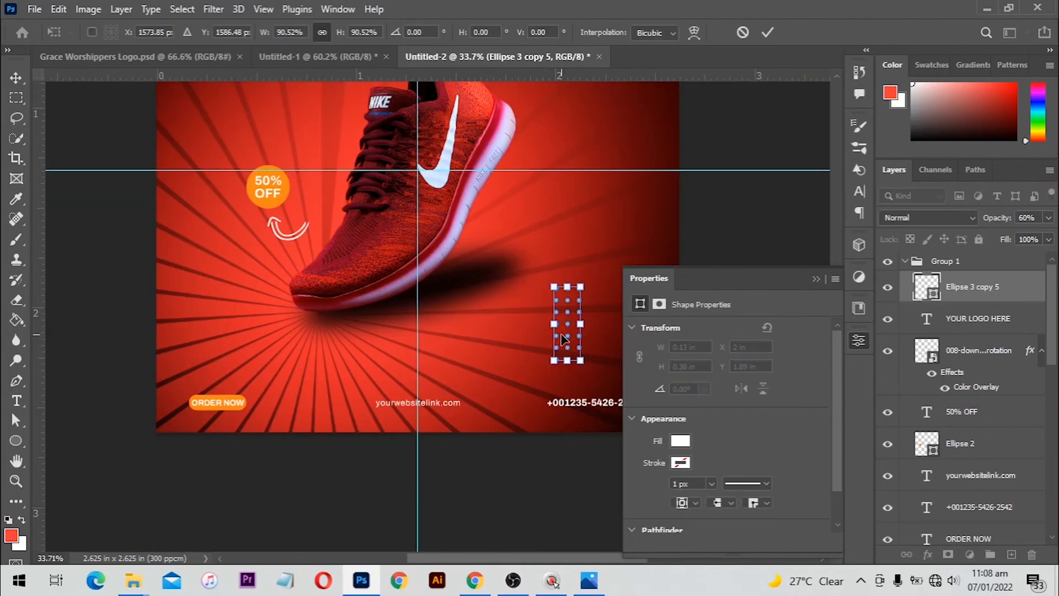
Commit the scaled lower-right dot grid and copy it to just below YOUR LOGO HERE
{"action": "left_click_drag", "start_coordinate": [564, 339], "coordinate": [578, 316]}
{"action": "key", "text": "Return"}
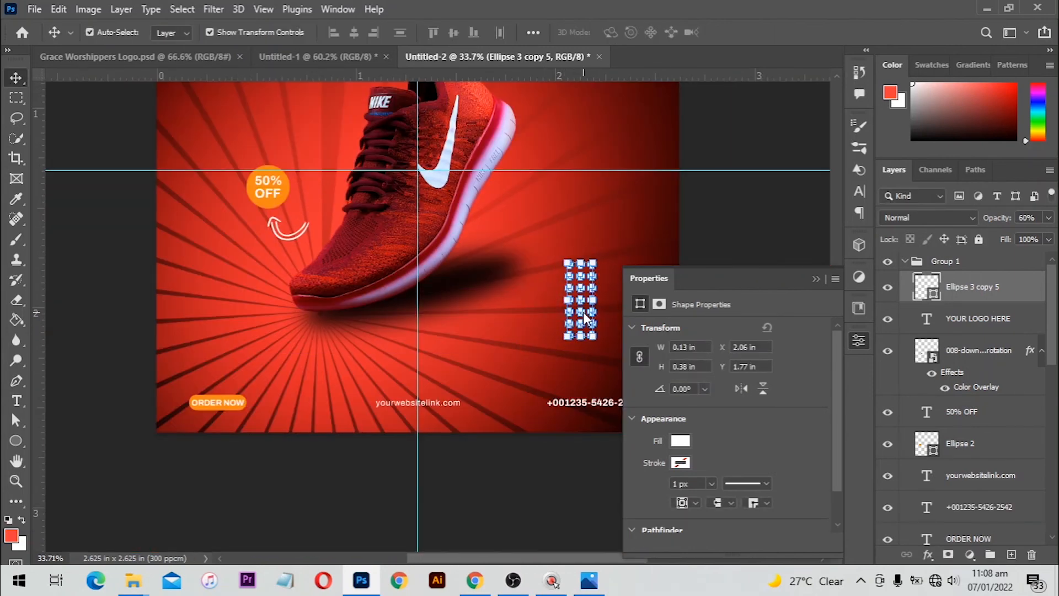
{"action": "key", "text": "ctrl+0"}
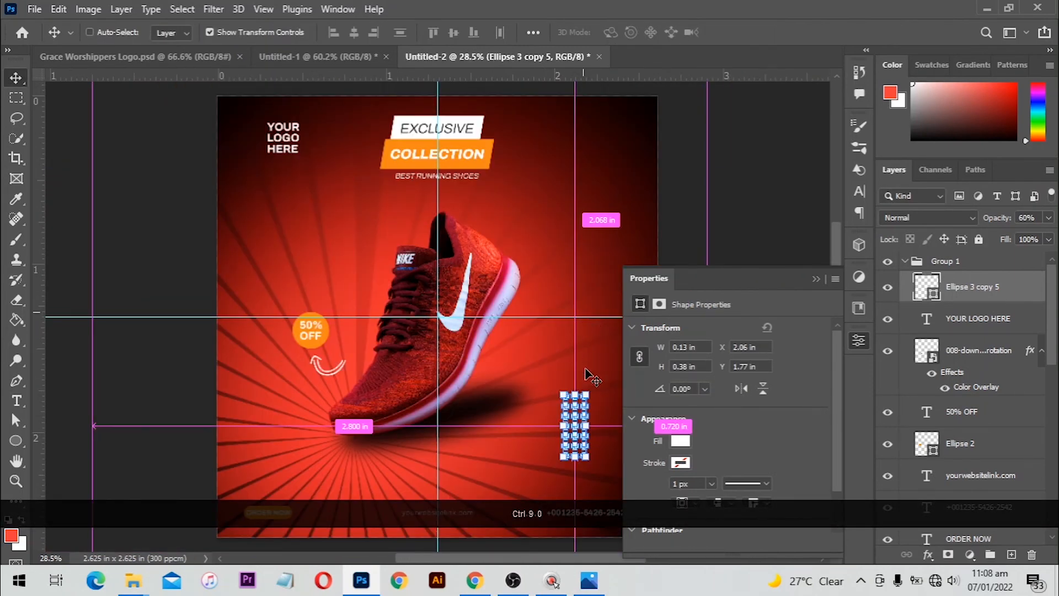
{"action": "left_click", "coordinate": [783, 238]}
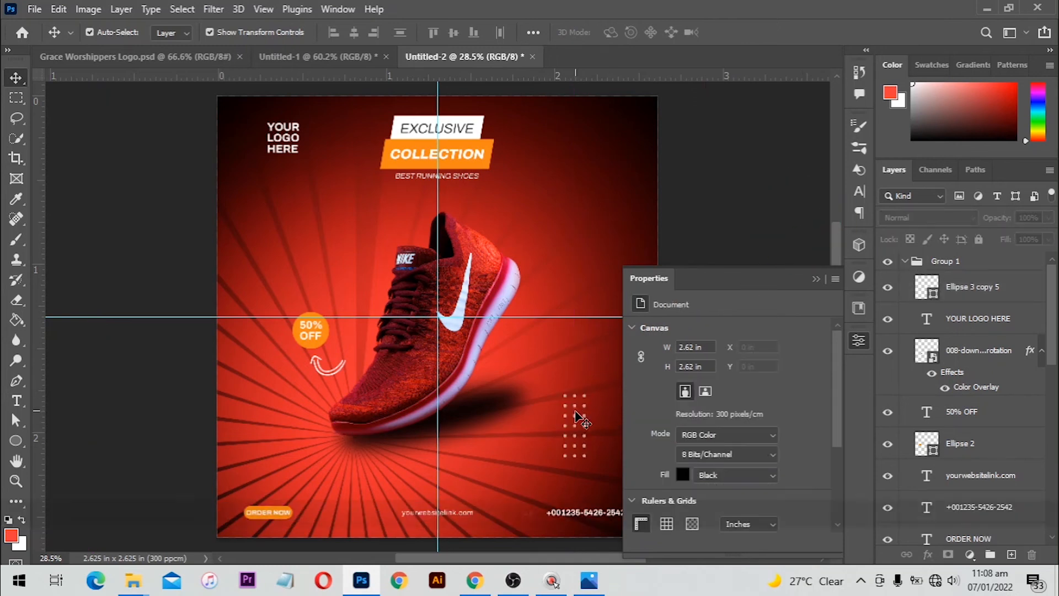
{"action": "left_click_drag", "start_coordinate": [576, 412], "coordinate": [265, 197]}
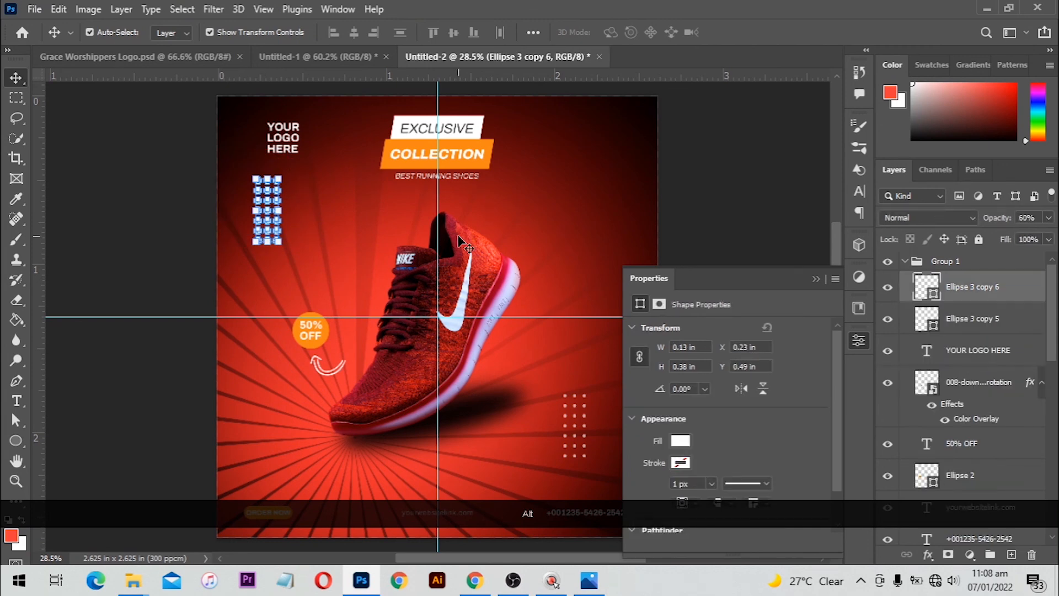
{"action": "left_click", "coordinate": [699, 144]}
{"action": "left_click_drag", "start_coordinate": [539, 200], "coordinate": [509, 199]}
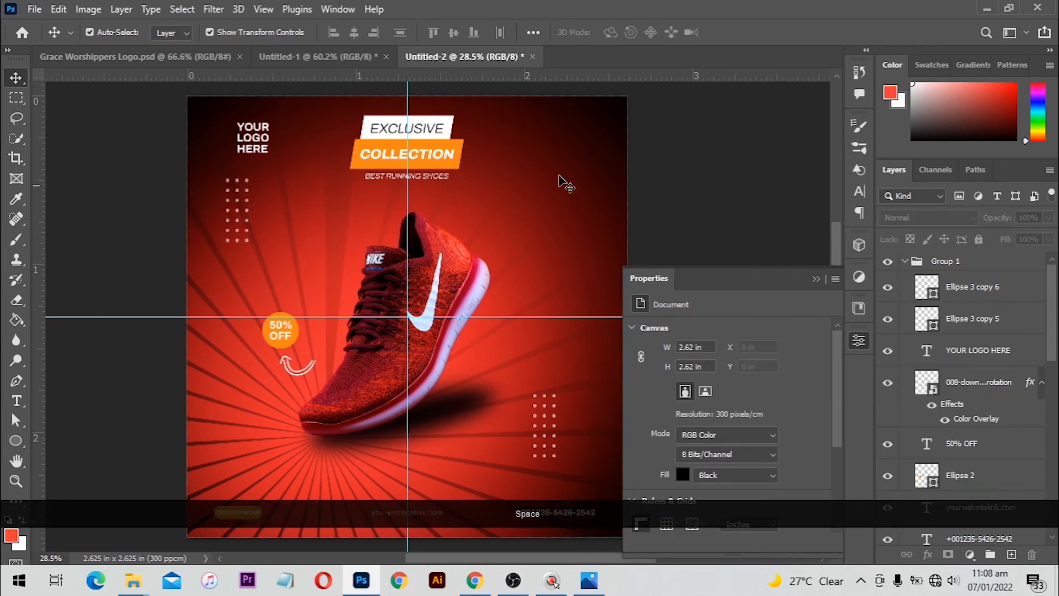
Copy a dot grid to the right of the COLLECTION banner and rotate it 90° to horizontal
{"action": "left_click_drag", "start_coordinate": [539, 428], "coordinate": [512, 225]}
{"action": "key", "text": "ctrl+z"}
{"action": "left_click_drag", "start_coordinate": [545, 406], "coordinate": [563, 154]}
{"action": "left_click", "coordinate": [546, 178]}
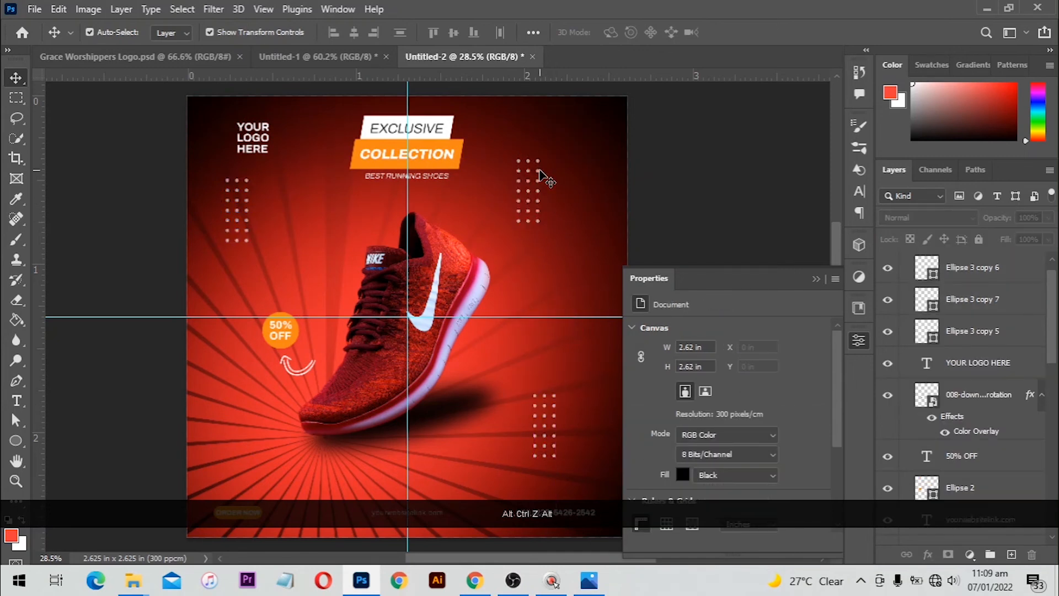
{"action": "left_click", "coordinate": [547, 165]}
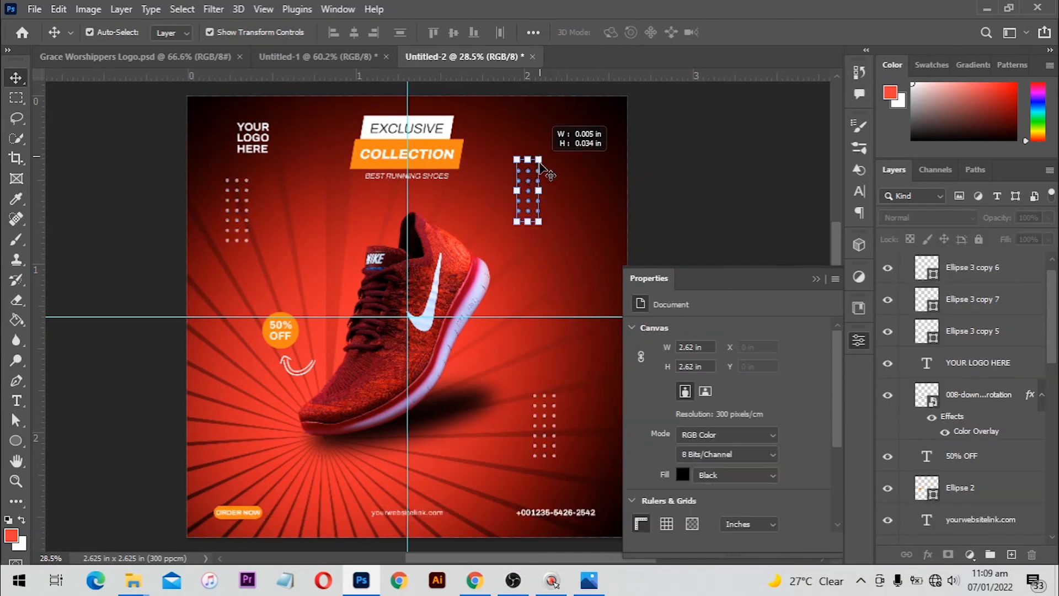
{"action": "key", "text": "ctrl+t"}
{"action": "left_click_drag", "start_coordinate": [548, 146], "coordinate": [331, 433]}
{"action": "double_click", "coordinate": [546, 191]}
{"action": "left_click", "coordinate": [645, 140]}
Place another horizontal dot grid copy above ORDER NOW at the lower left
{"action": "key", "text": "space"}
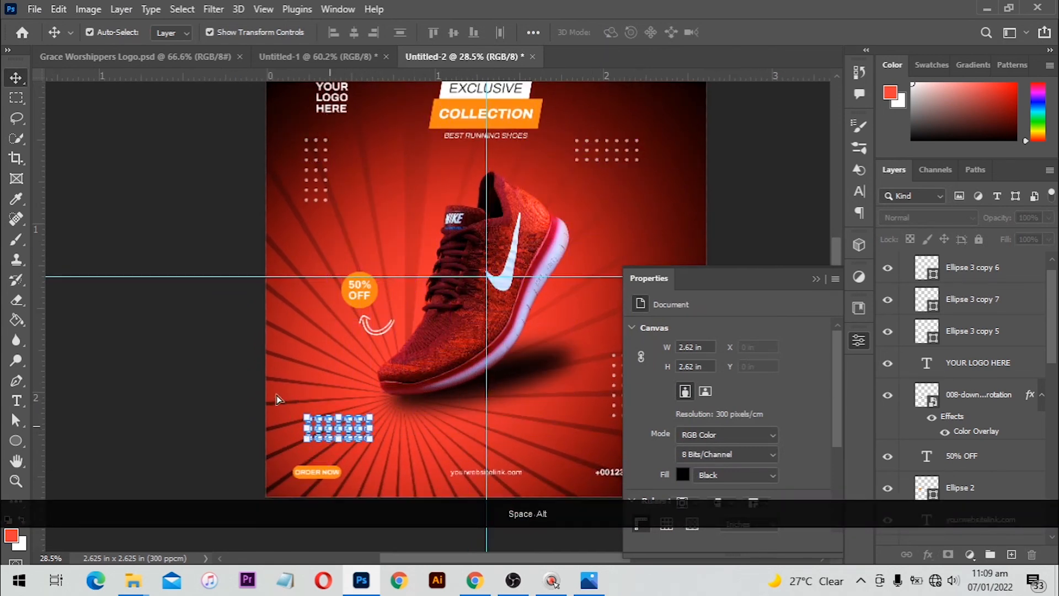
{"action": "left_click", "coordinate": [182, 386]}
{"action": "scroll", "coordinate": [183, 388], "scroll_direction": "down", "scroll_amount": 1}
{"action": "scroll", "coordinate": [634, 253], "scroll_direction": "down", "scroll_amount": 2}
{"action": "scroll", "coordinate": [635, 252], "scroll_direction": "up", "scroll_amount": 3}
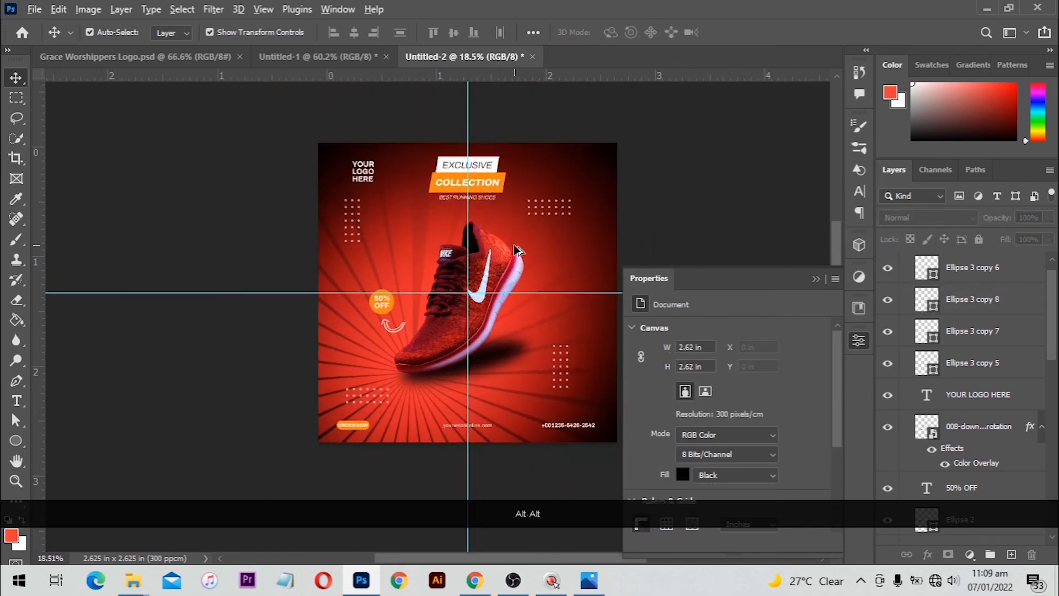